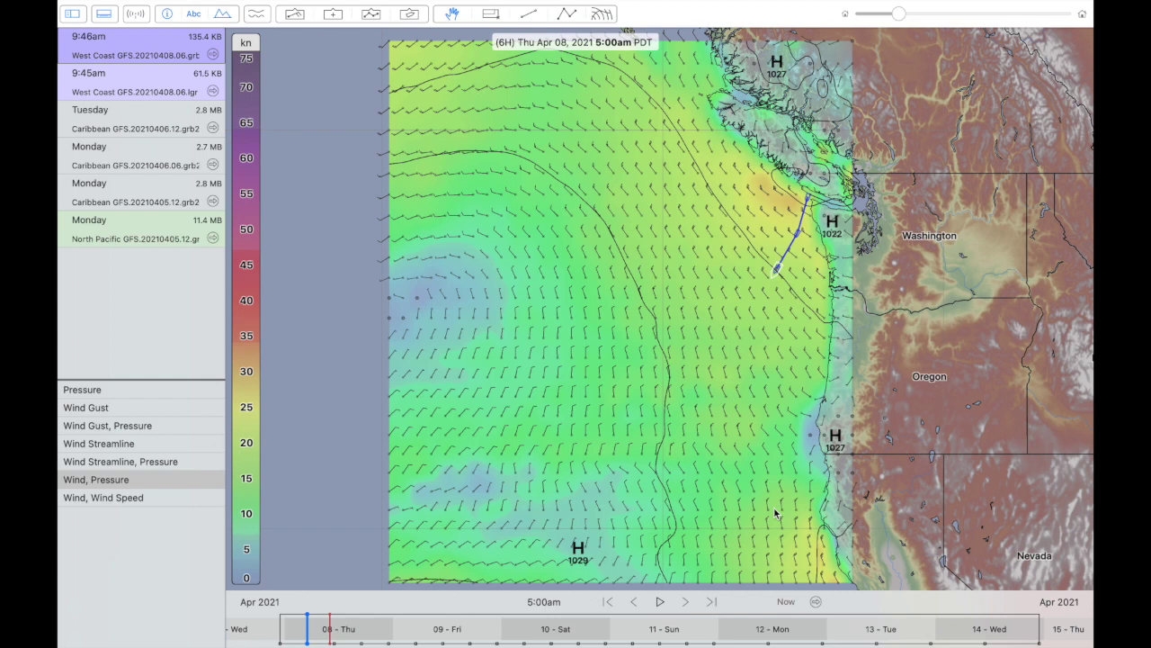
Examine the wind and pressure forecast off the Pacific Northwest coast, near the plotted route and across the full forecast area.
scroll(775, 513, down, 1)
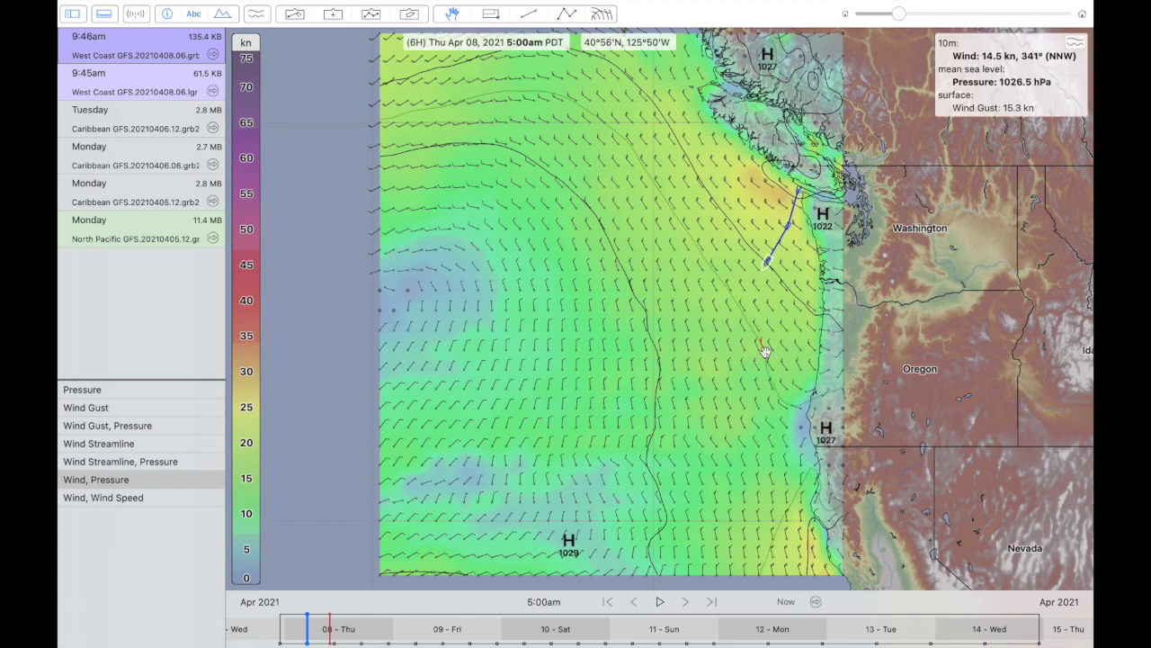
scroll(779, 258, up, 3)
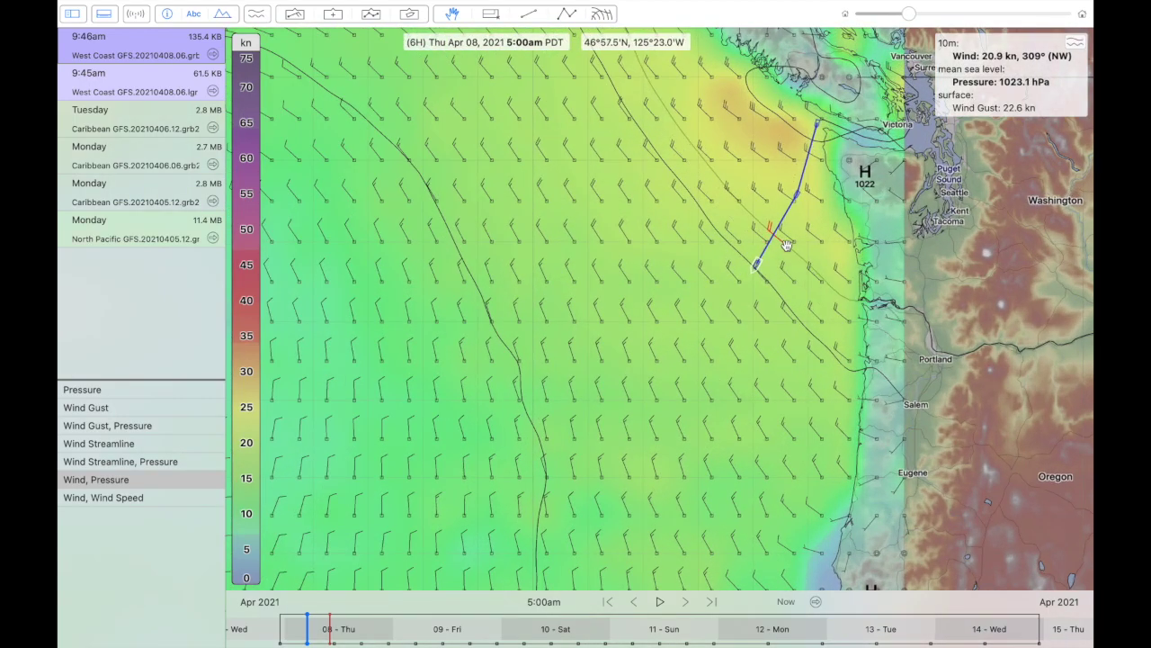
scroll(787, 246, up, 4)
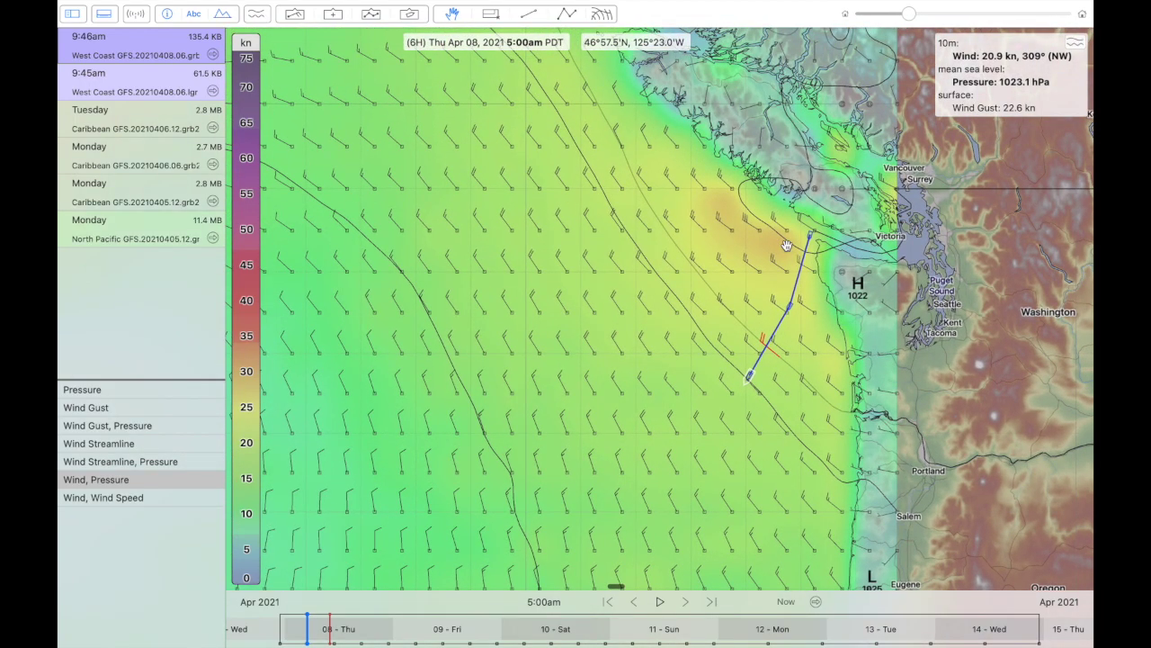
scroll(787, 246, down, 2)
scroll(787, 246, down, 3)
scroll(787, 246, up, 2)
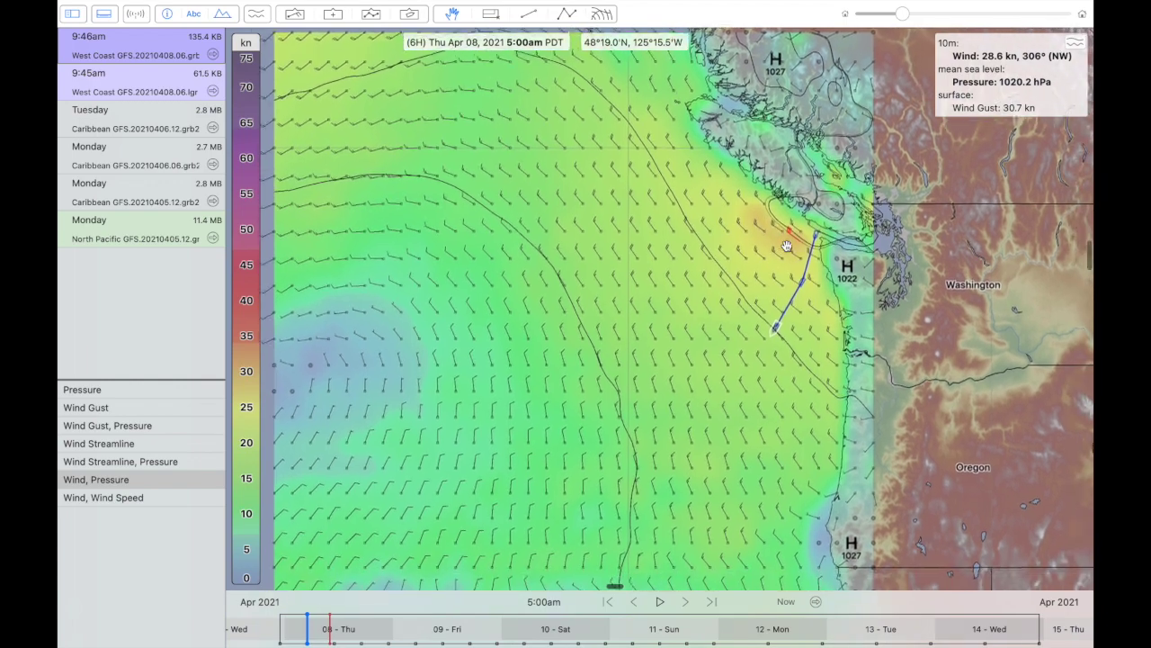
scroll(787, 246, down, 3)
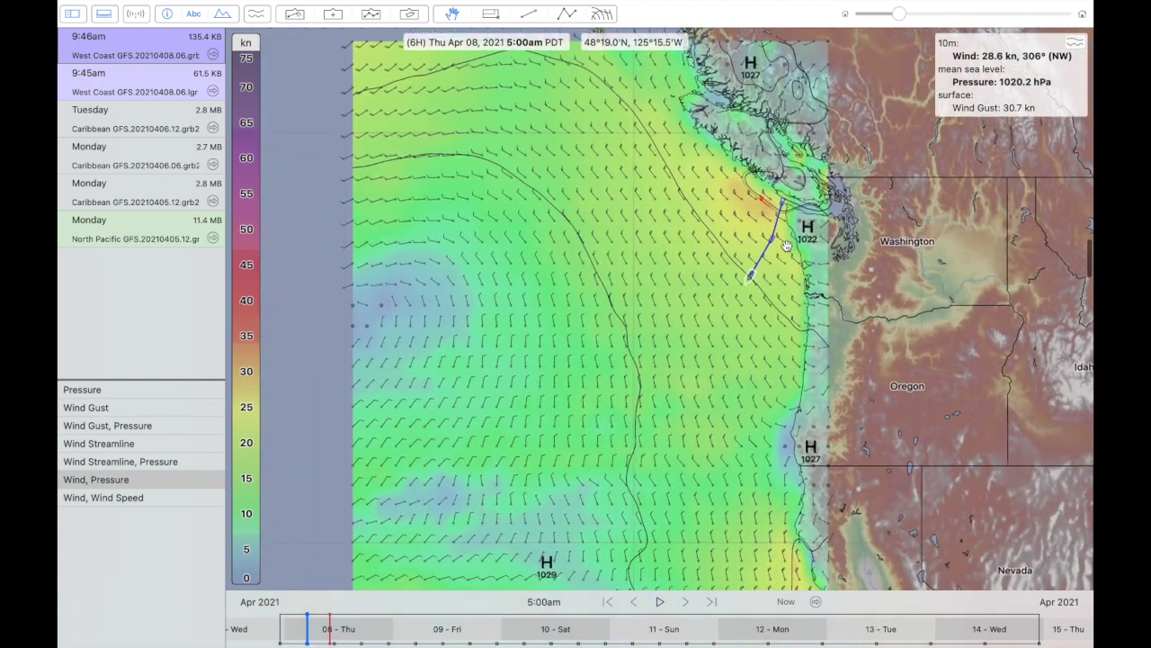
scroll(787, 246, up, 3)
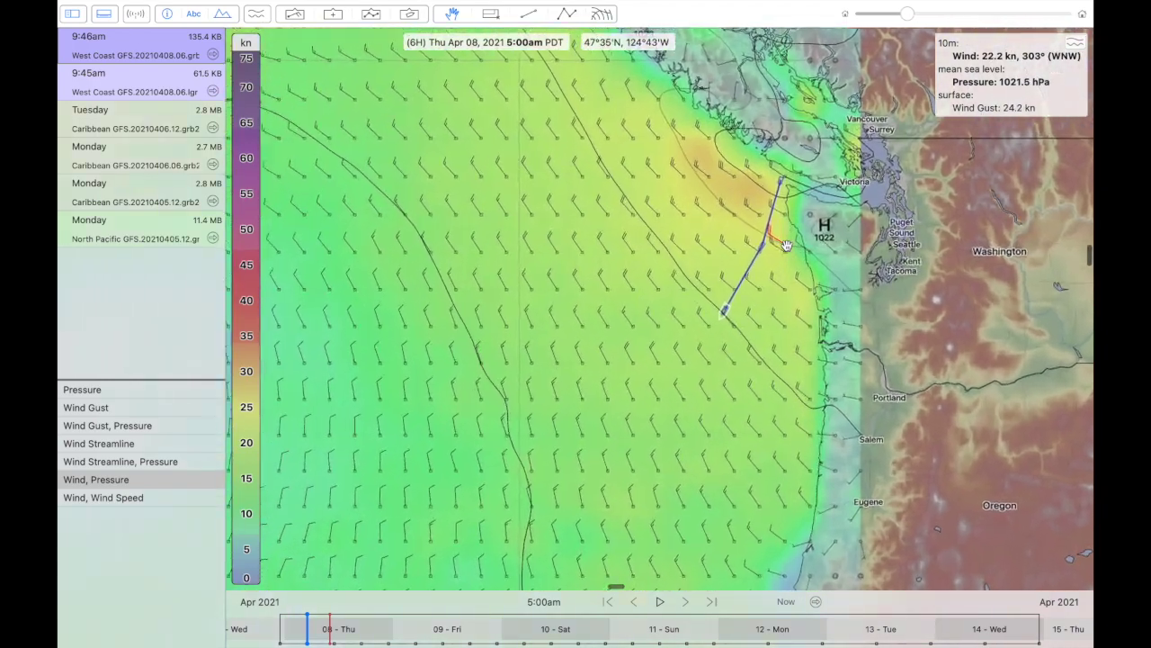
scroll(787, 245, down, 5)
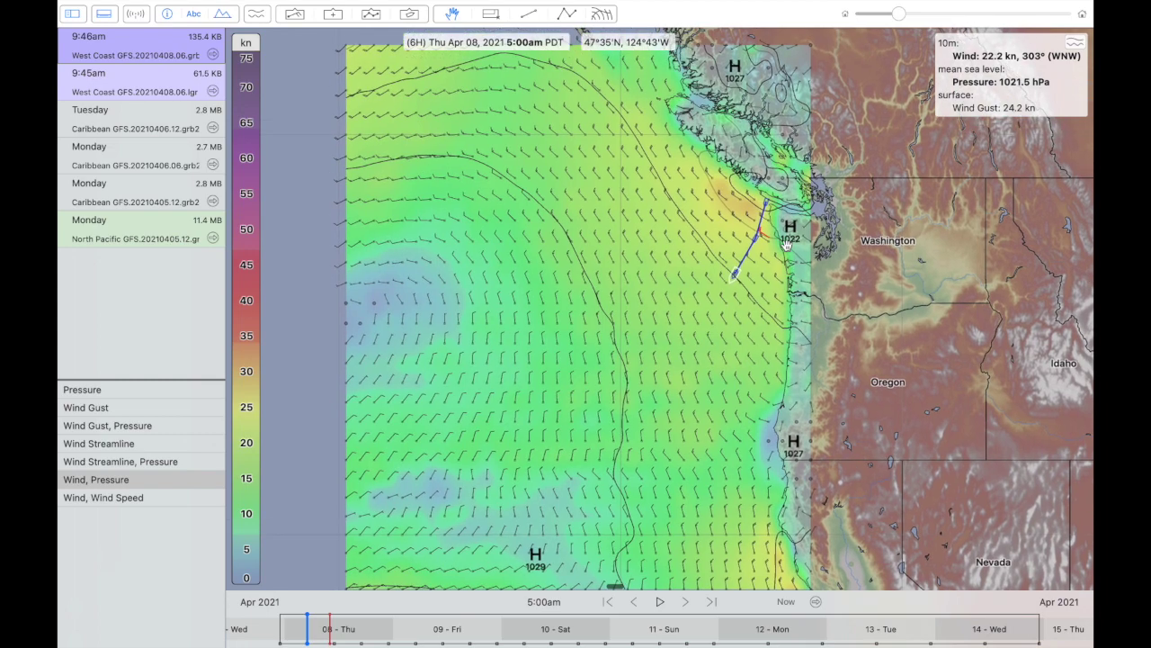
scroll(787, 245, up, 3)
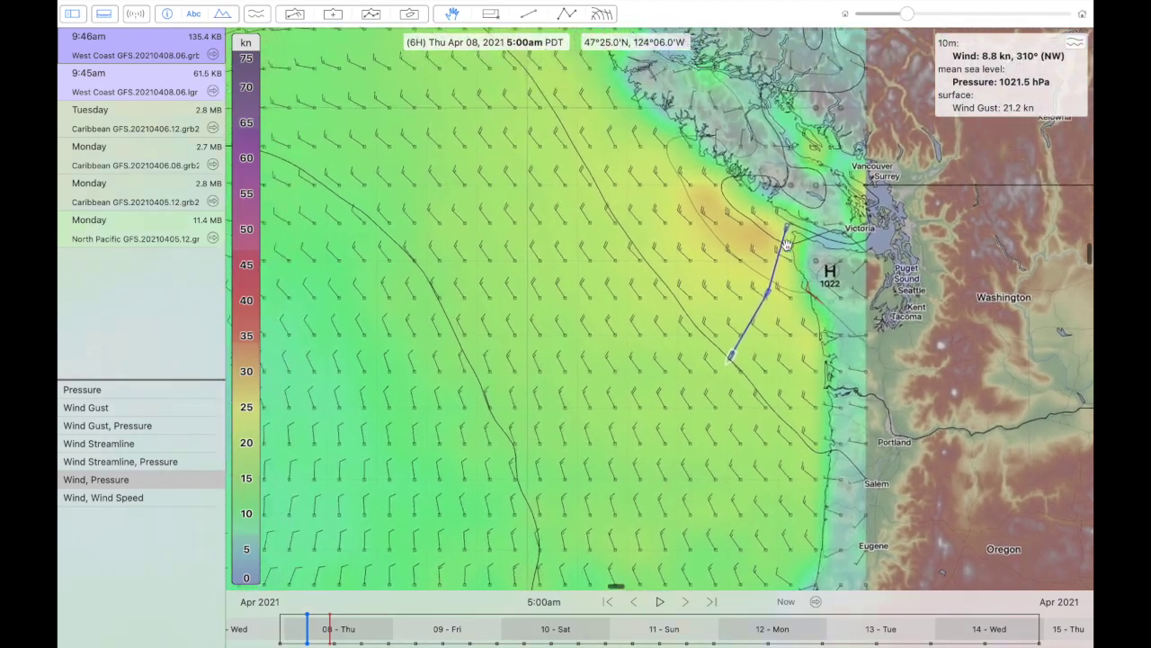
scroll(787, 246, down, 2)
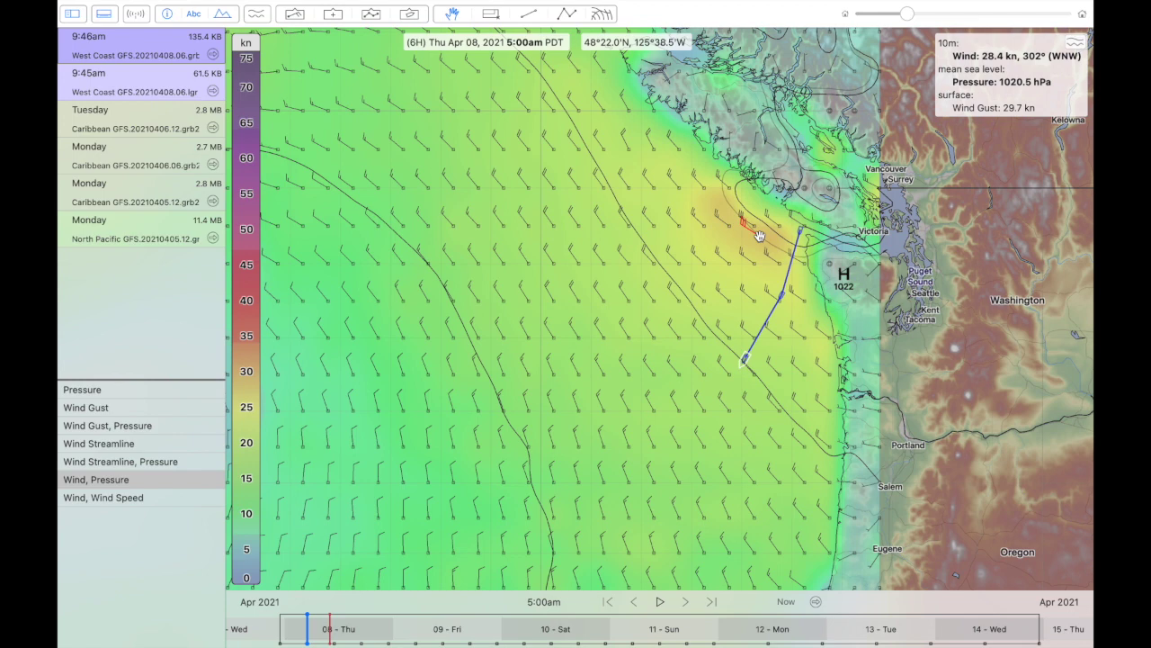
scroll(760, 236, down, 2)
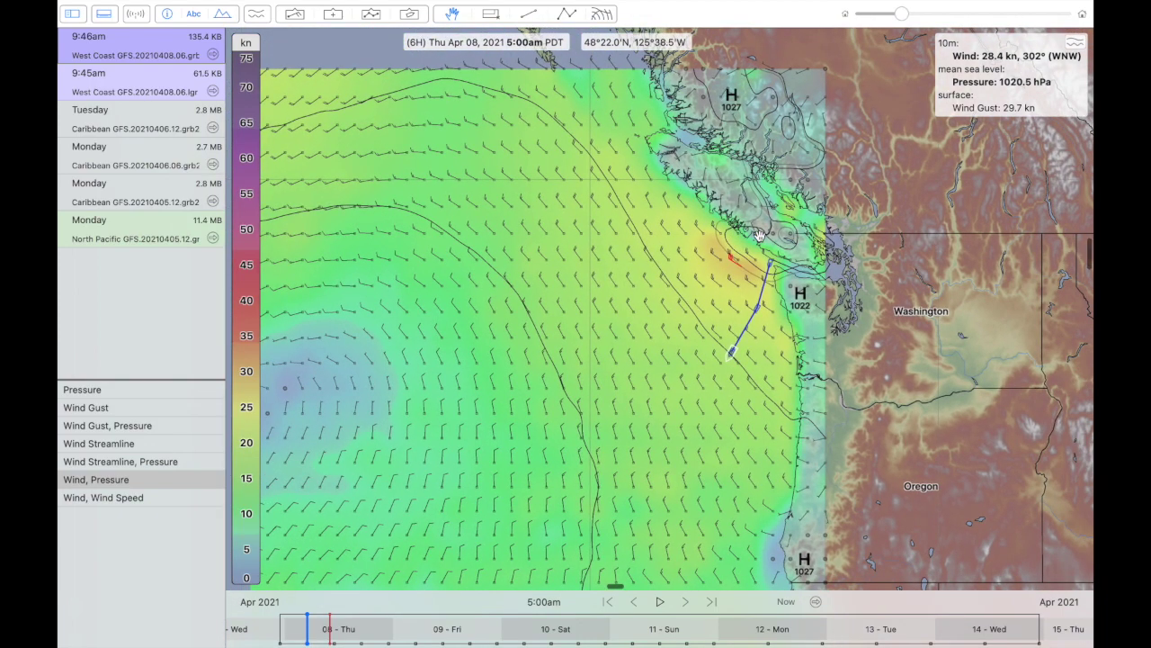
scroll(760, 235, down, 1)
scroll(760, 235, down, 3)
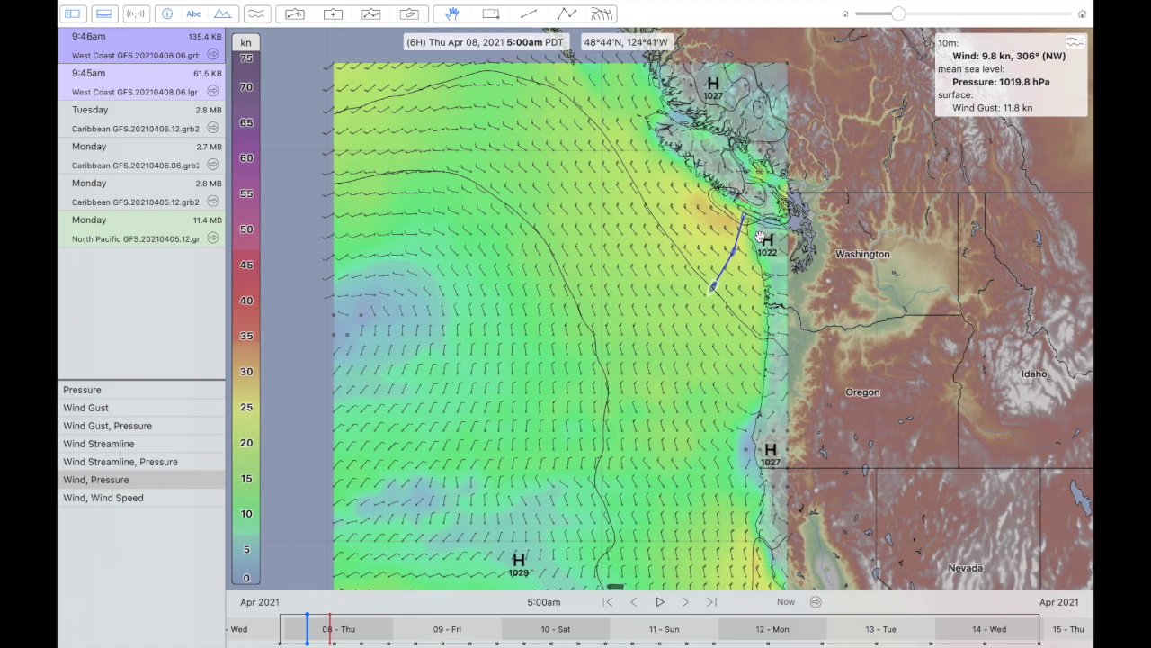
Switch to Safari and review the service features on the Offshore Data introduction page.
key(super+Tab)
key(super+Tab)
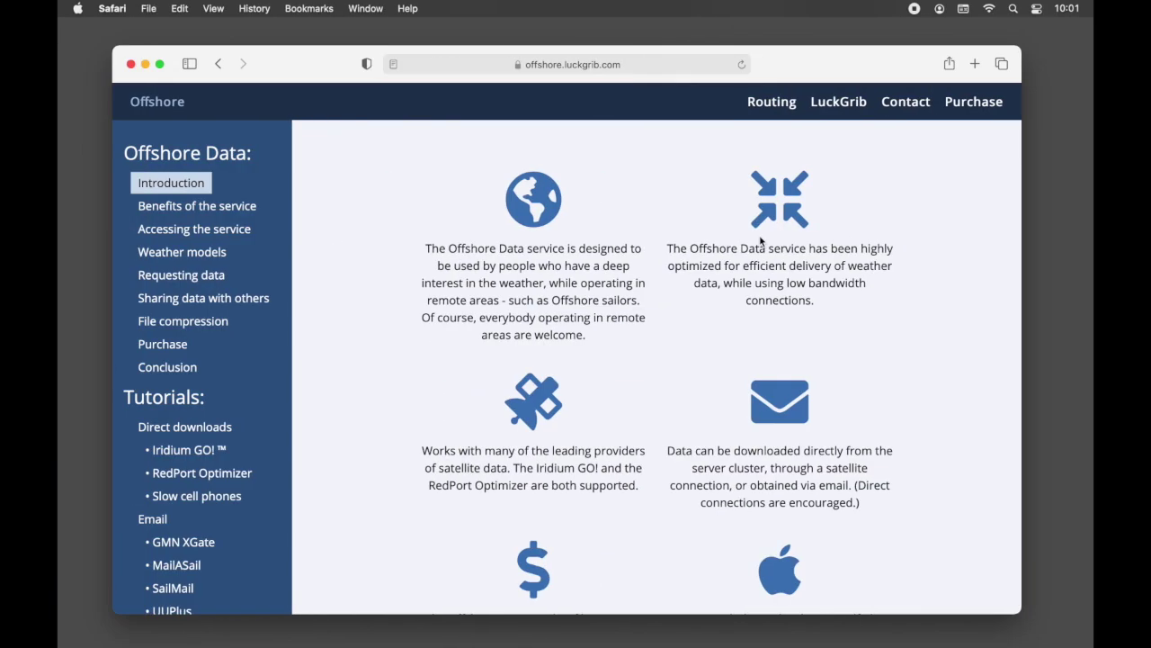
scroll(617, 299, down, 5)
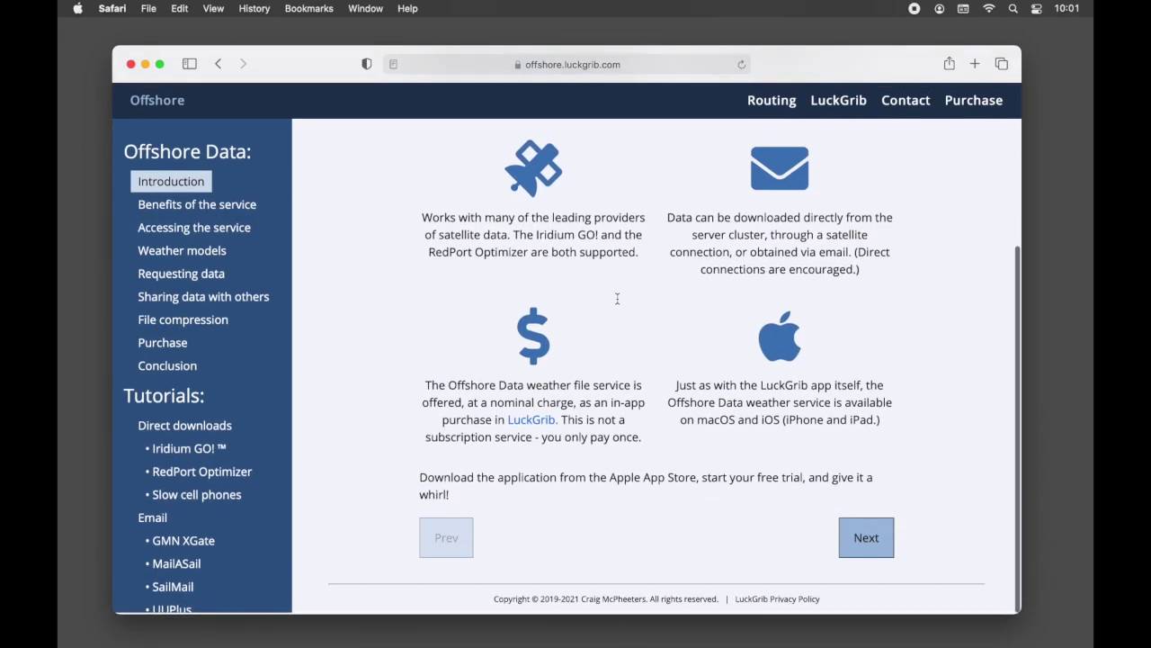
scroll(617, 299, up, 5)
scroll(617, 301, down, 5)
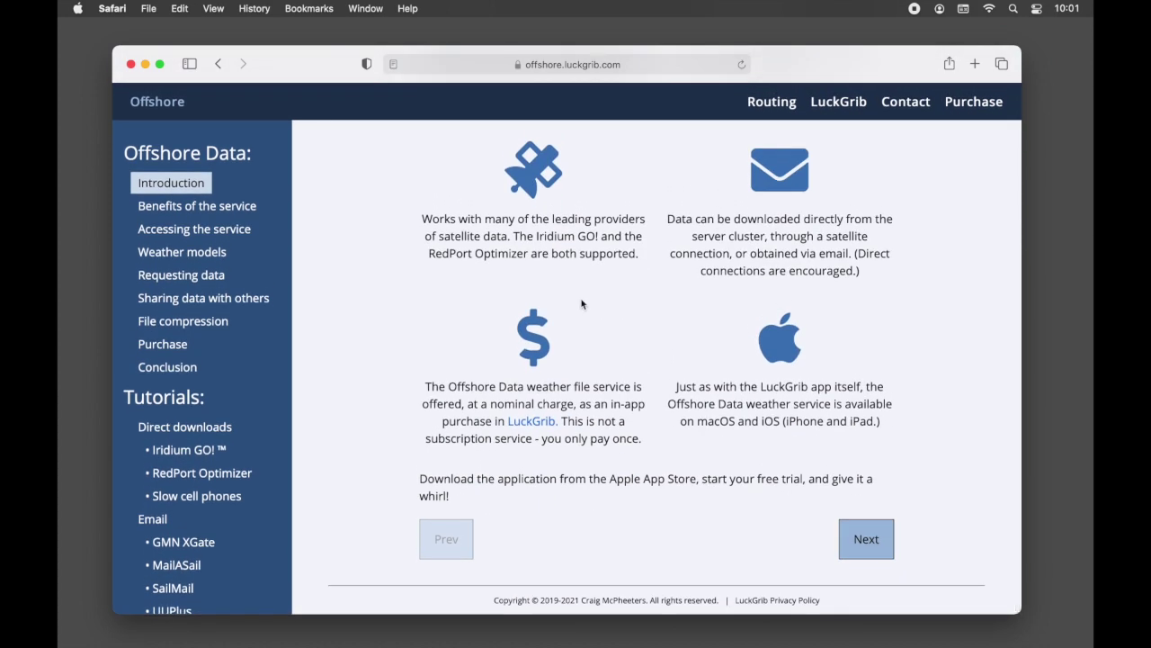
scroll(367, 264, up, 5)
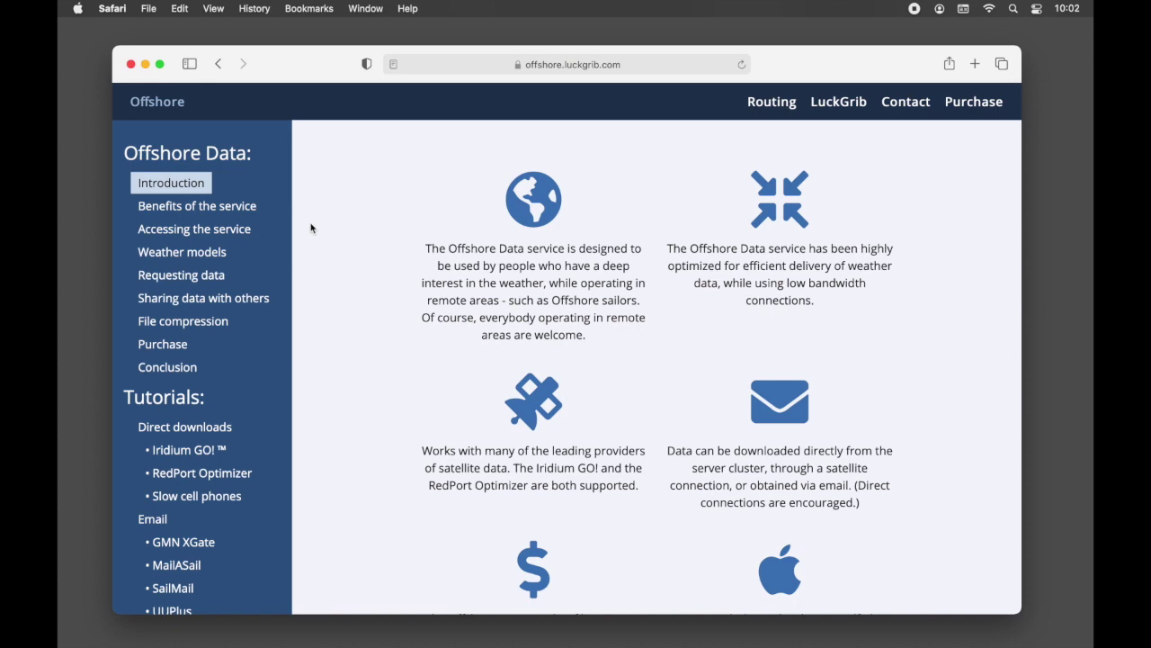
scroll(343, 278, down, 5)
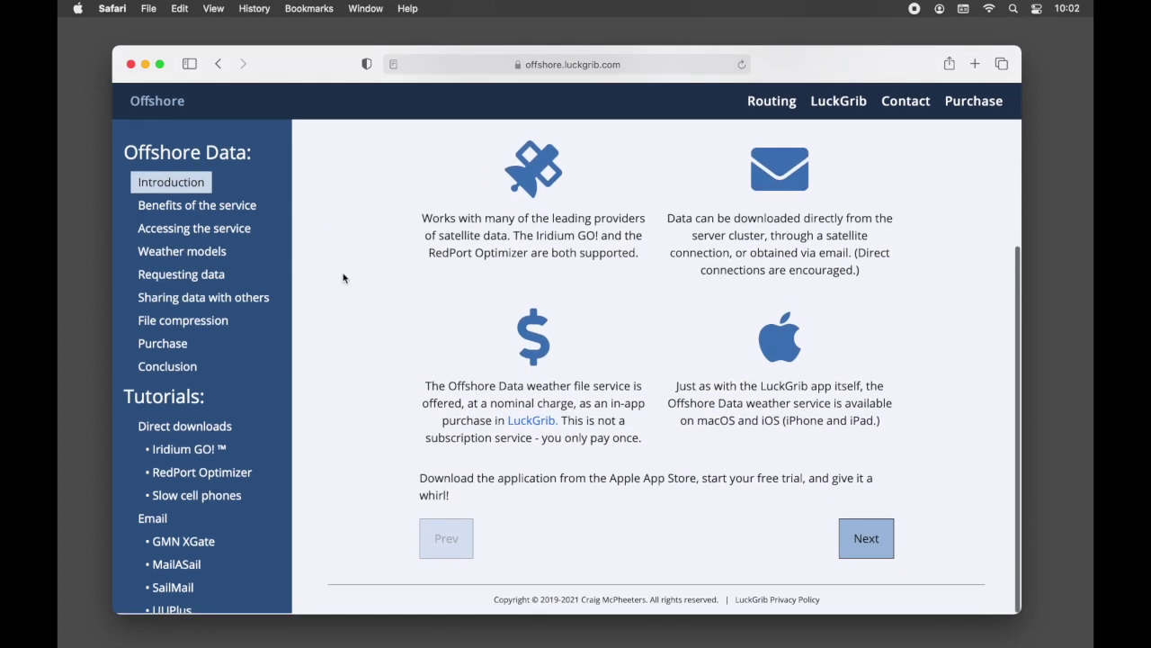
scroll(342, 278, up, 5)
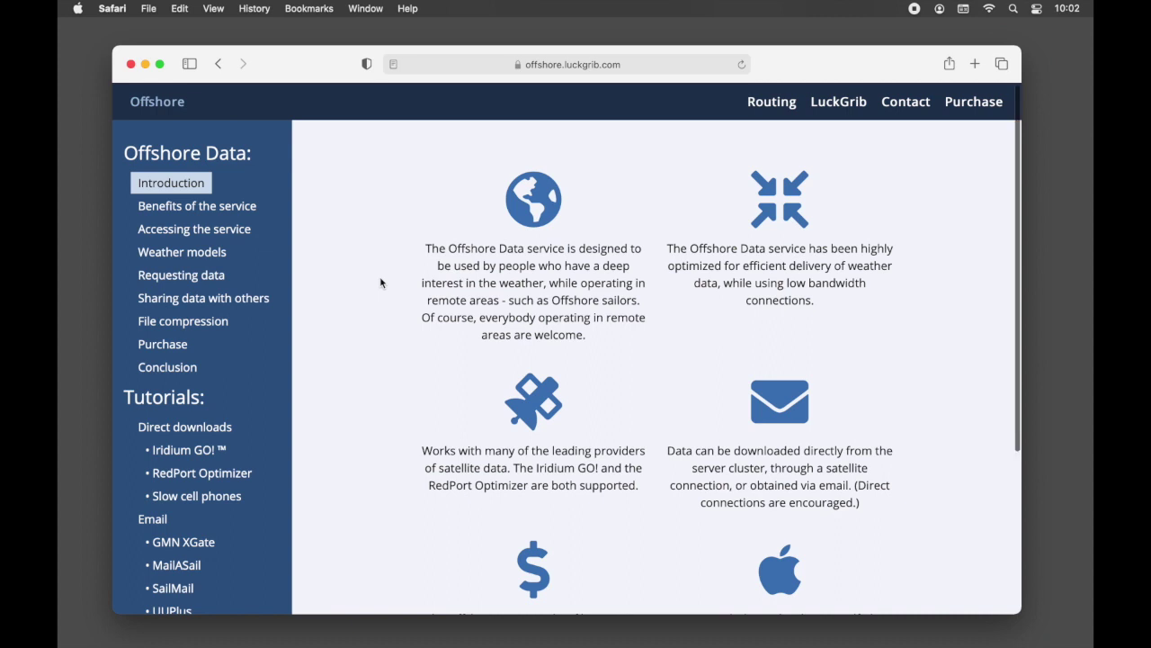
scroll(380, 281, down, 5)
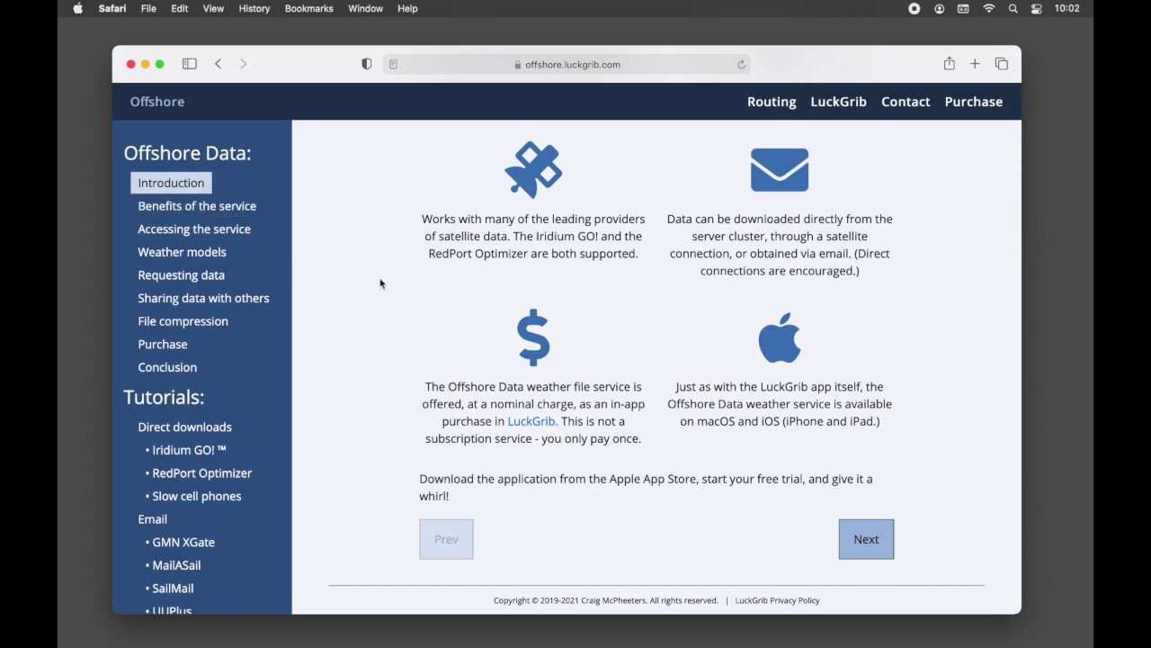
View the Benefits of the service page and the Weather models page for Offshore Data.
click(198, 209)
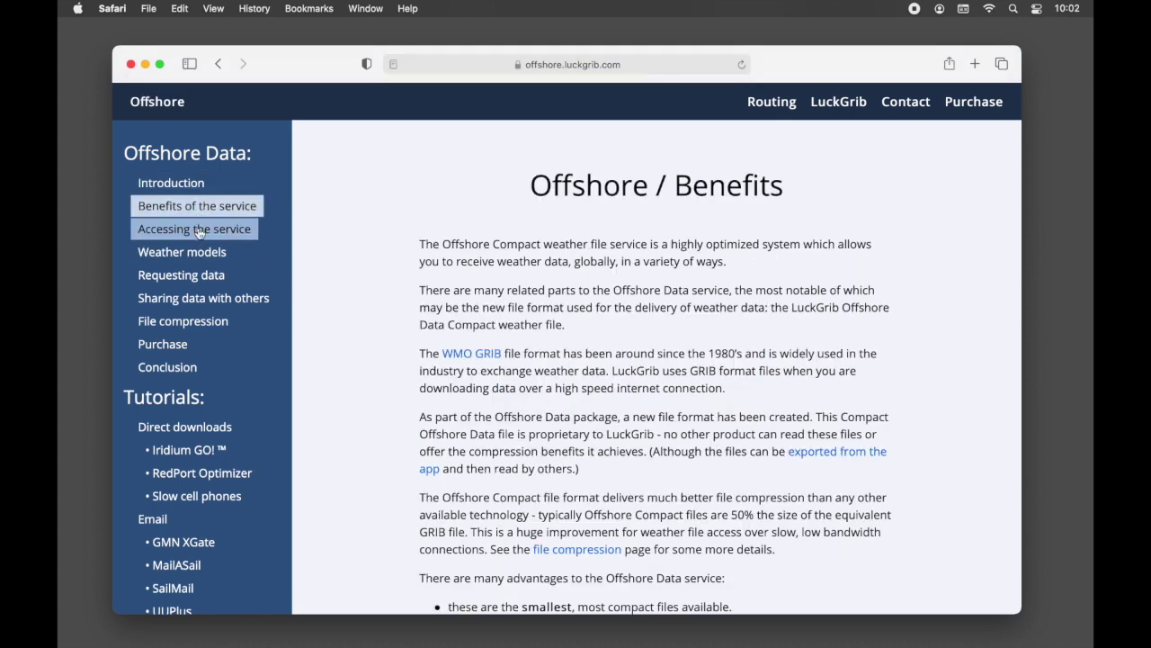
click(193, 256)
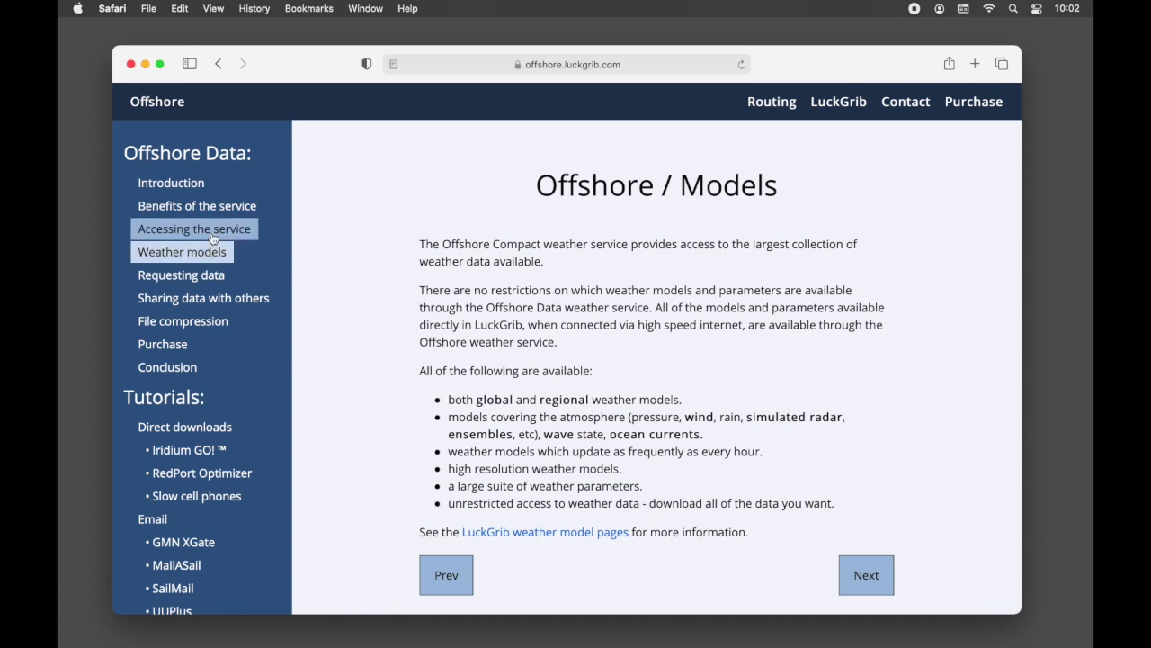
Return to the Introduction page and review the satellite, email, pricing and platform descriptions.
scroll(451, 388, down, 3)
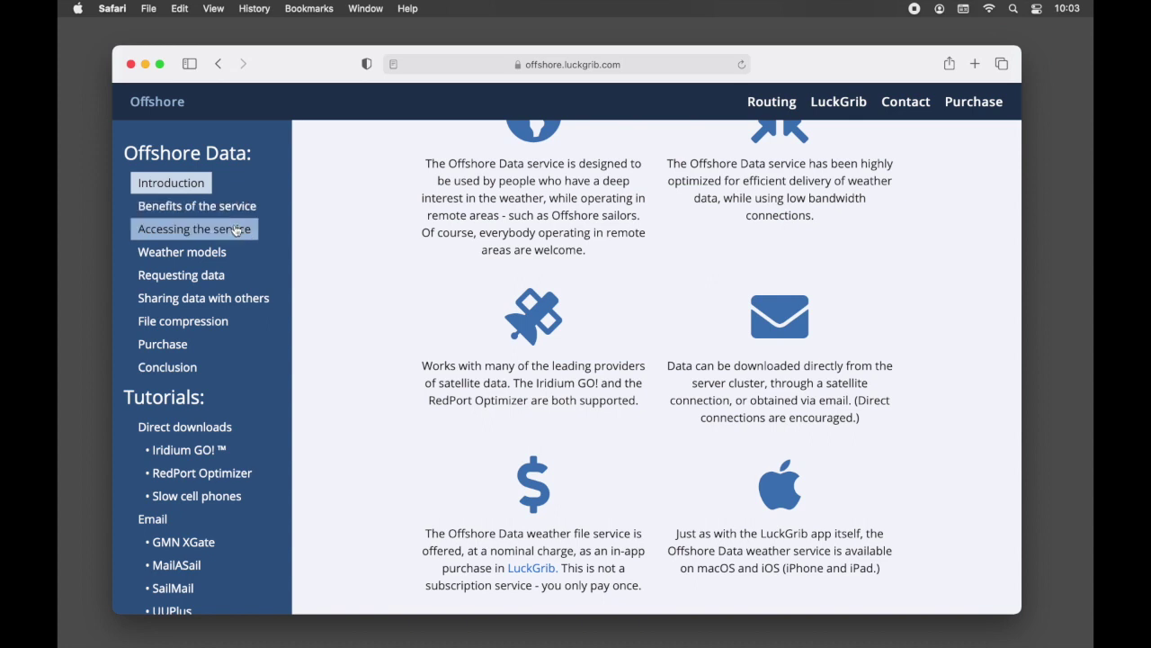
scroll(415, 334, up, 3)
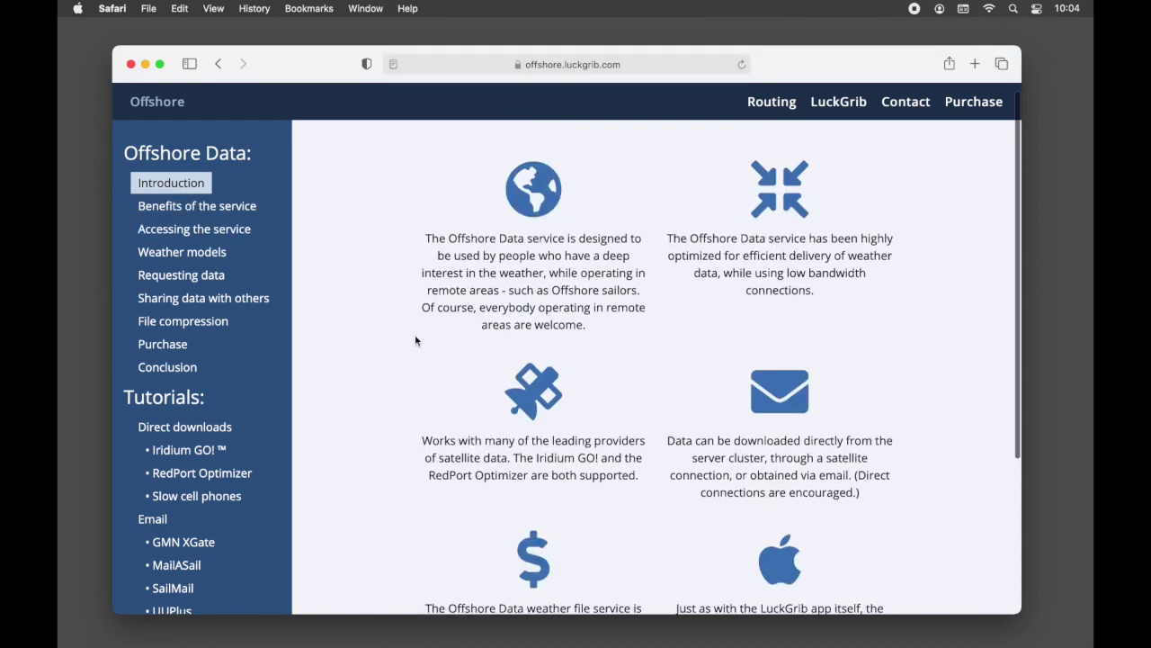
scroll(415, 340, down, 3)
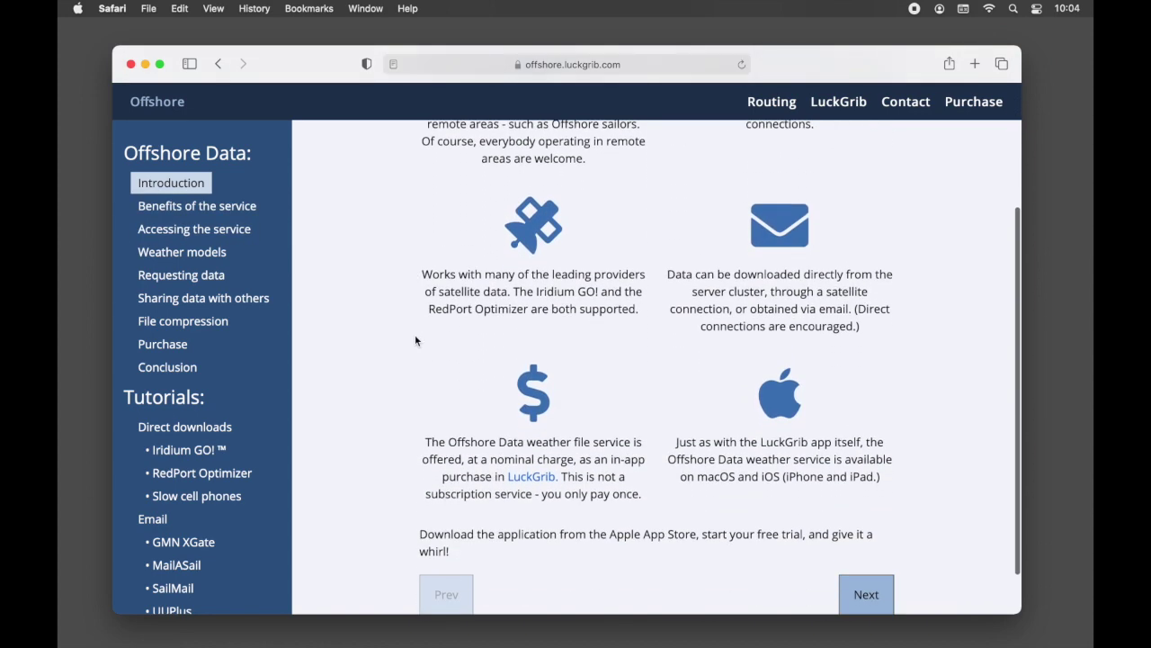
scroll(416, 340, up, 3)
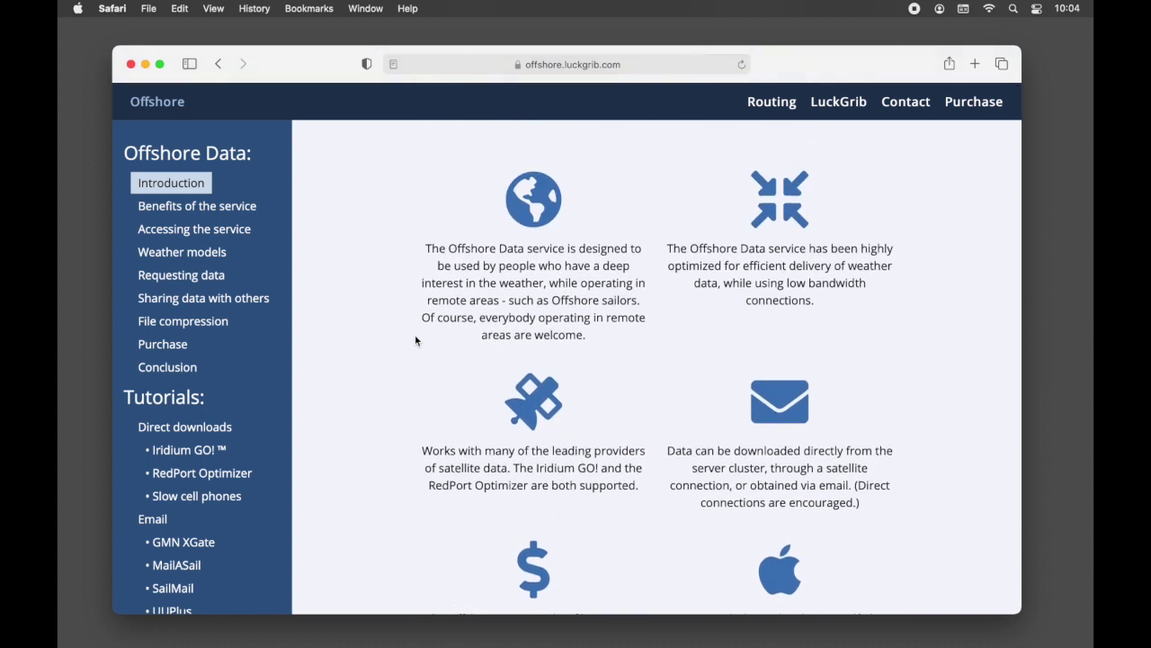
Open the File compression page and read its file size comparison diagram and the Compression details section.
click(212, 321)
scroll(347, 341, down, 8)
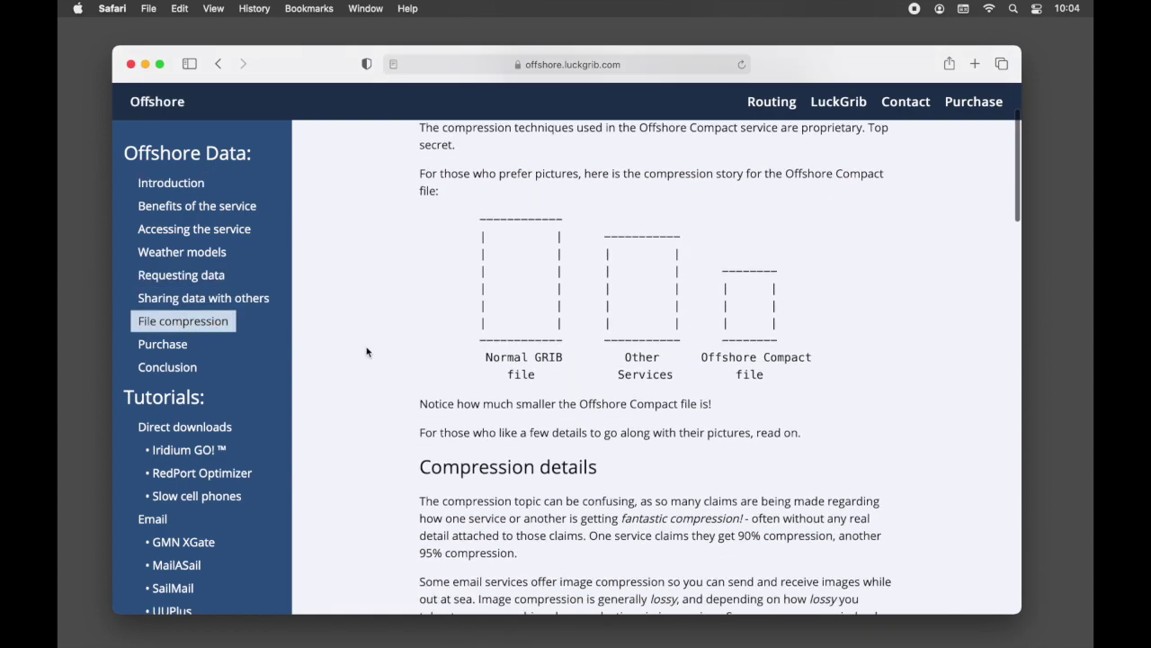
scroll(366, 352, down, 5)
scroll(366, 352, up, 5)
scroll(366, 351, up, 6)
scroll(366, 350, down, 4)
scroll(366, 351, up, 4)
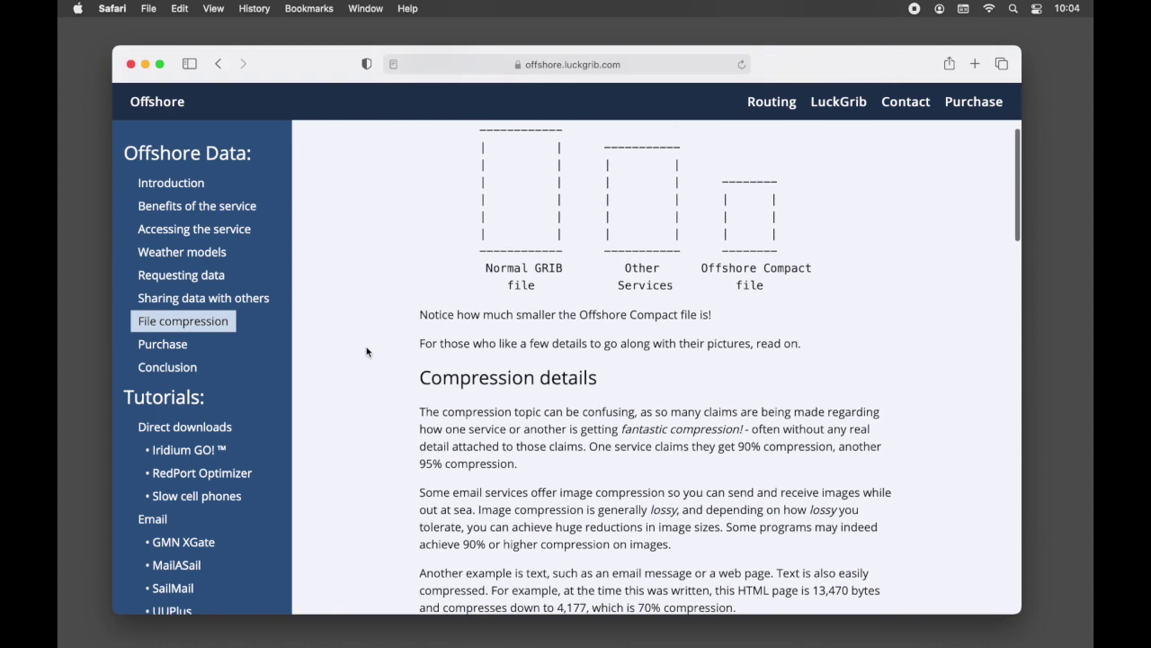
scroll(366, 352, up, 2)
scroll(366, 352, down, 3)
scroll(367, 352, down, 10)
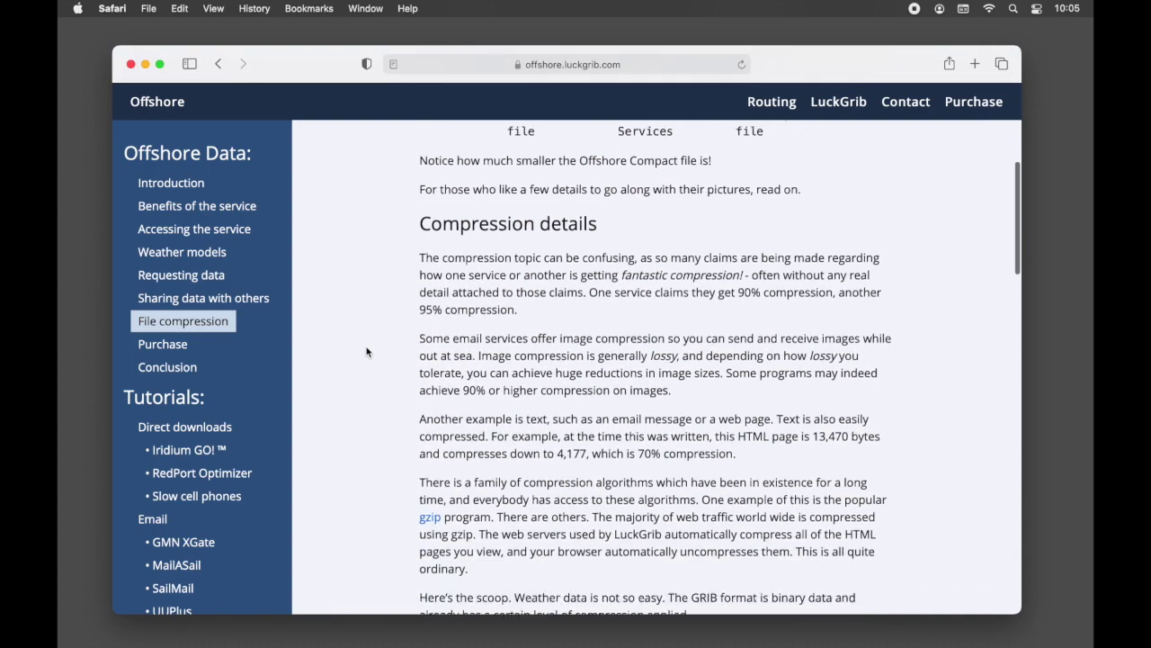
Examine the table comparing original and Offshore file sizes, the GFS20160511040500755.grb example and the closing compression notes.
scroll(366, 352, down, 5)
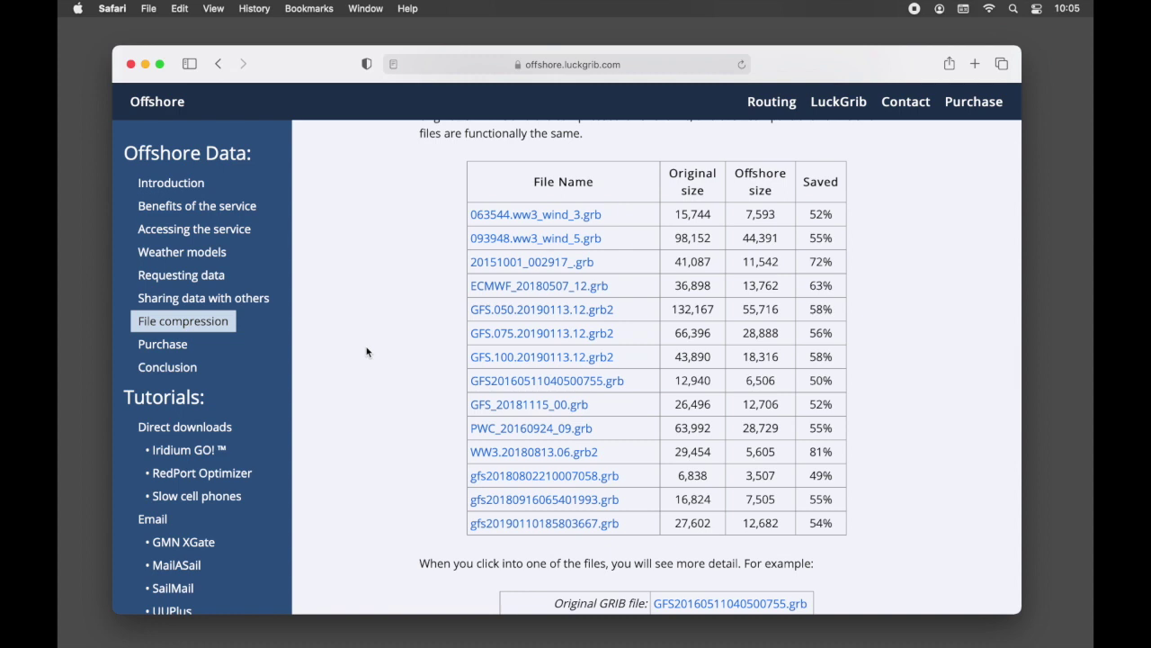
scroll(367, 352, down, 1)
scroll(366, 352, down, 1)
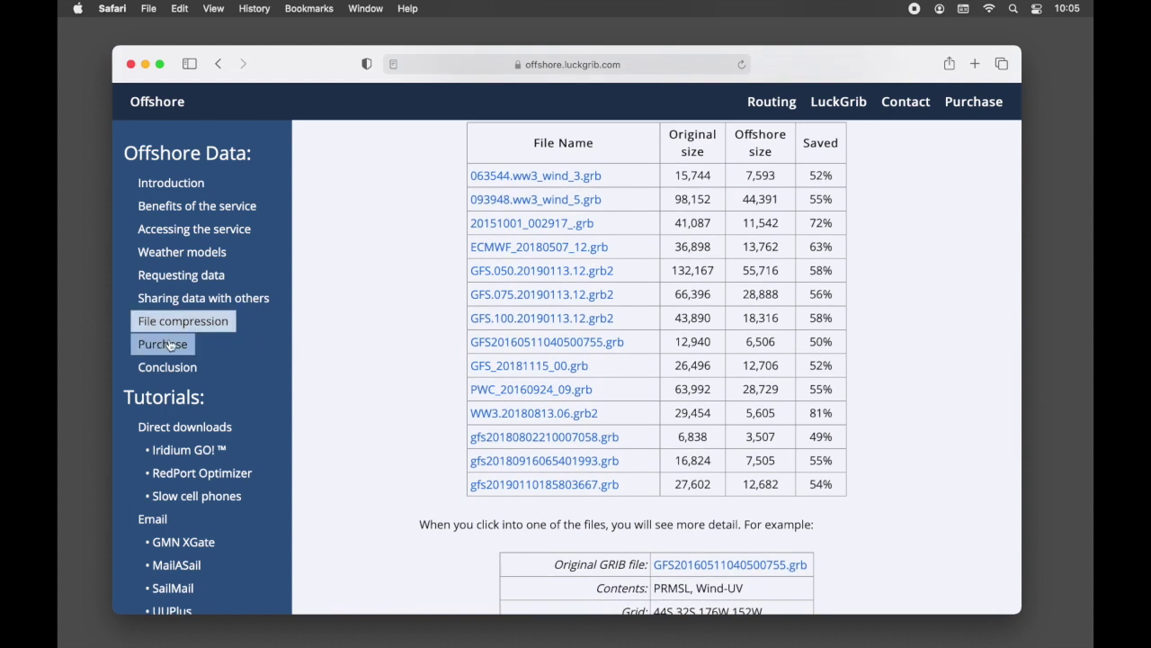
scroll(333, 369, up, 8)
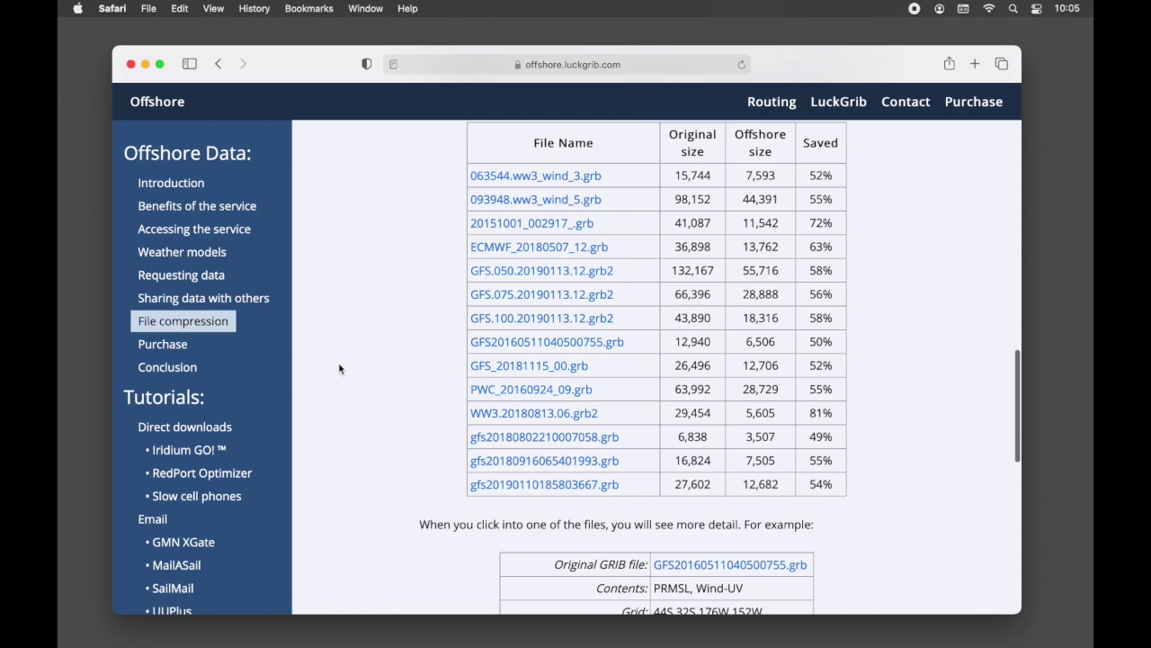
scroll(340, 369, down, 7)
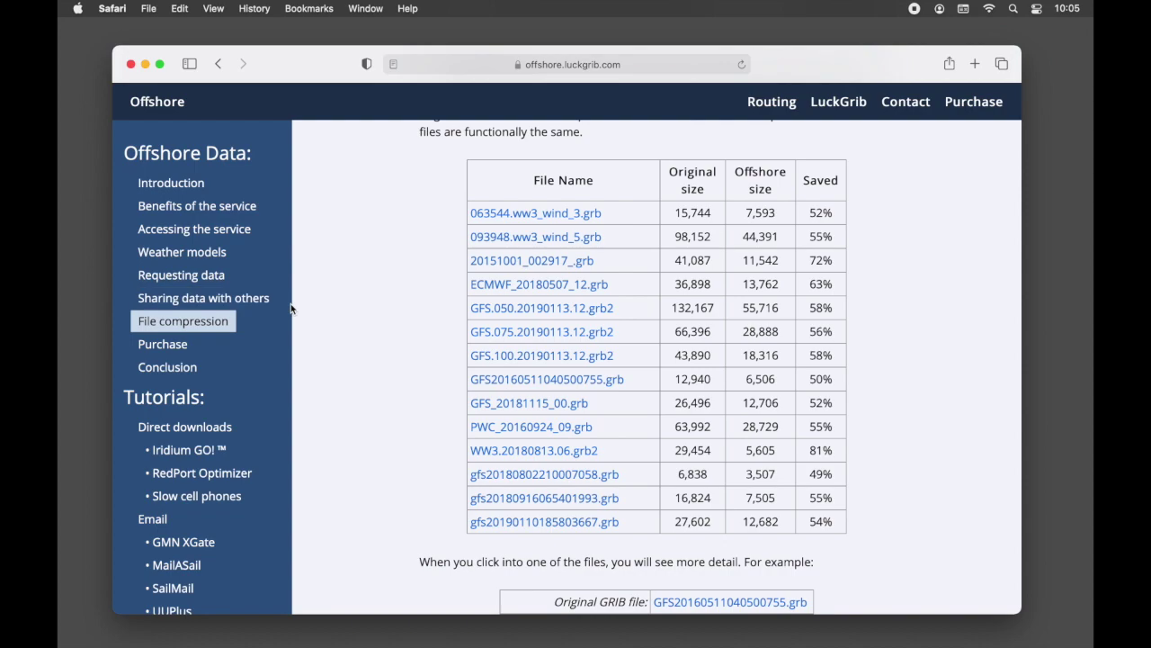
scroll(292, 306, up, 2)
scroll(358, 362, down, 5)
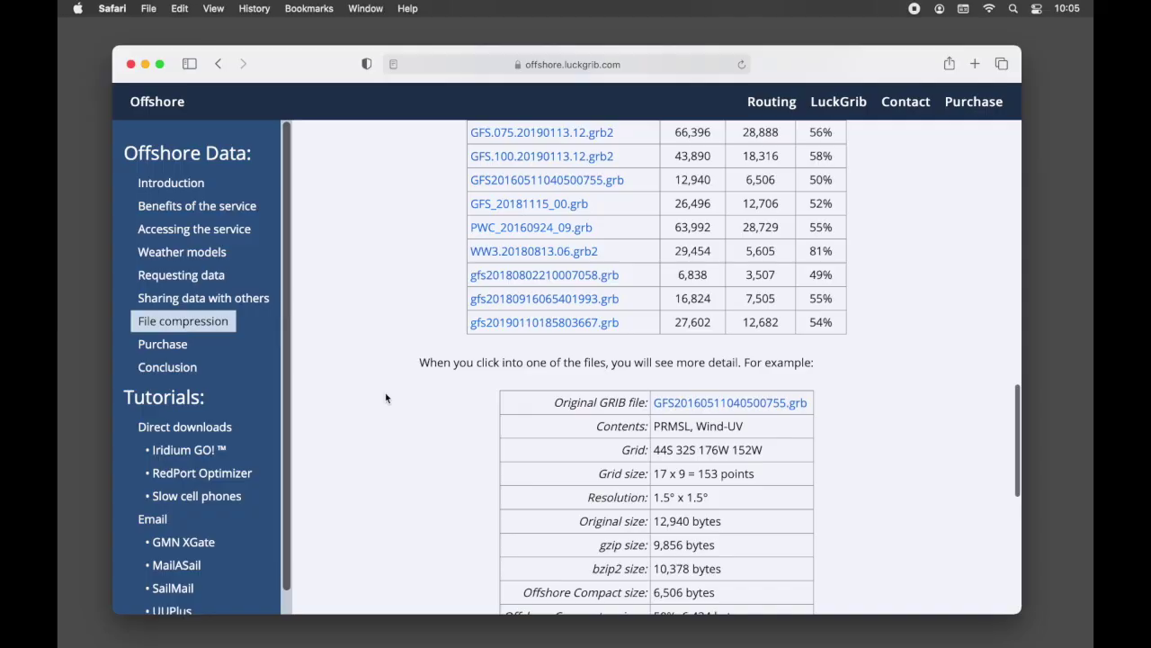
scroll(386, 398, down, 10)
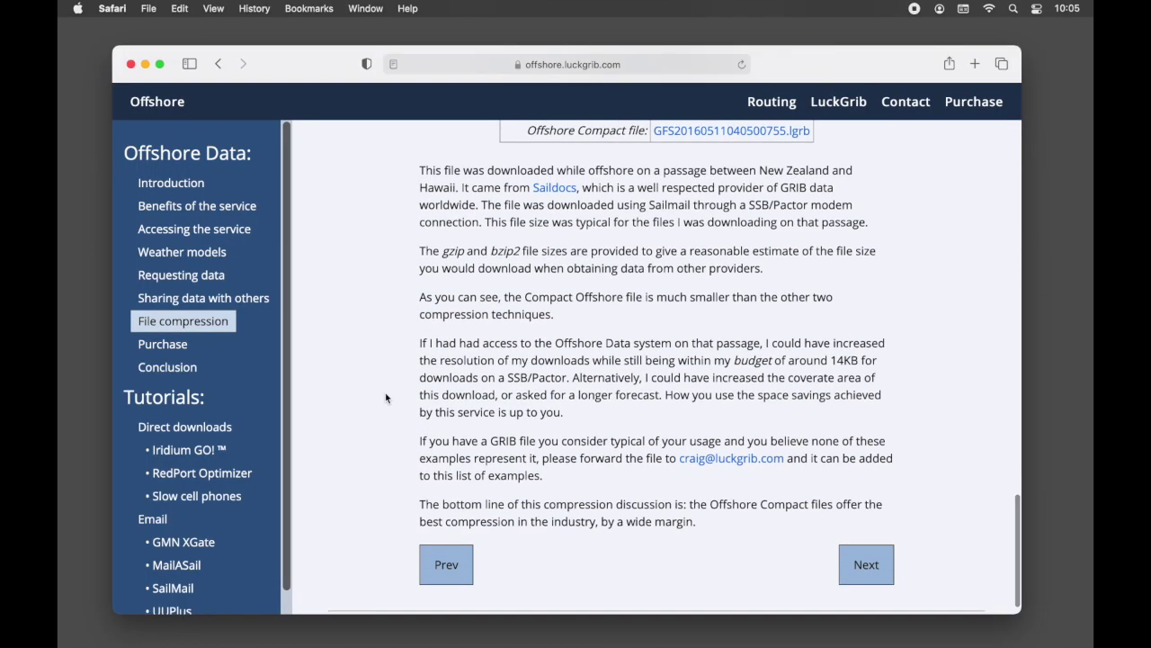
Open the Iridium GO! direct download tutorial and view its introduction.
click(205, 453)
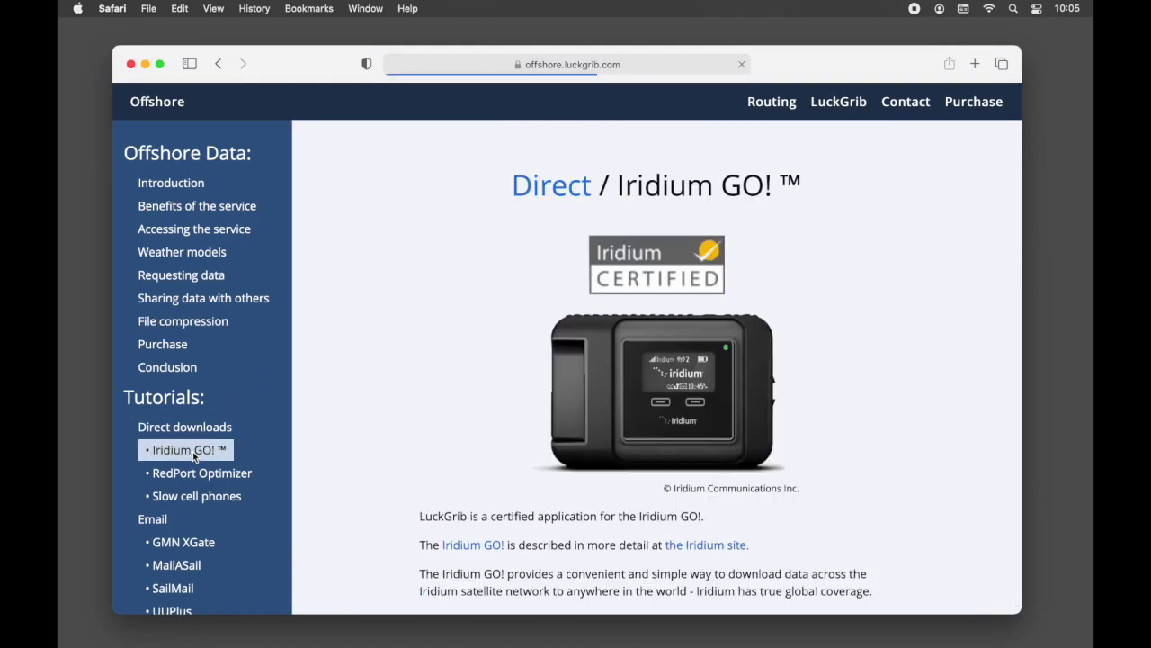
scroll(356, 408, down, 1)
scroll(356, 408, up, 1)
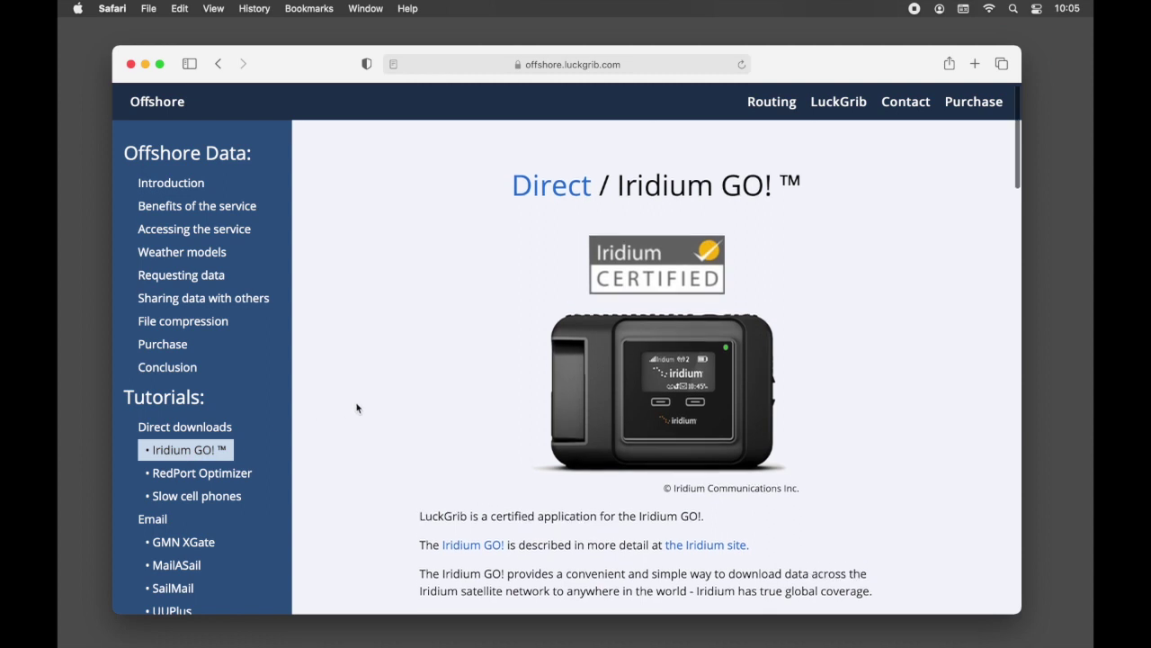
Examine the Iridium GO! tutorial's introduction and the opening of its How the Iridium GO! works section.
scroll(357, 409, up, 1)
scroll(356, 409, up, 1)
scroll(357, 409, down, 3)
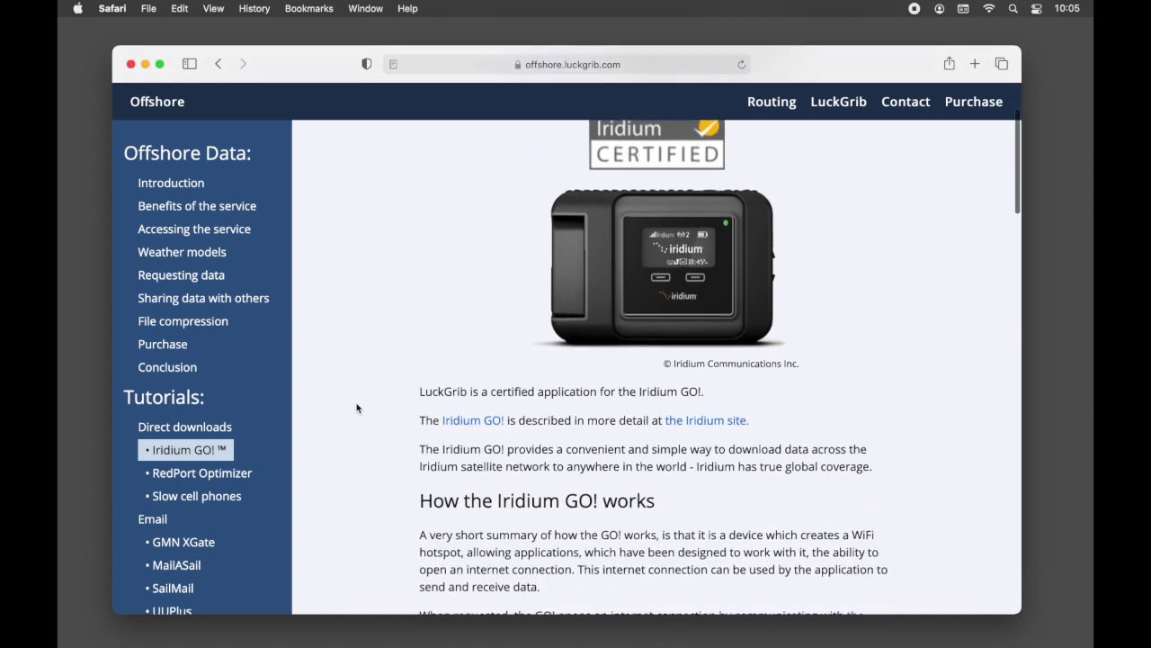
scroll(357, 408, up, 2)
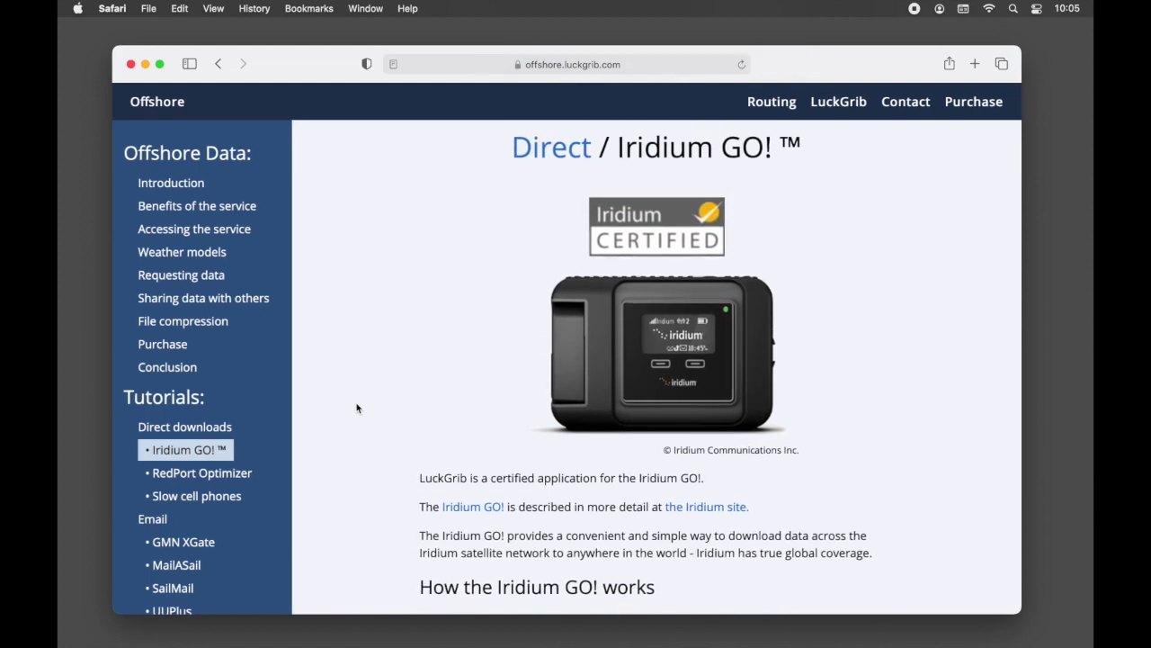
scroll(356, 408, up, 1)
scroll(356, 409, up, 1)
scroll(356, 408, down, 3)
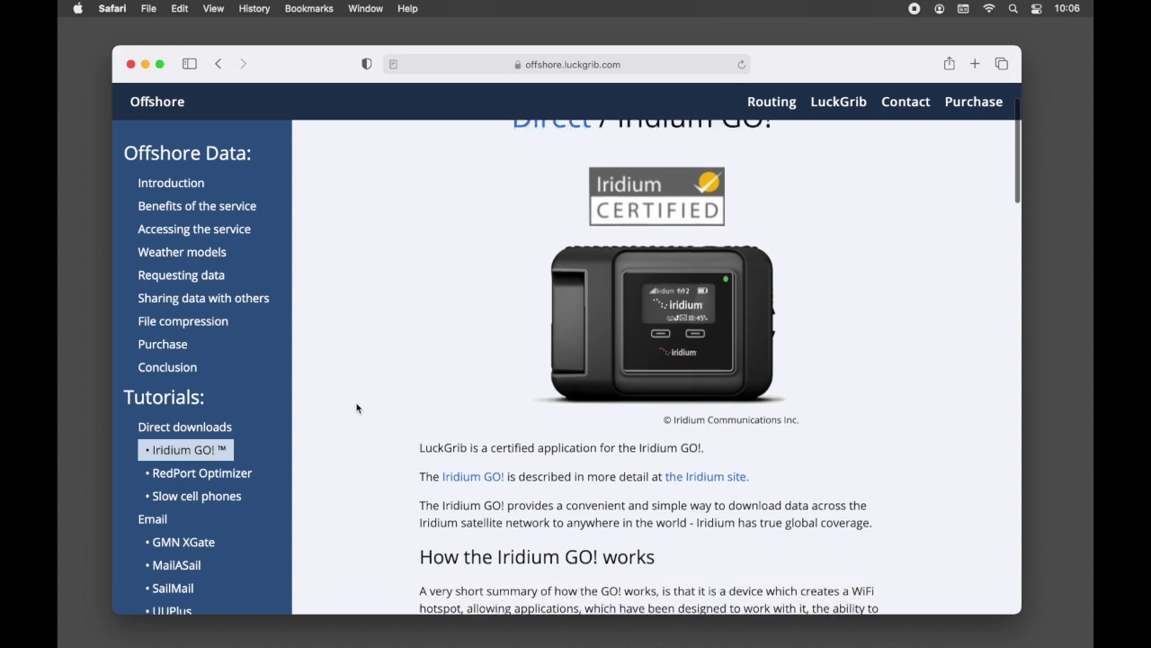
scroll(356, 408, up, 5)
scroll(357, 408, down, 1)
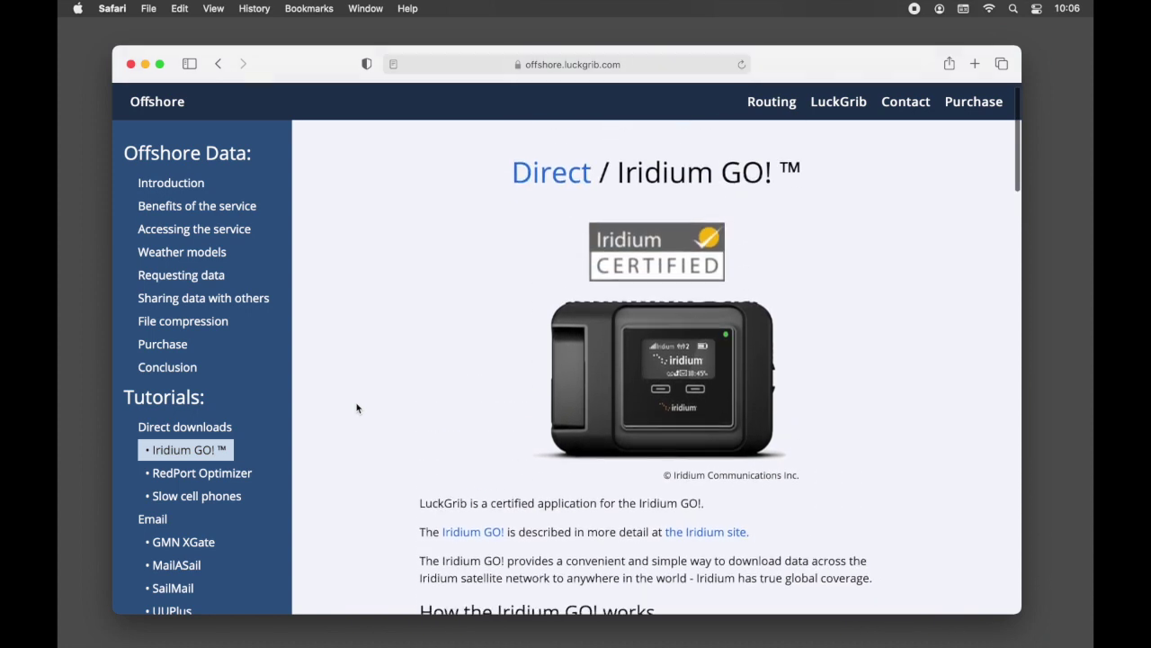
scroll(356, 409, up, 1)
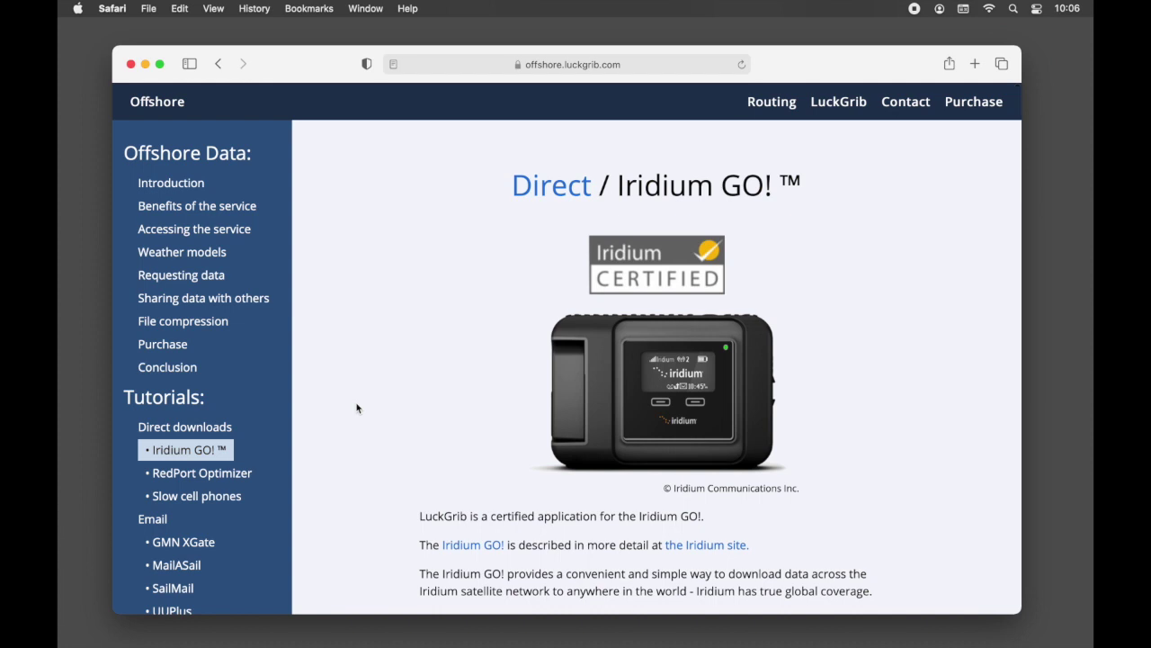
scroll(356, 409, down, 3)
scroll(356, 409, up, 2)
scroll(356, 408, up, 1)
scroll(356, 408, down, 2)
scroll(356, 408, up, 2)
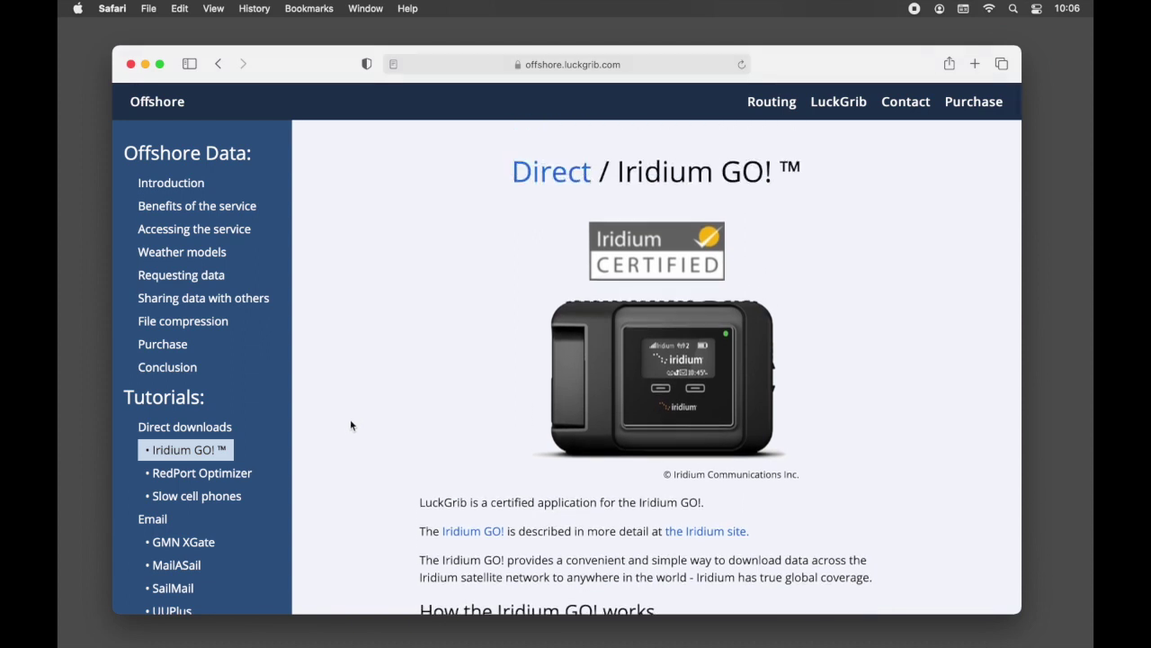
scroll(351, 451, down, 2)
scroll(351, 450, down, 1)
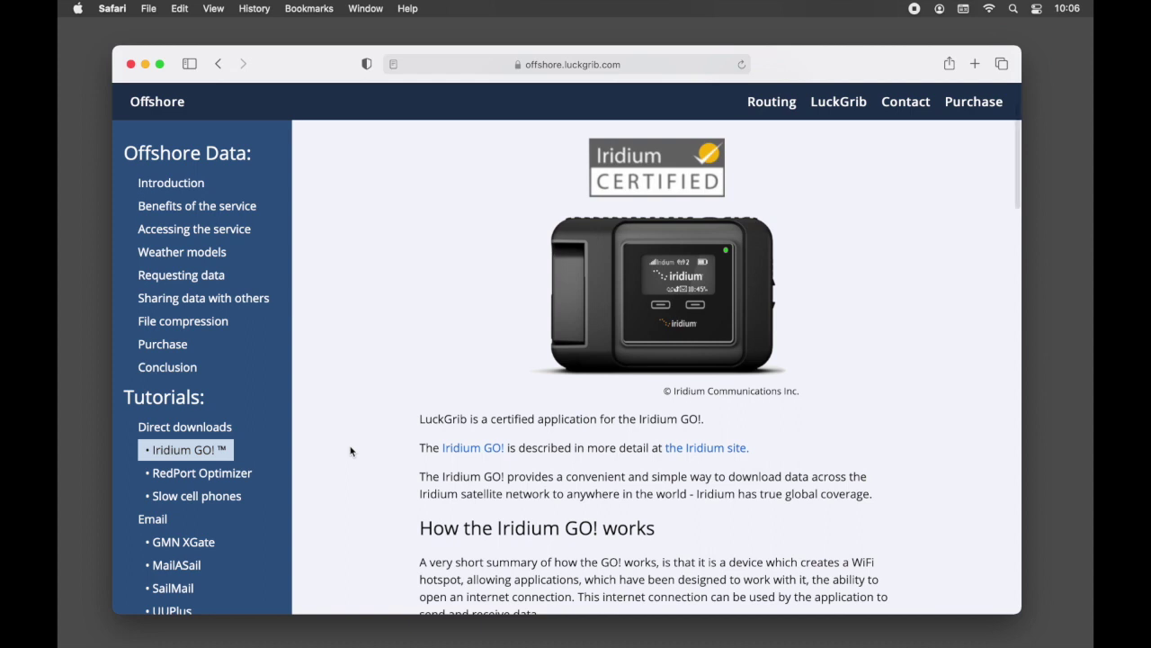
Open the RedPort Optimizer direct download tutorial and read its description and sample setup interface.
click(212, 474)
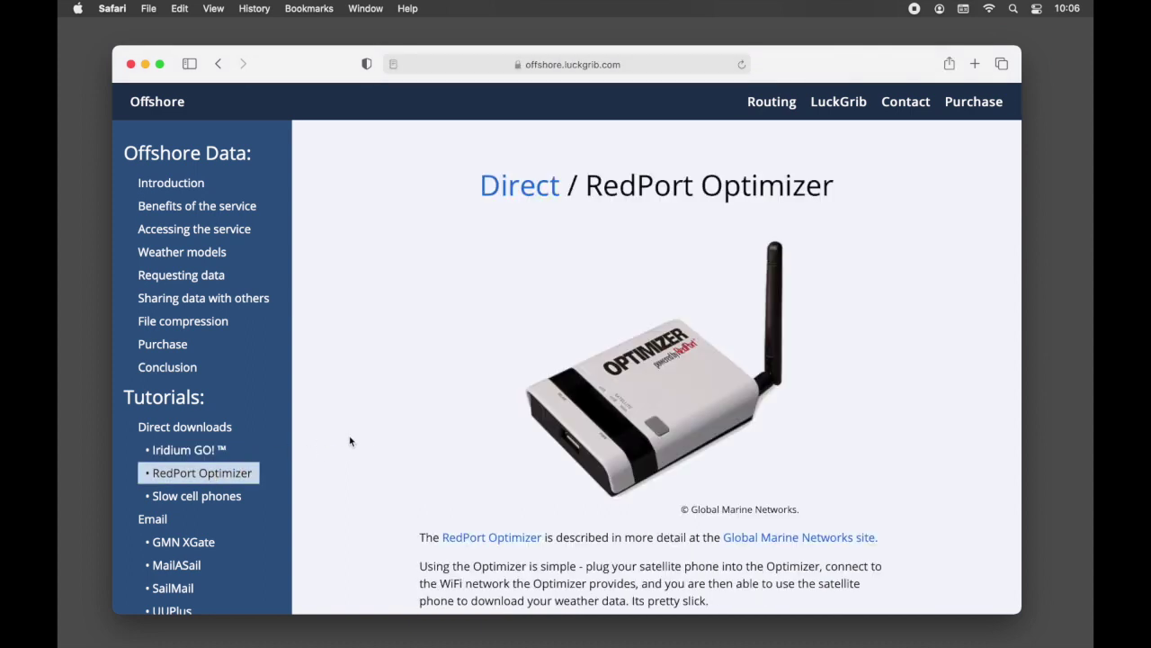
scroll(411, 462, down, 2)
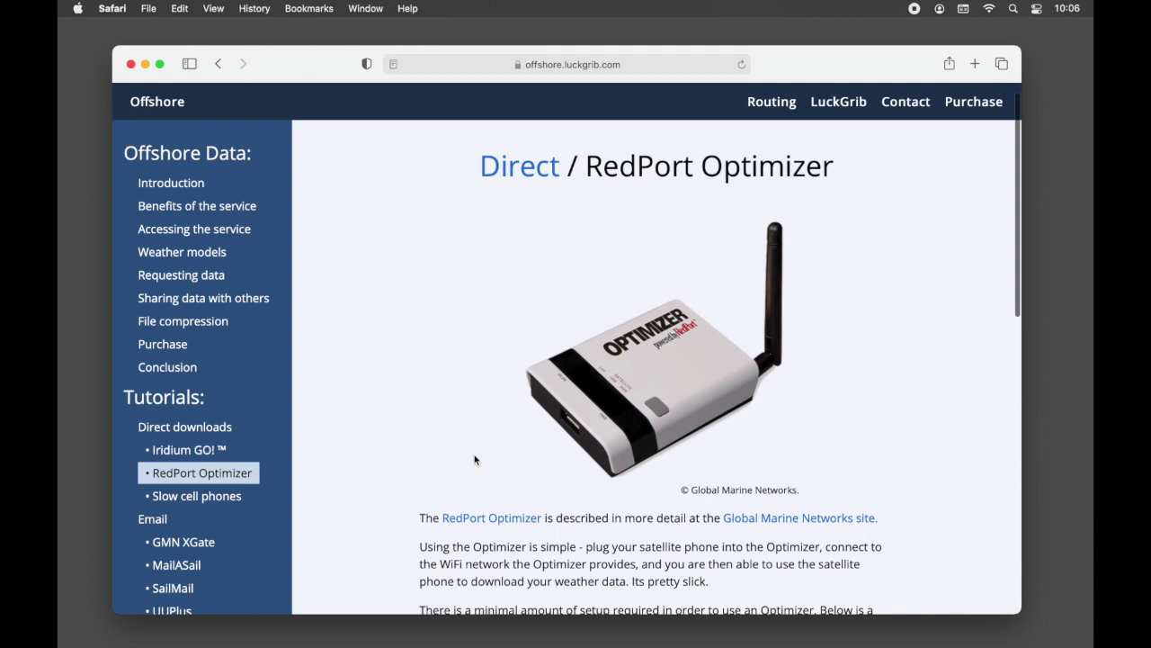
scroll(474, 460, down, 3)
scroll(474, 454, down, 5)
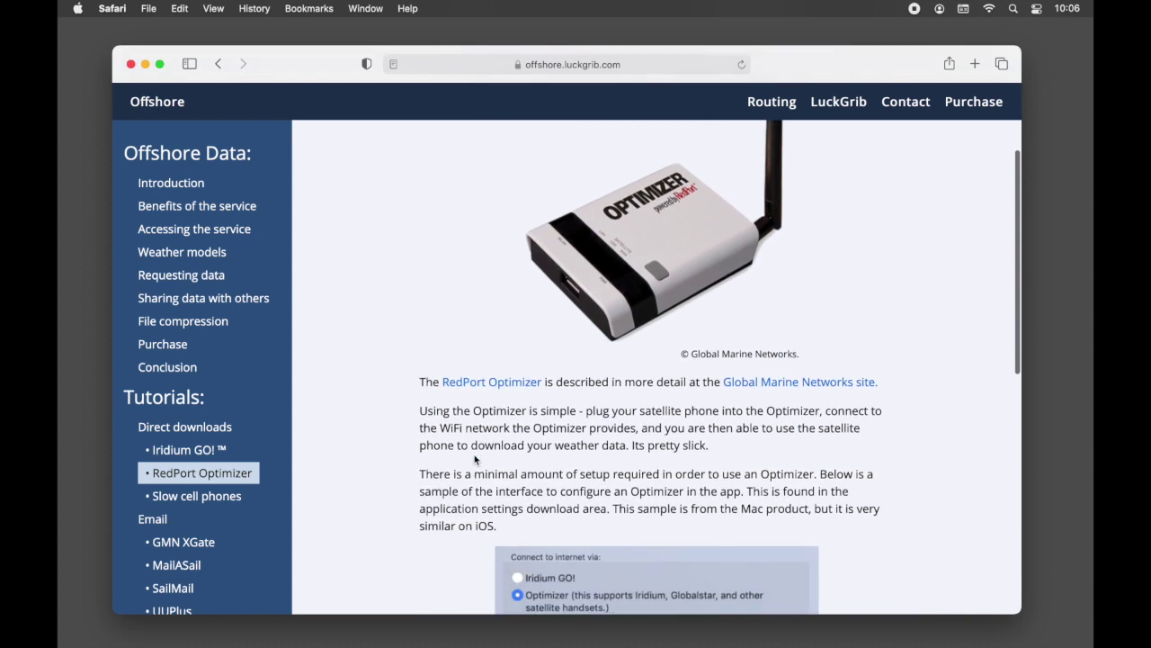
scroll(474, 456, up, 4)
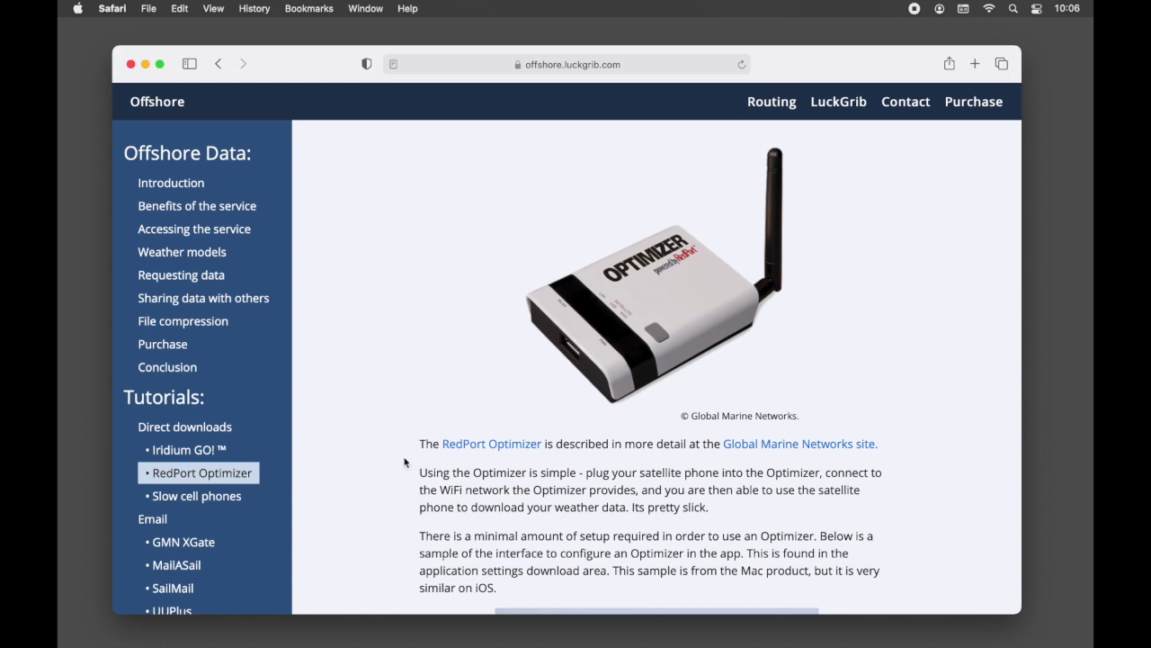
scroll(416, 449, down, 2)
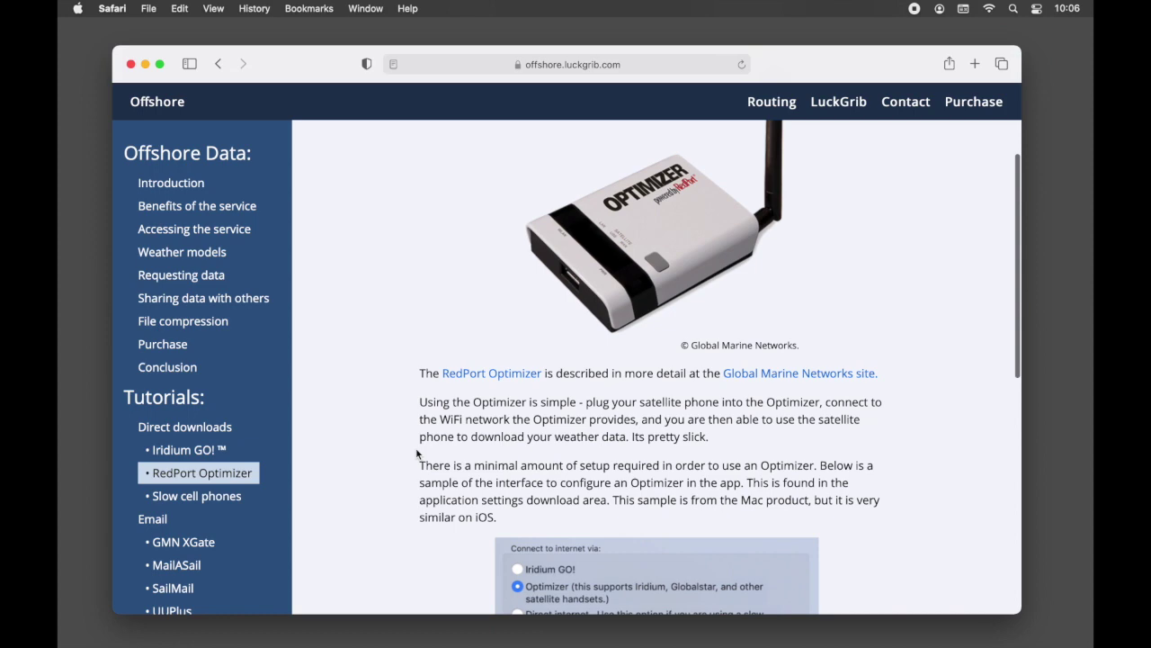
scroll(417, 452, down, 6)
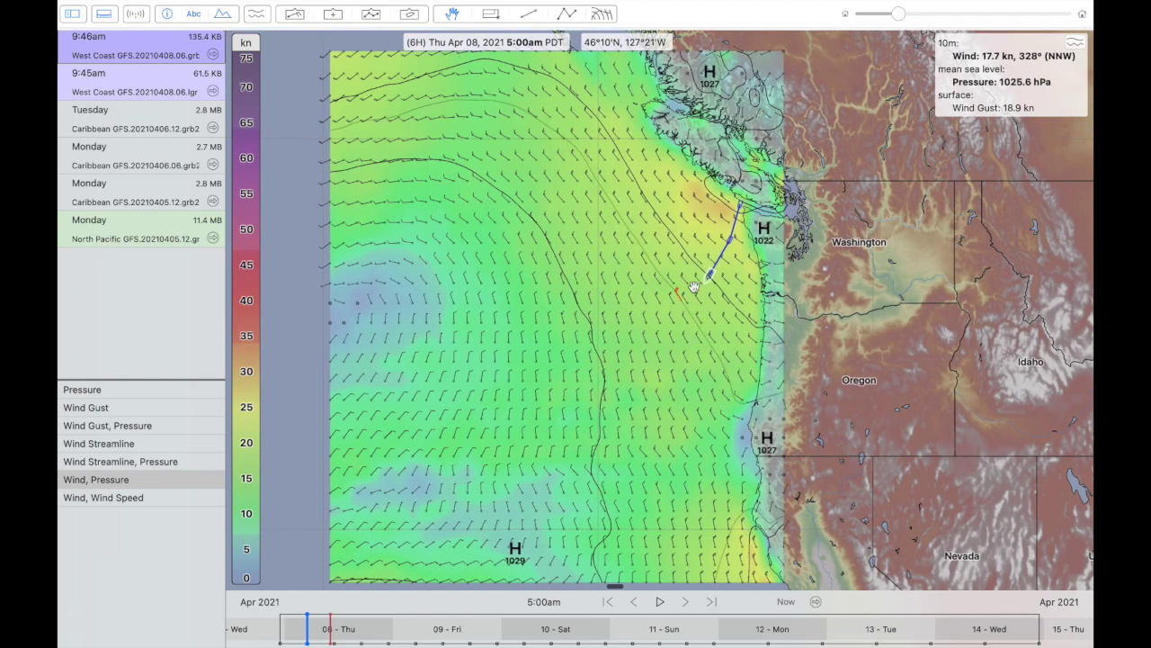
Switch to LuckGrib and examine the wind and pressure forecast around the vessel track off Washington and Oregon.
scroll(752, 214, up, 3)
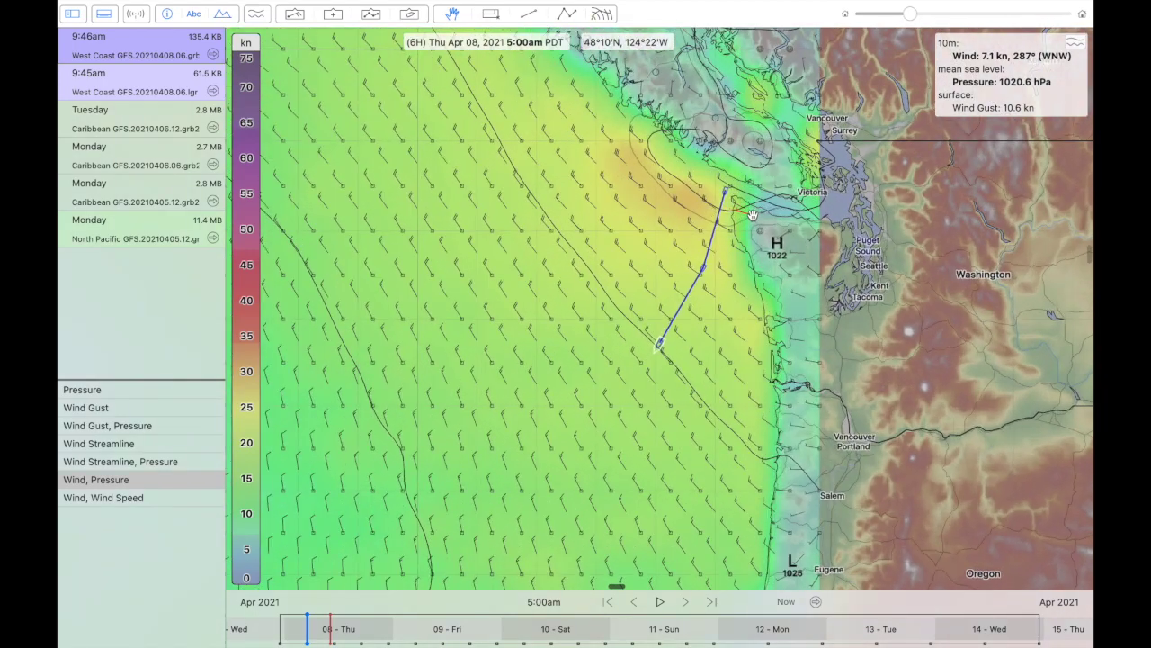
scroll(753, 215, up, 2)
scroll(700, 309, down, 3)
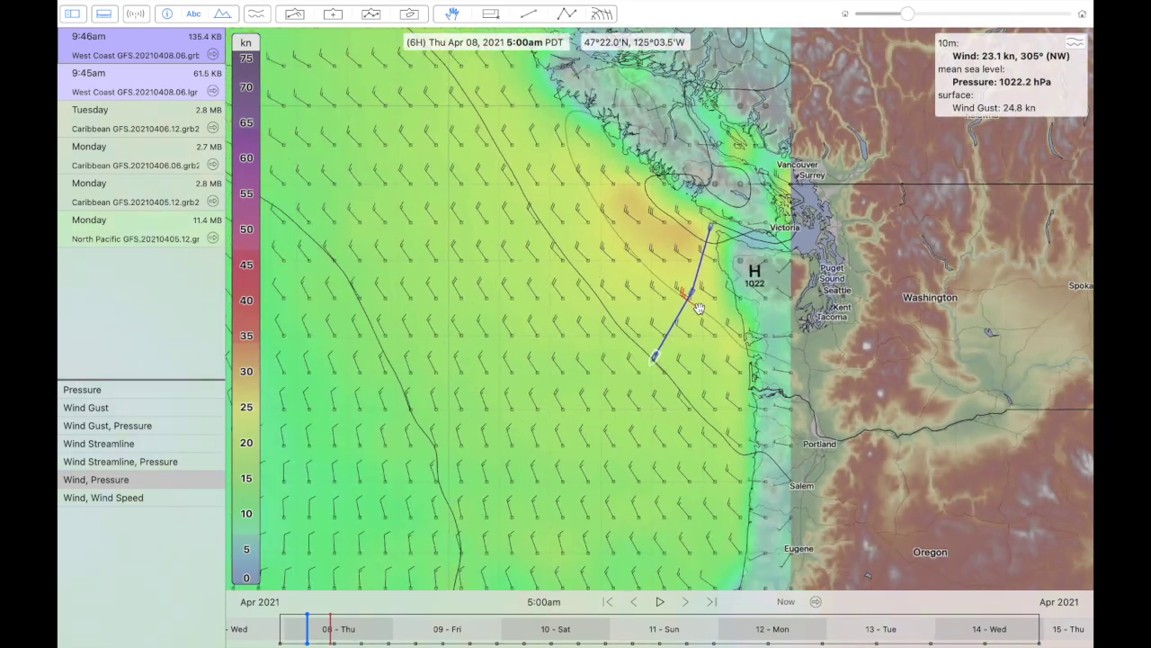
scroll(654, 396, down, 2)
scroll(654, 396, down, 3)
scroll(654, 396, down, 2)
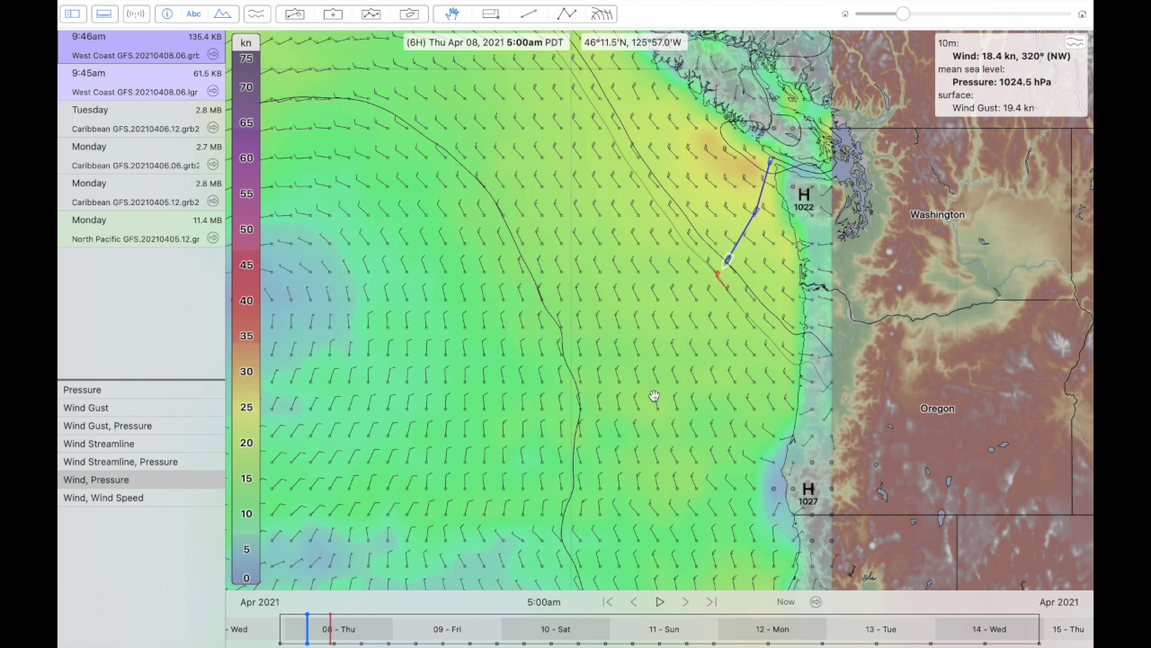
scroll(608, 396, up, 3)
scroll(608, 396, right, 3)
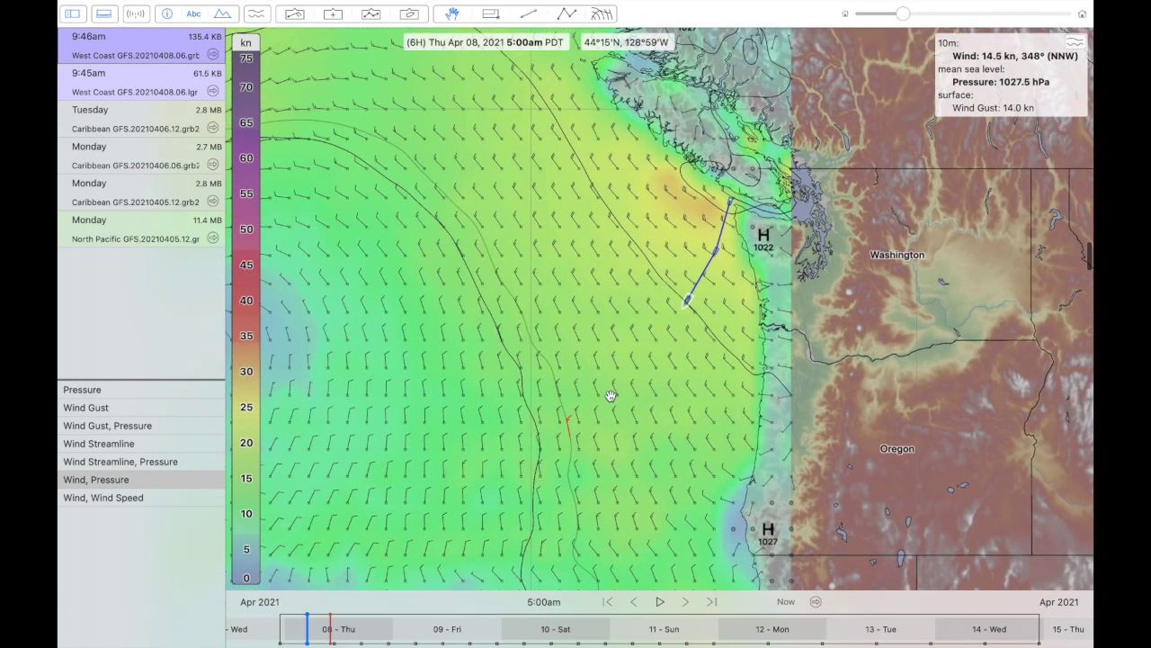
scroll(614, 394, down, 3)
scroll(614, 394, up, 2)
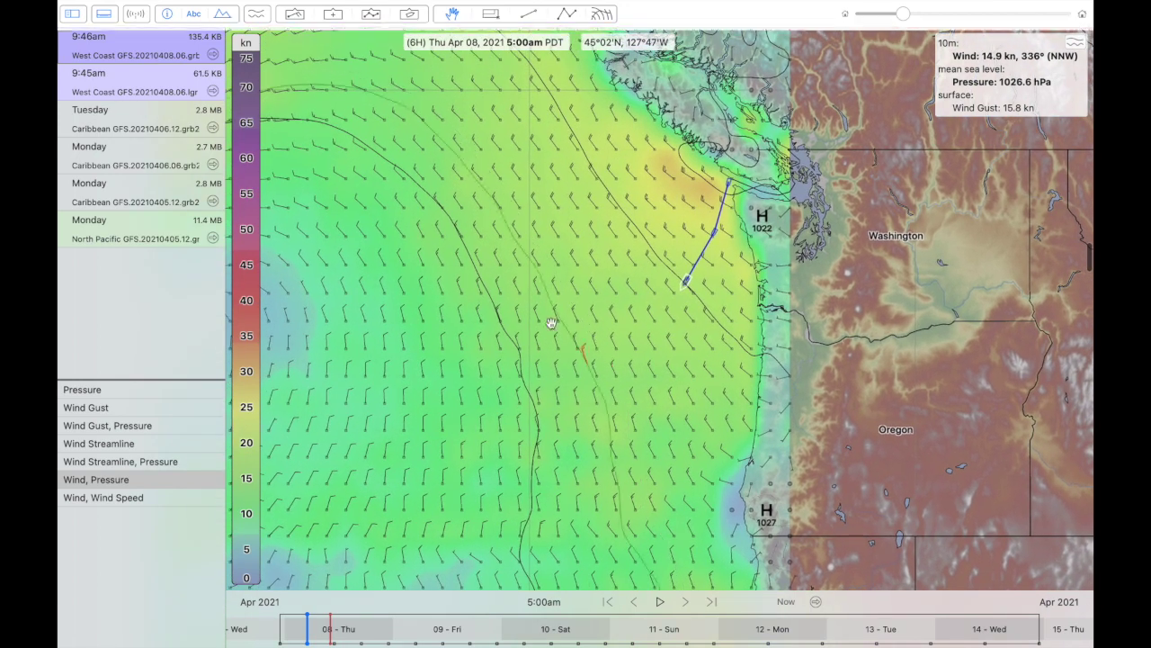
Create a position report for the default vessel with the time "now" and the position 44 35 126 56.
click(330, 22)
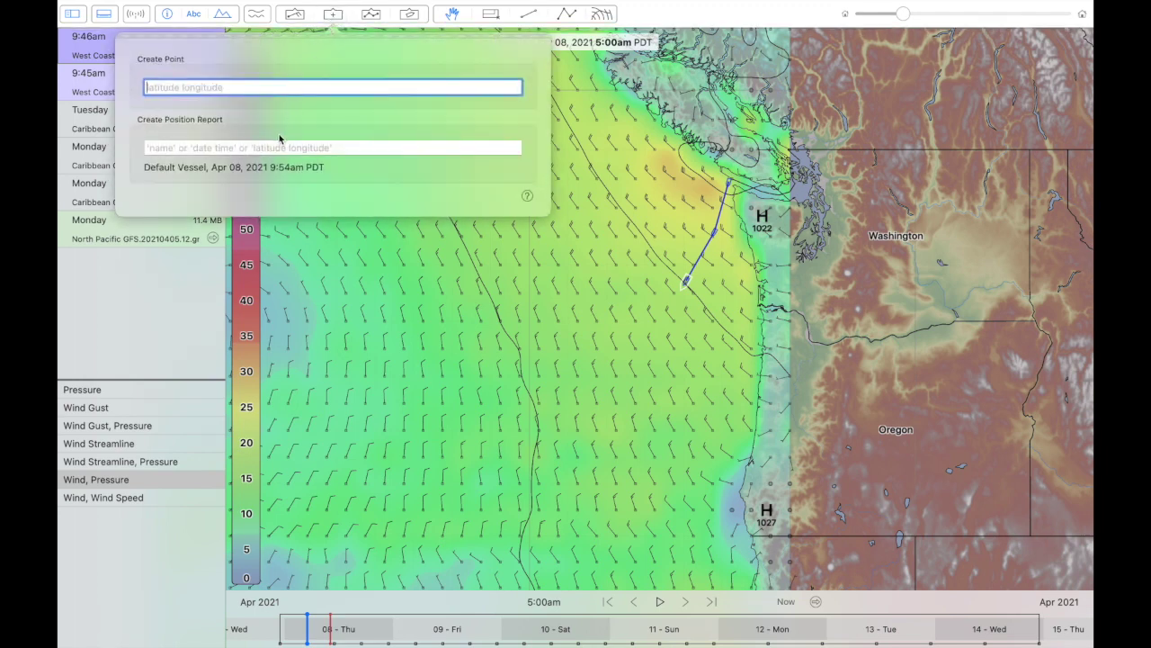
click(277, 146)
text(now)
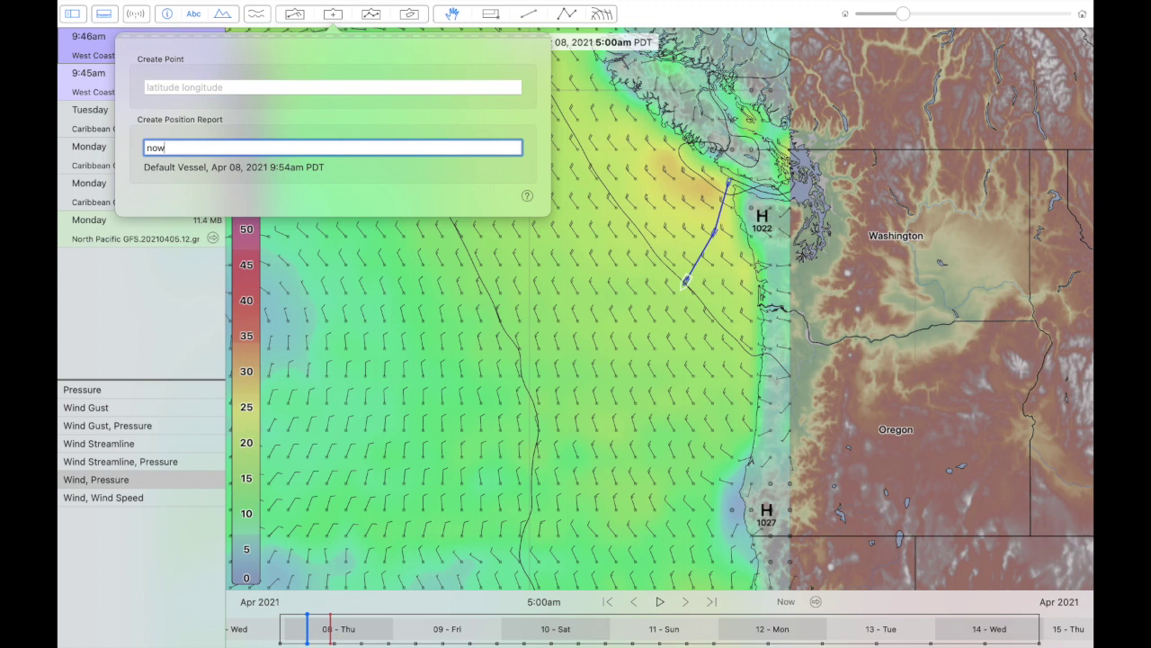
key(Return)
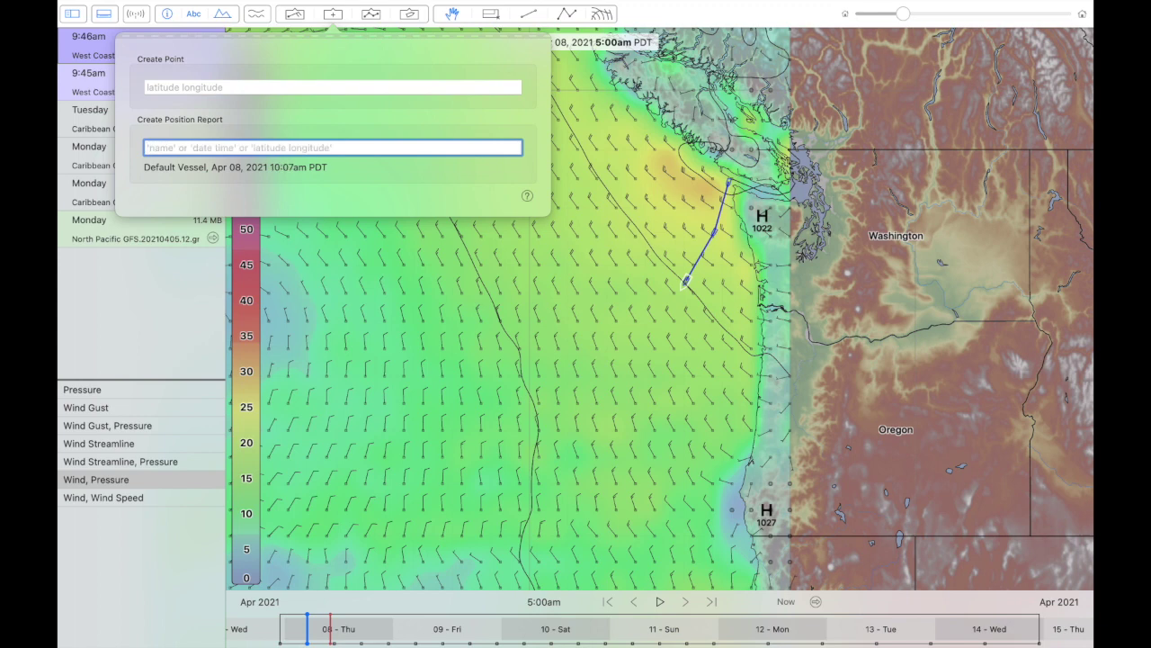
text(44)
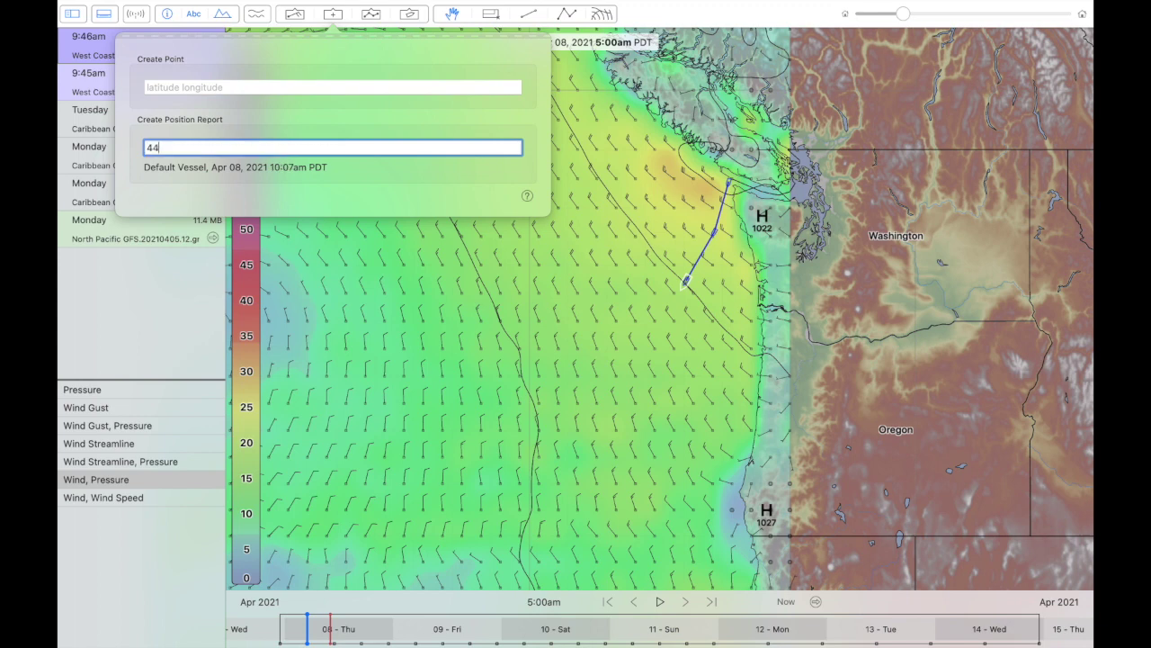
text( 35 126 56)
key(Return)
key(Escape)
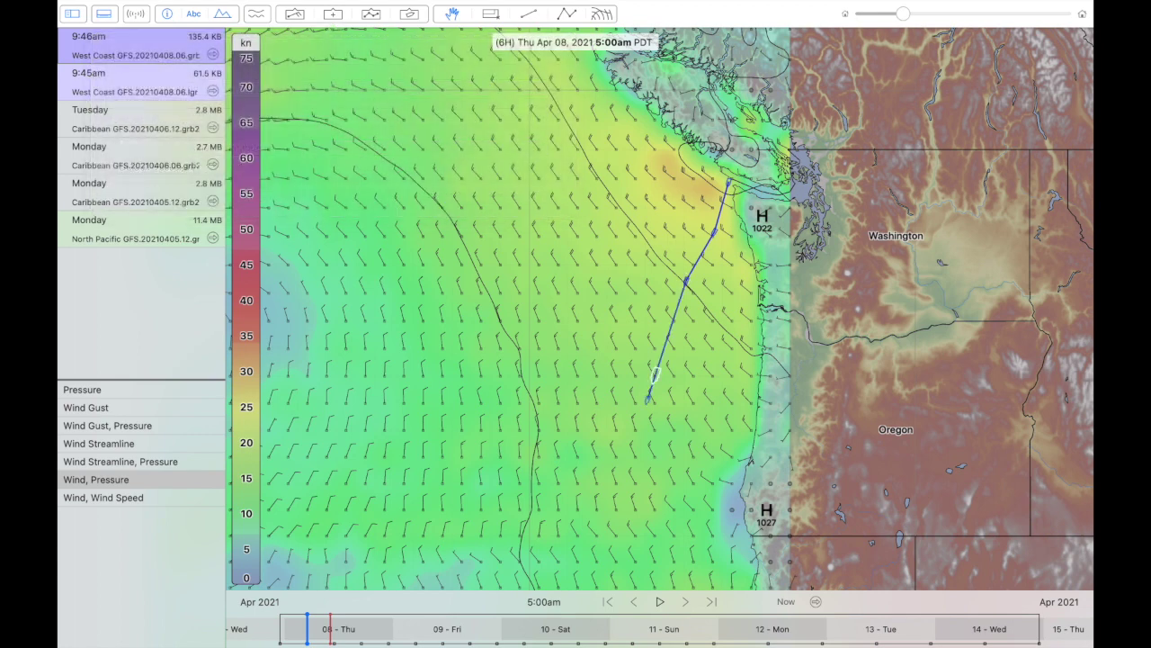
Advance the forecast to Thu Apr 08, 2021 11:00am and examine the wind field around the vessel's newest position.
key(space)
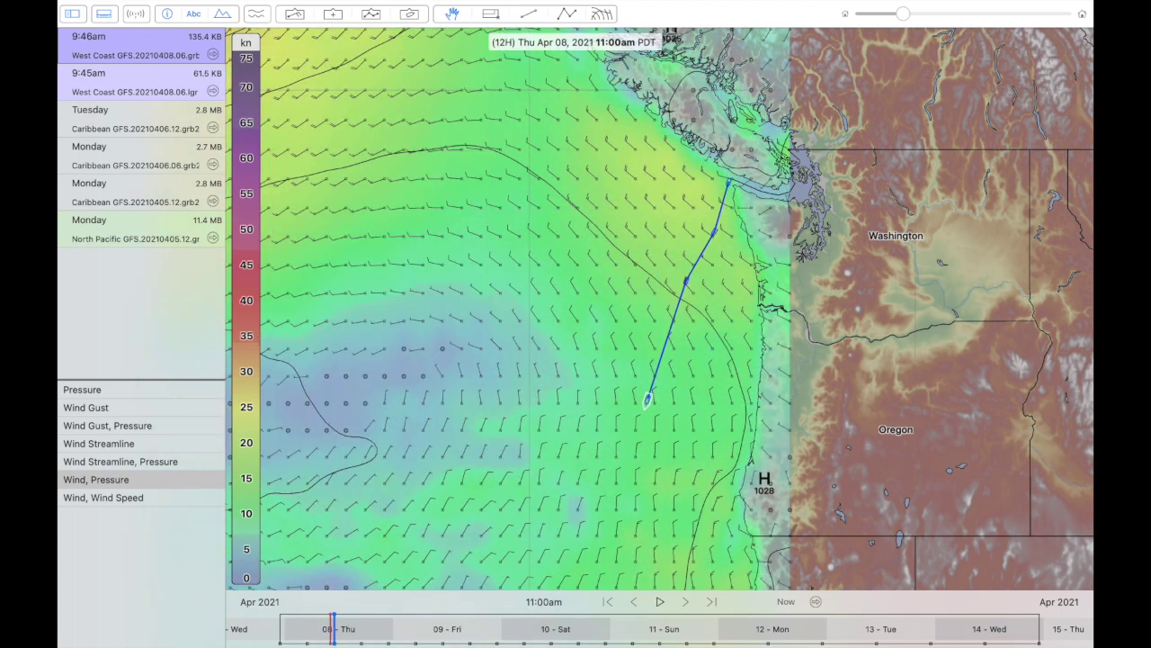
scroll(519, 214, down, 4)
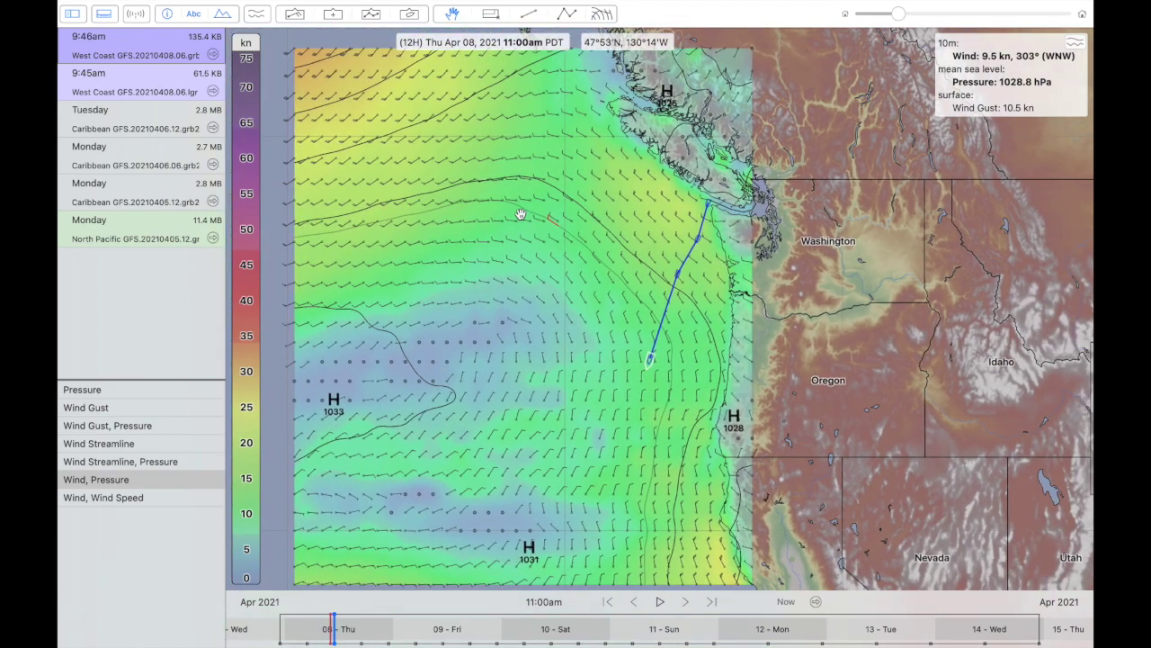
scroll(520, 214, up, 3)
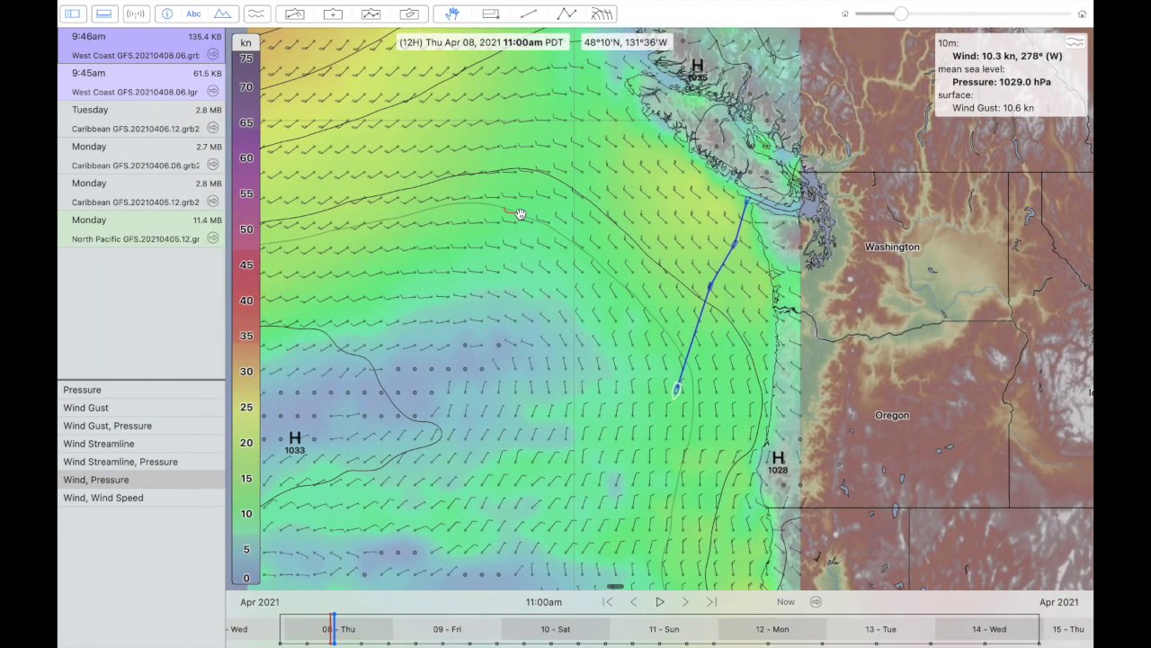
scroll(520, 214, right, 2)
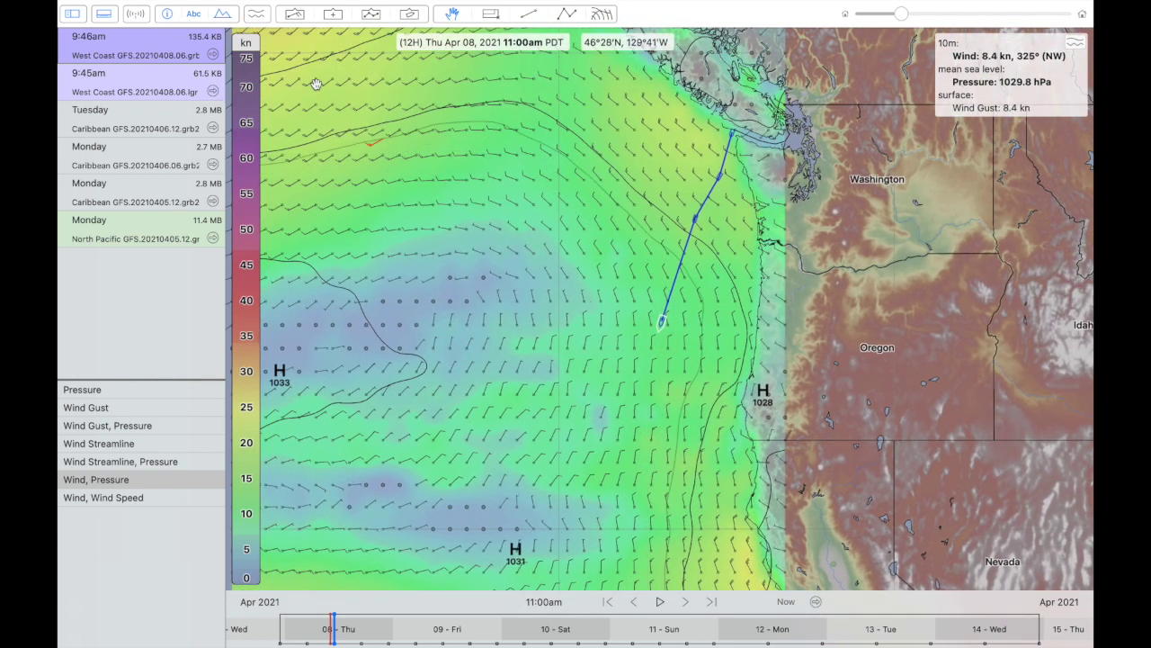
Open the GRIB Download Manager and compare the High speed internet method with Offshore Compact file via slow internet.
click(137, 14)
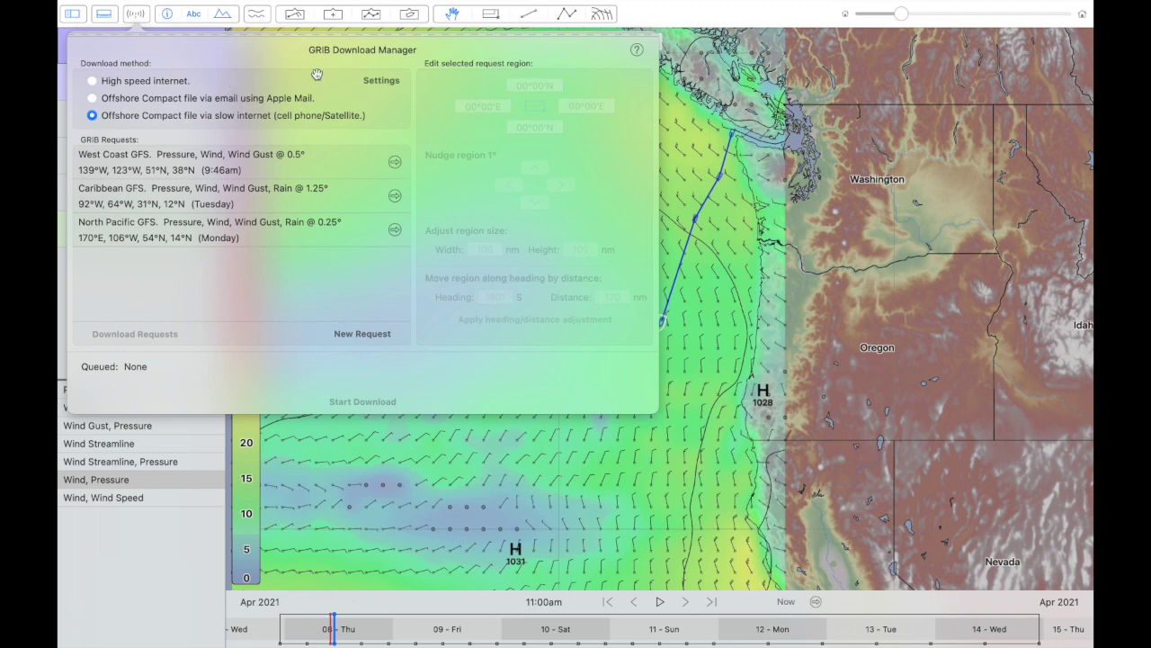
click(168, 82)
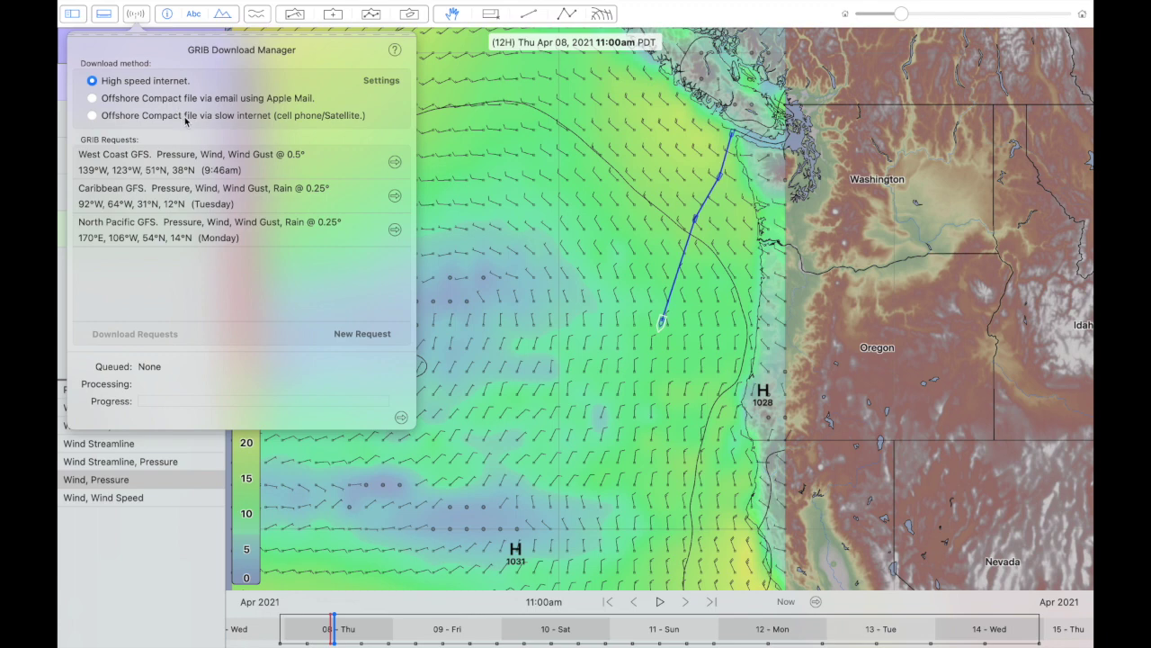
click(256, 115)
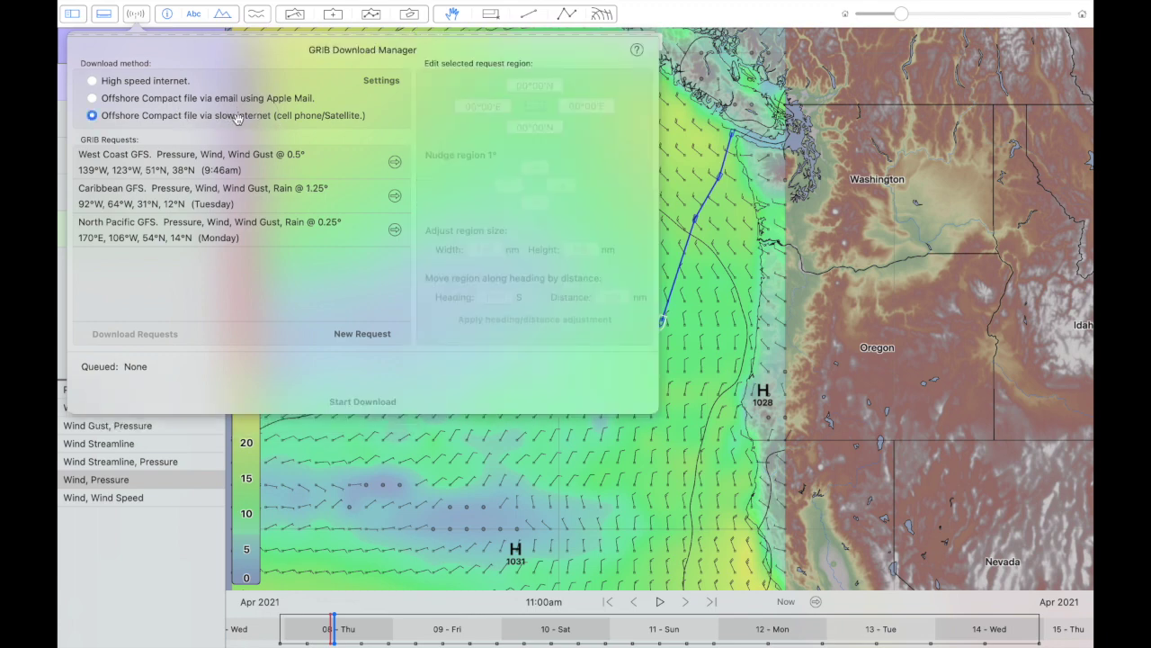
Open the satellite connection settings in the Download preferences and compare the Iridium GO!, Optimizer and Direct internet options, ending on Direct internet.
click(382, 81)
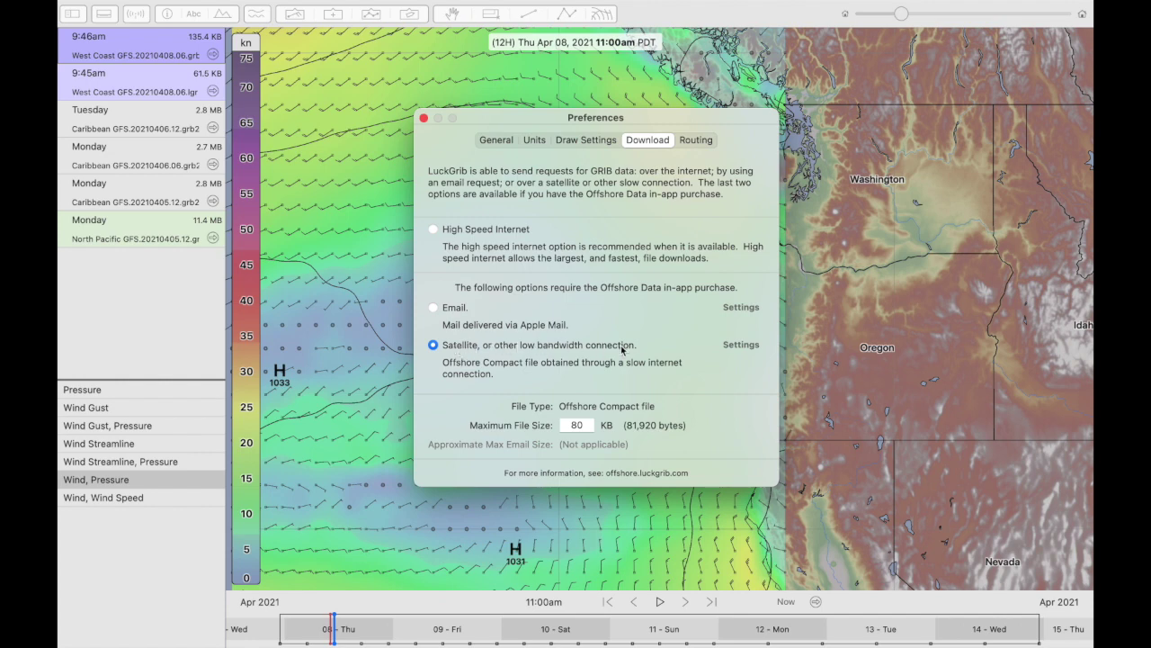
click(743, 346)
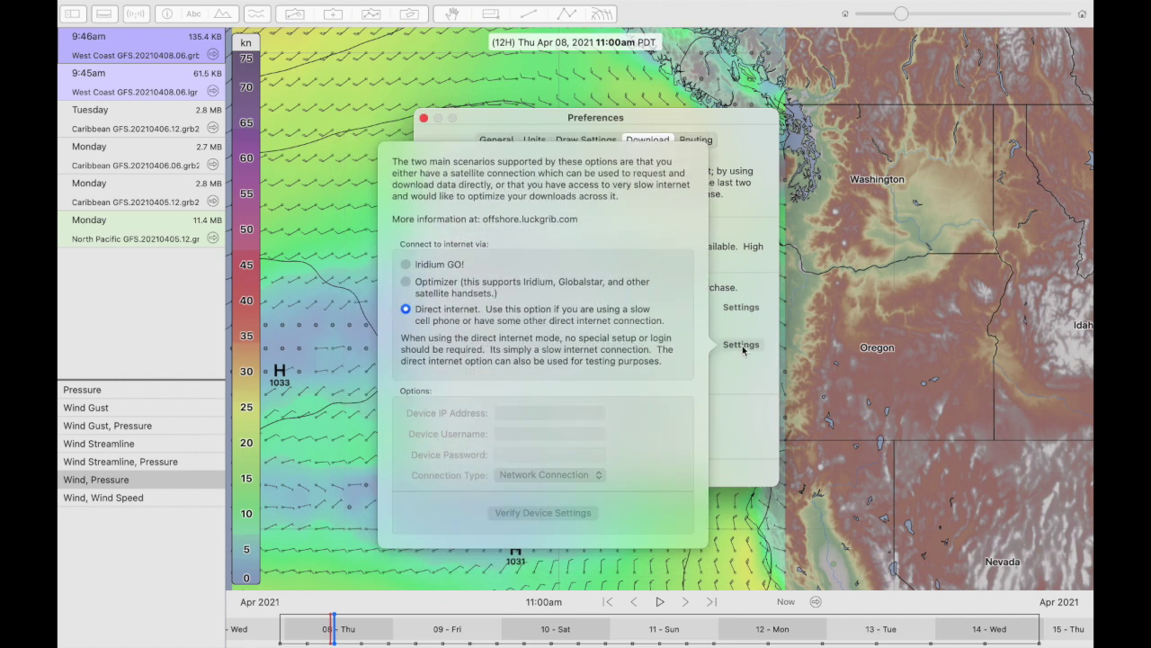
click(410, 266)
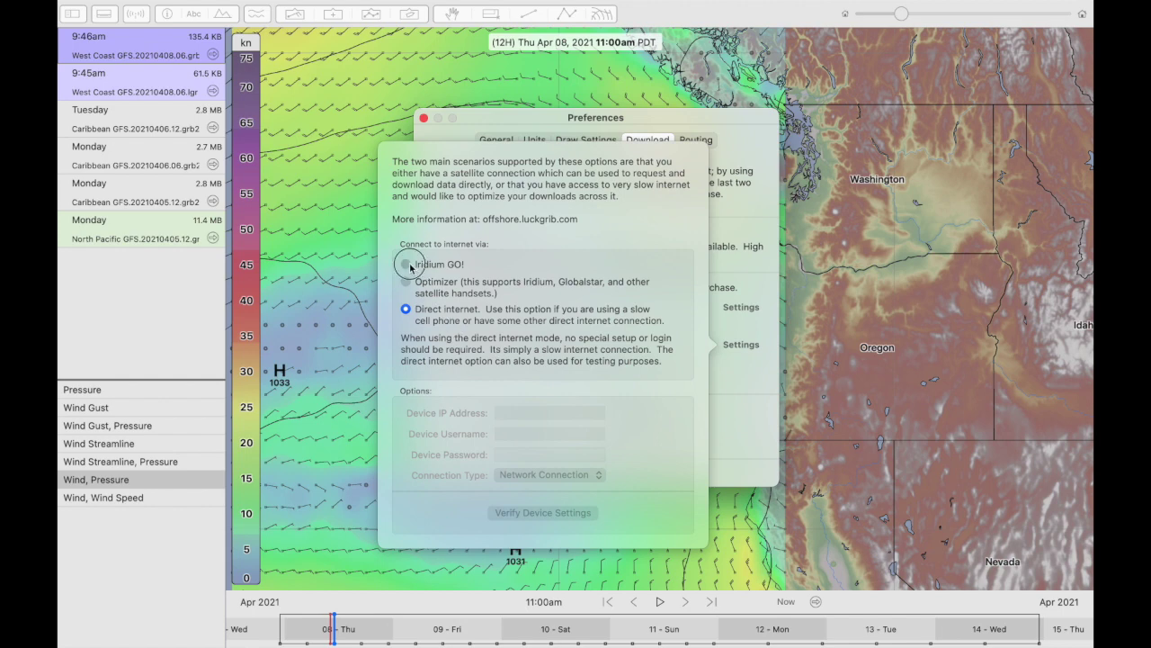
click(408, 283)
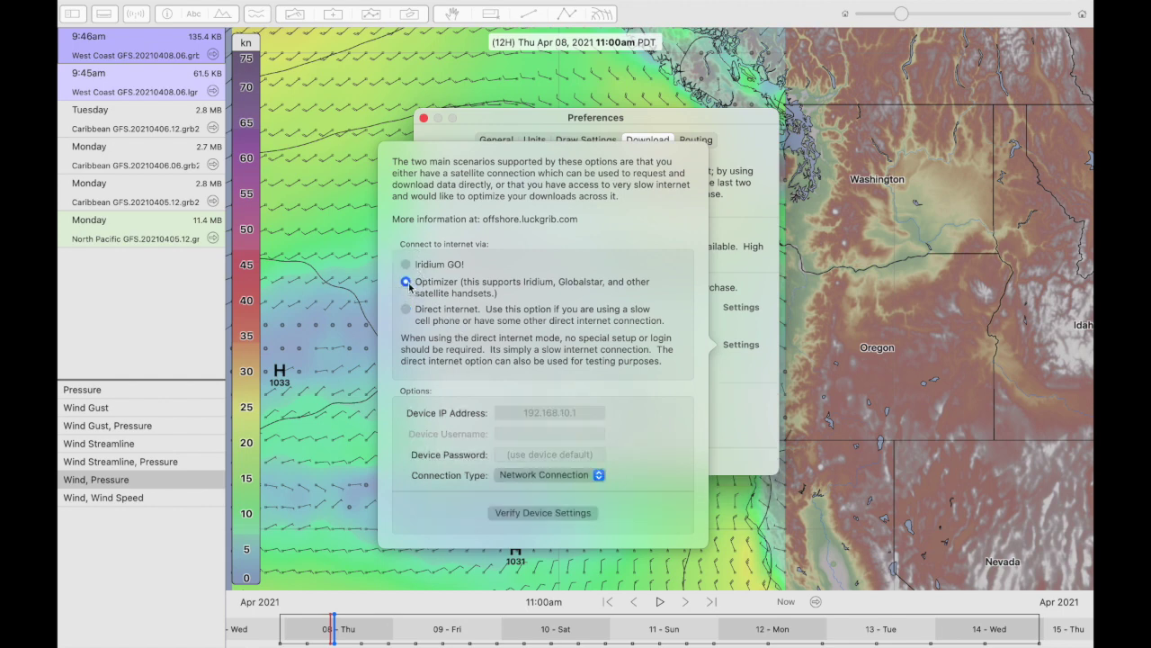
click(416, 313)
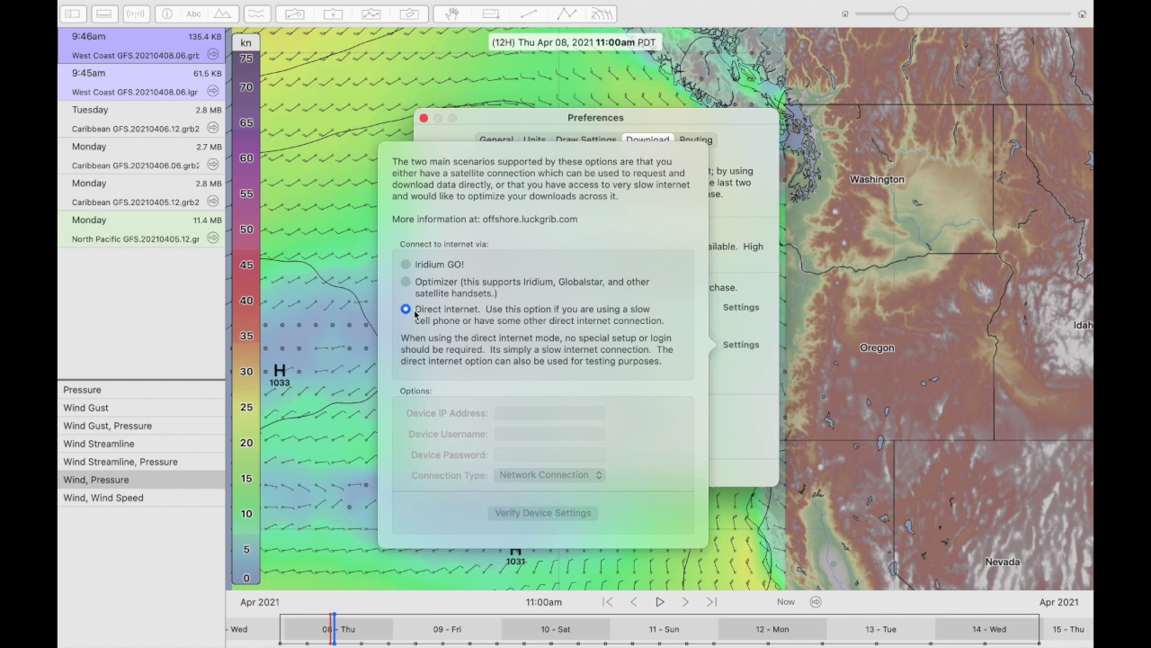
Select the Iridium GO! connection and review its device username, password and verification settings.
click(409, 268)
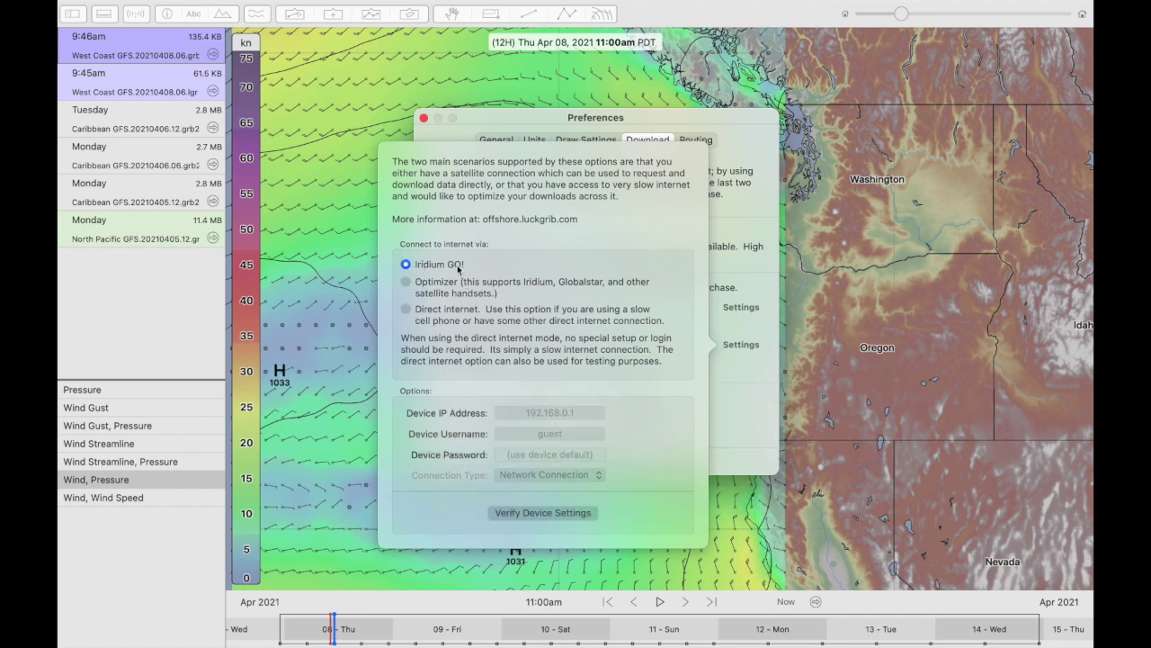
click(518, 438)
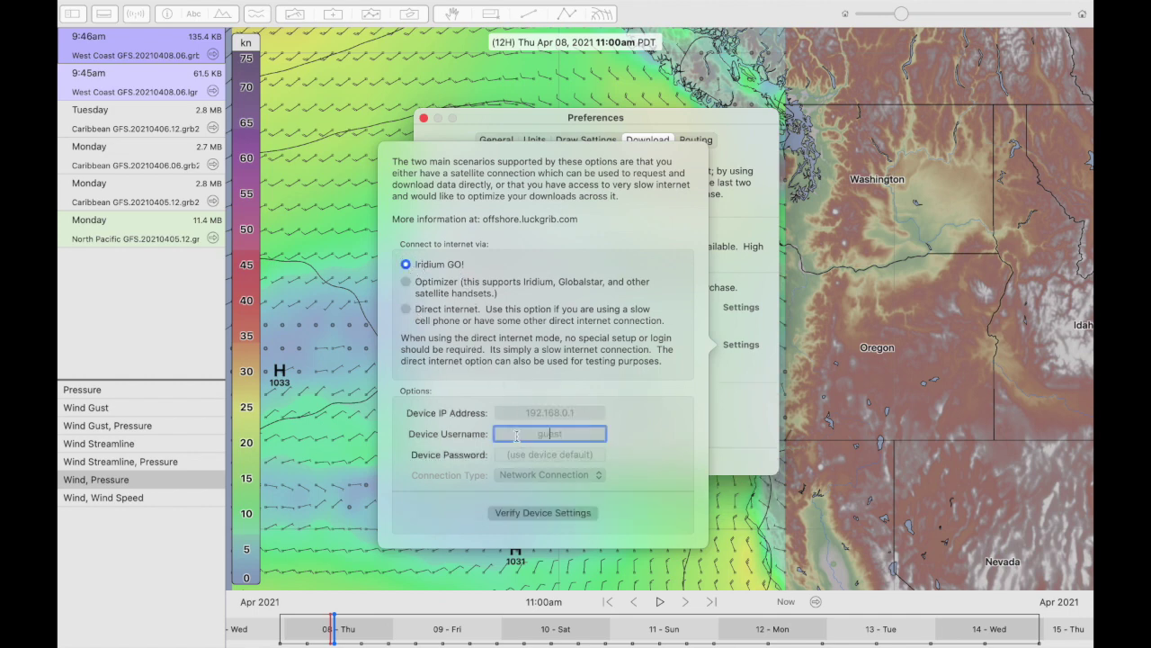
click(524, 457)
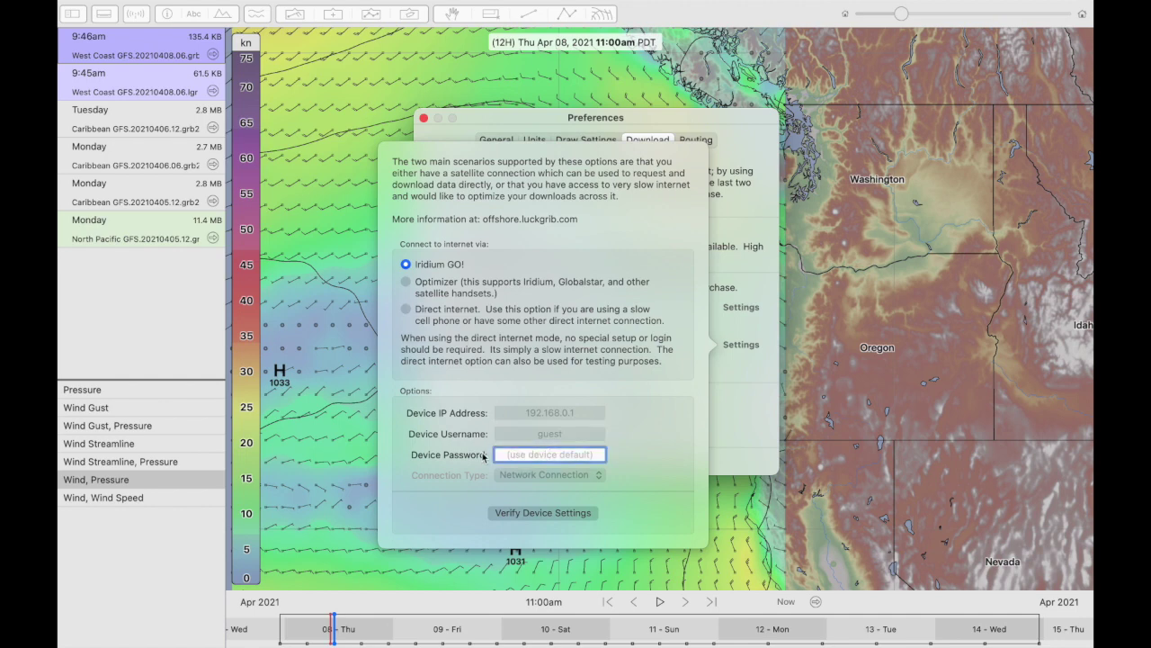
click(510, 433)
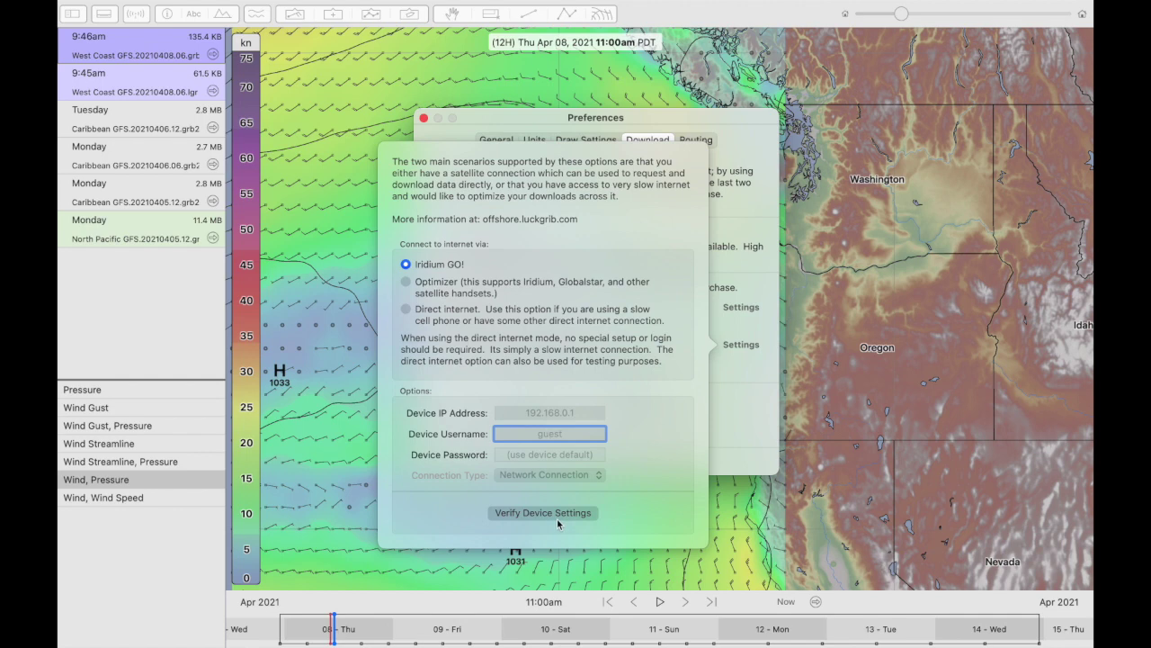
Look at the Optimizer connection options, return to Direct internet and close the satellite connection settings.
click(484, 295)
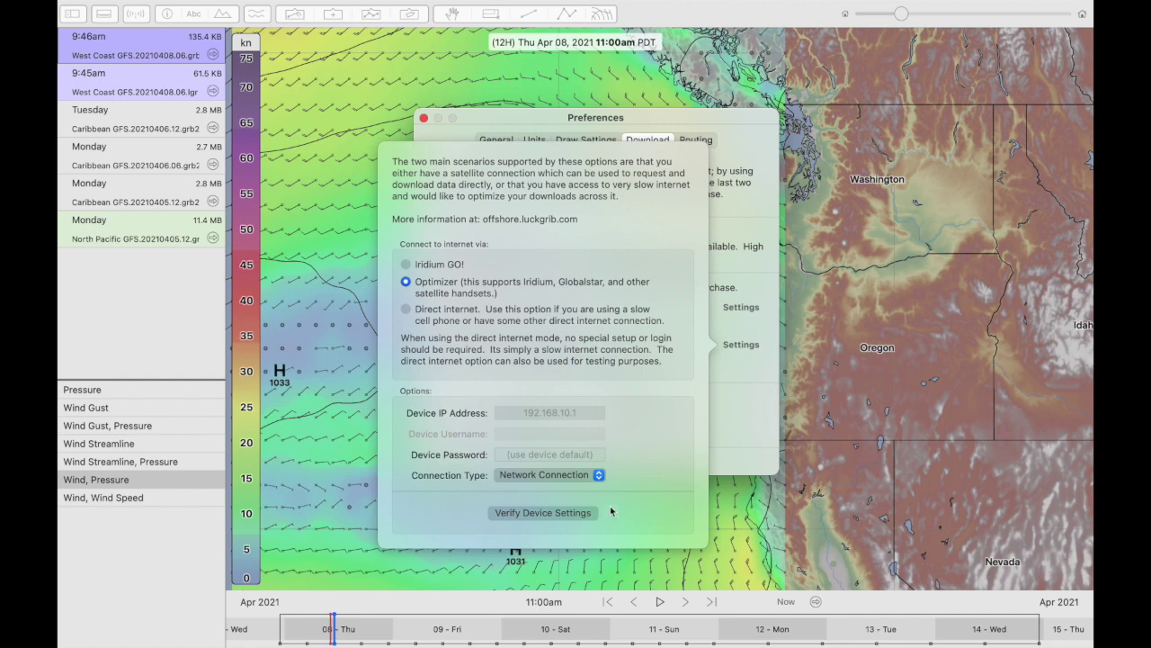
click(447, 315)
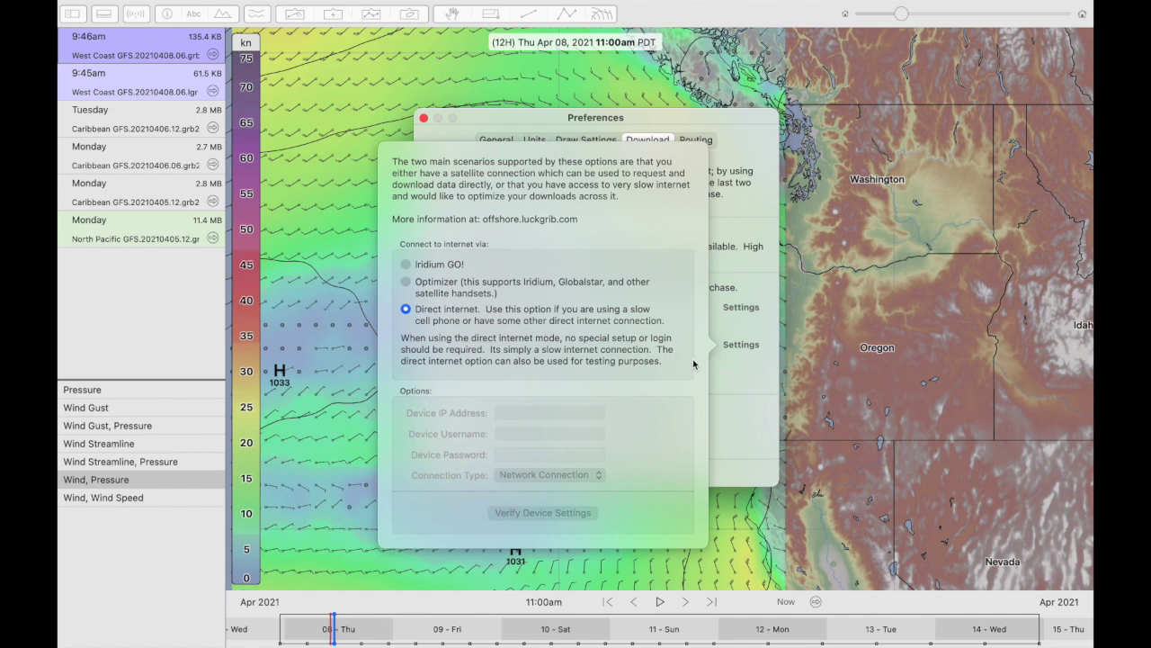
click(752, 397)
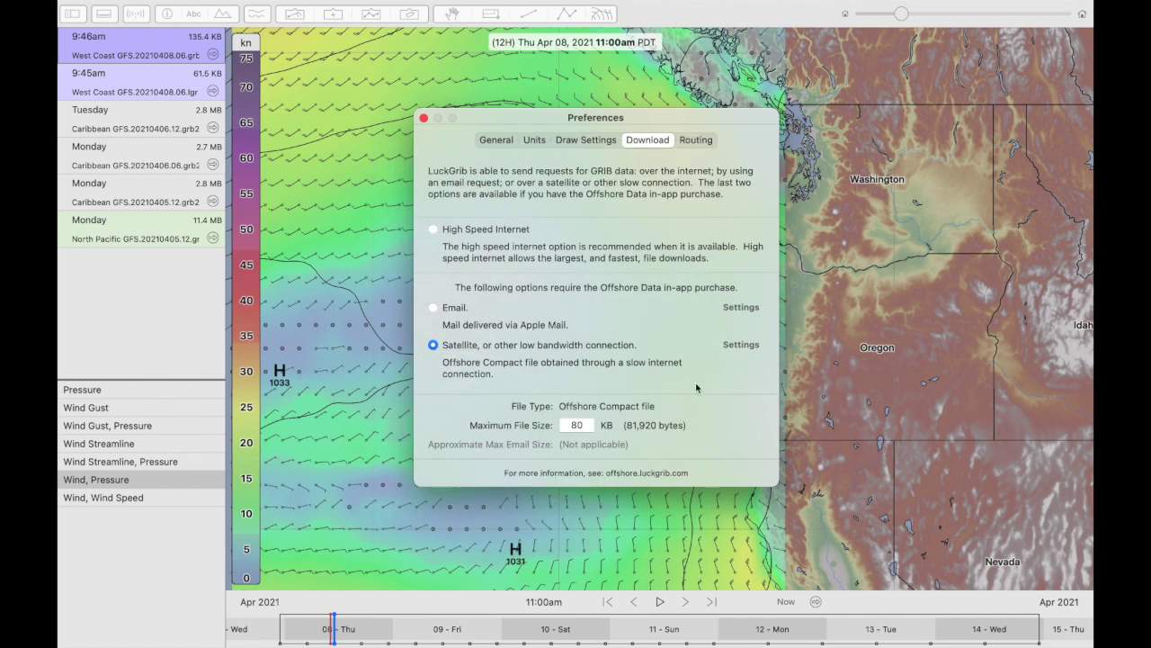
Try 40 KB as the maximum satellite download size, set it back to 80 KB and close the preferences.
double_click(575, 425)
text(40)
key(BackSpace)
key(BackSpace)
text(80)
key(Return)
click(423, 120)
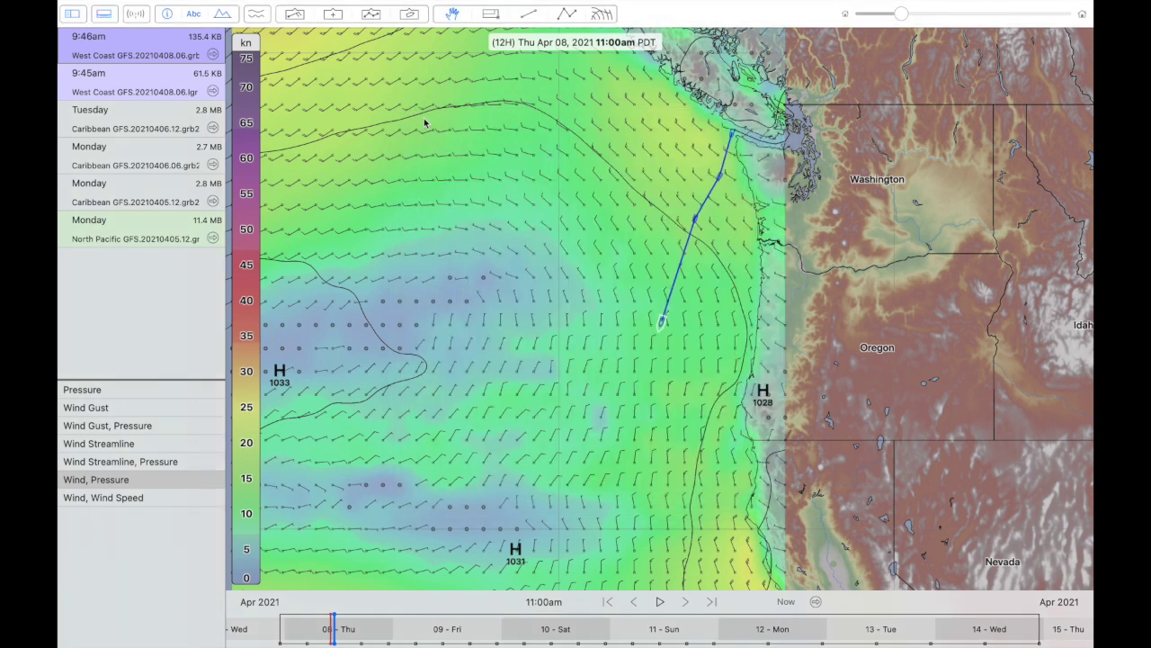
Open the GRIB Download Manager and select the West Coast GFS request to display its full region on the map.
click(137, 15)
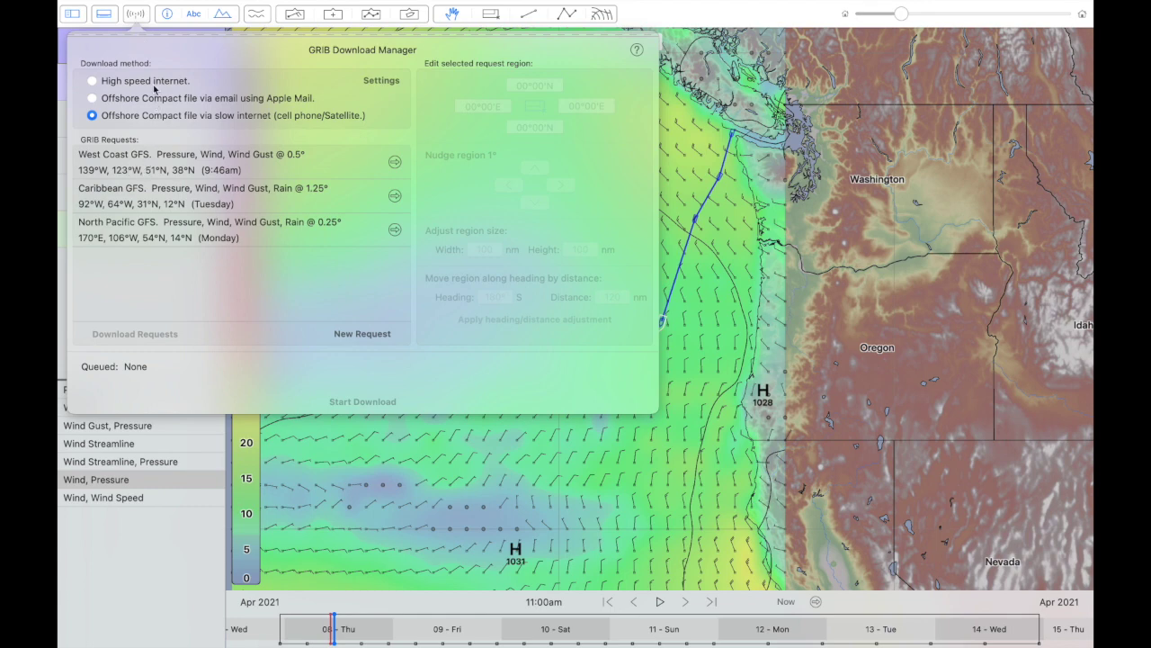
click(162, 158)
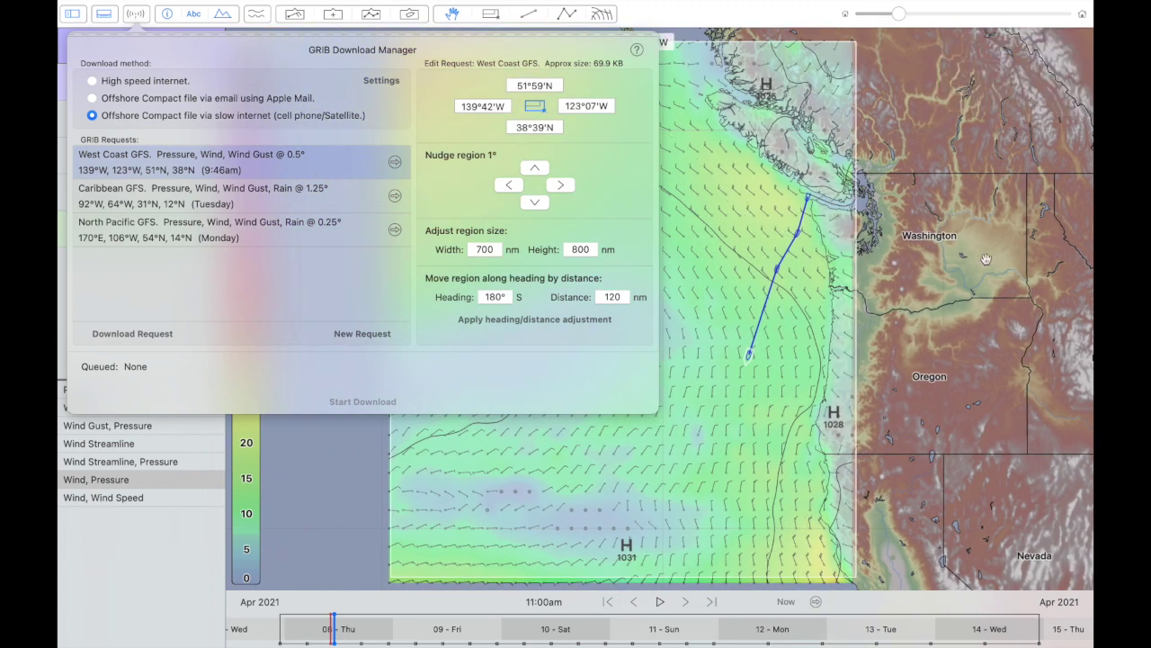
scroll(986, 259, left, 2)
scroll(986, 259, left, 3)
scroll(986, 259, down, 2)
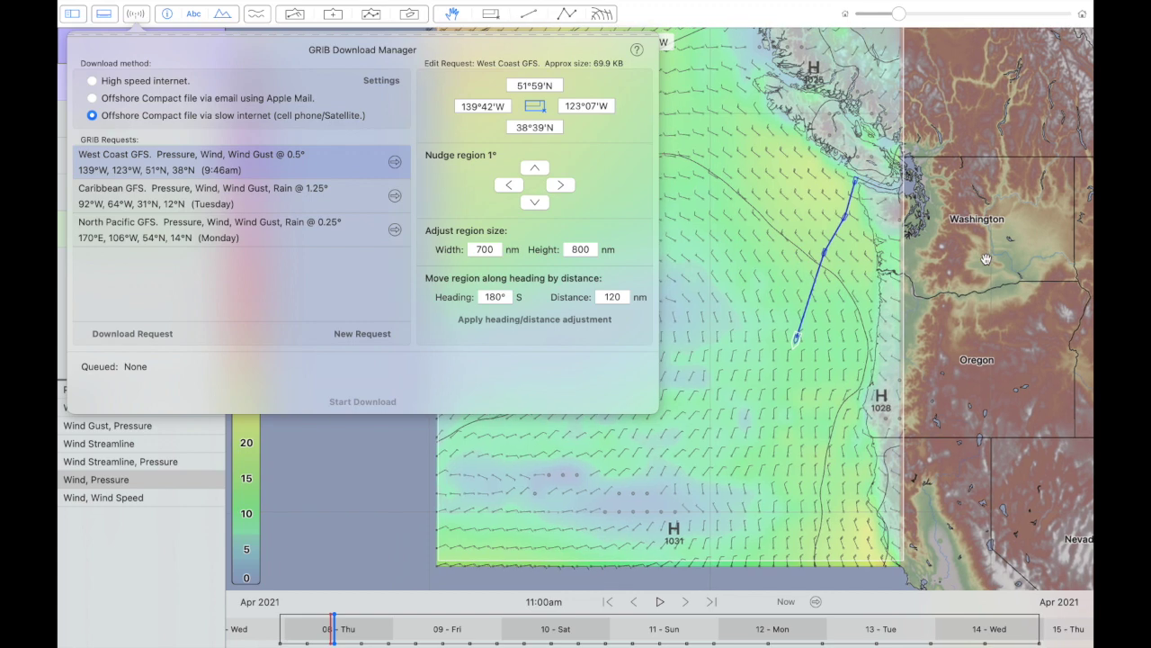
scroll(986, 259, down, 5)
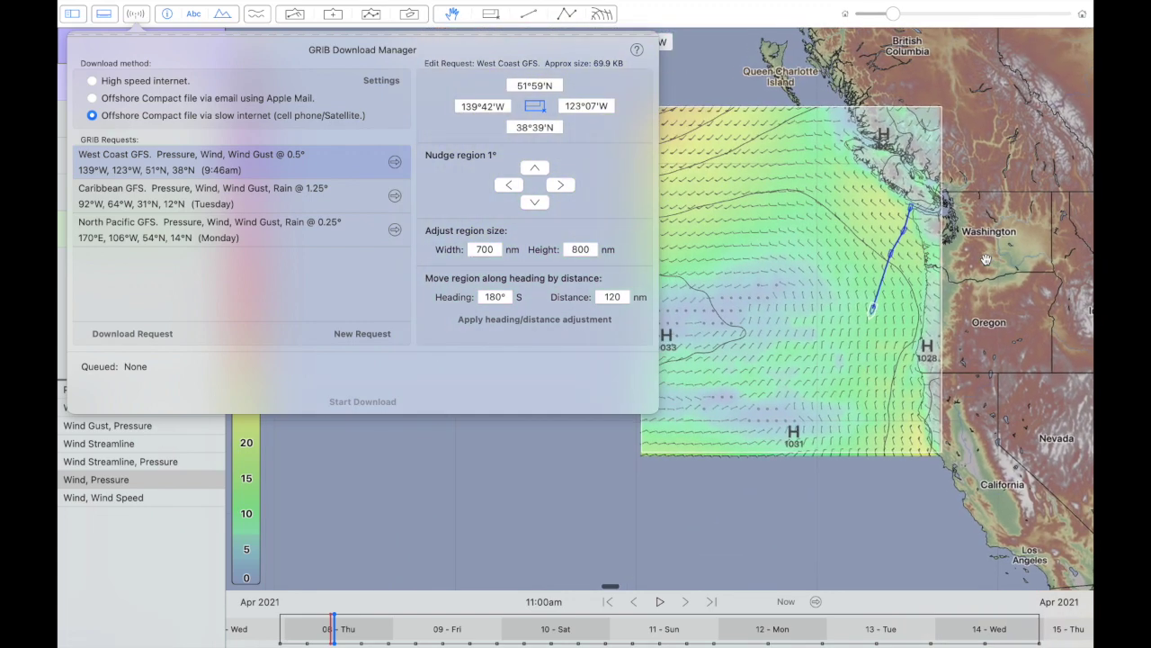
scroll(986, 259, down, 2)
scroll(986, 259, left, 1)
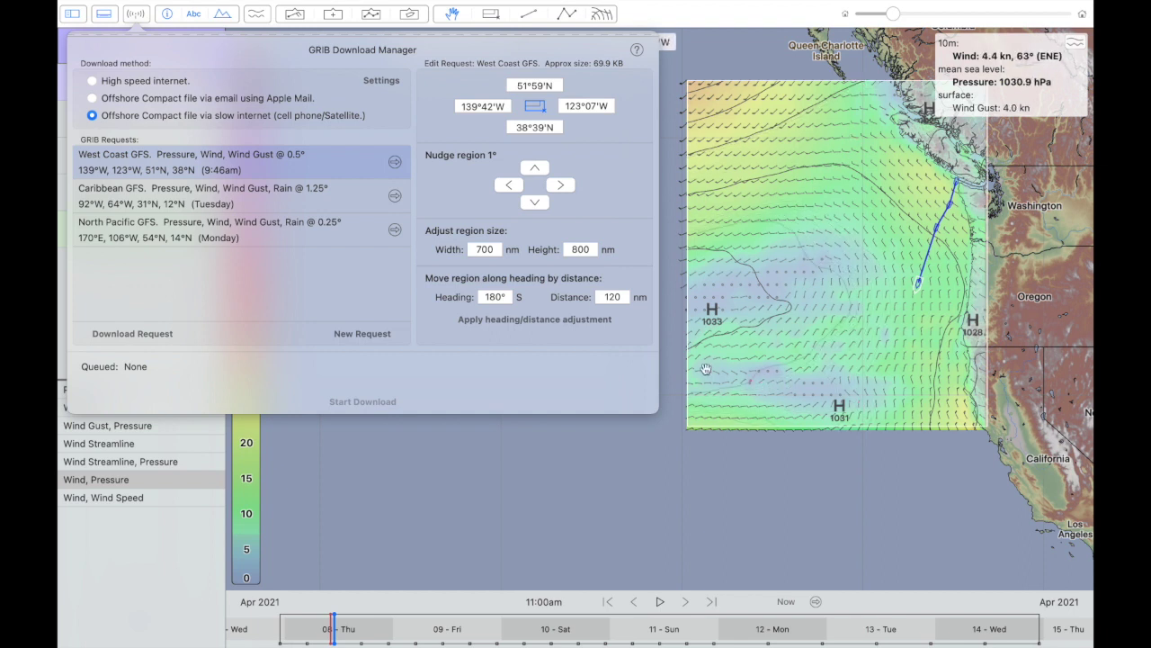
Try nudging the West Coast GFS region by 1° steps in all four directions, ending 3° further south.
click(534, 203)
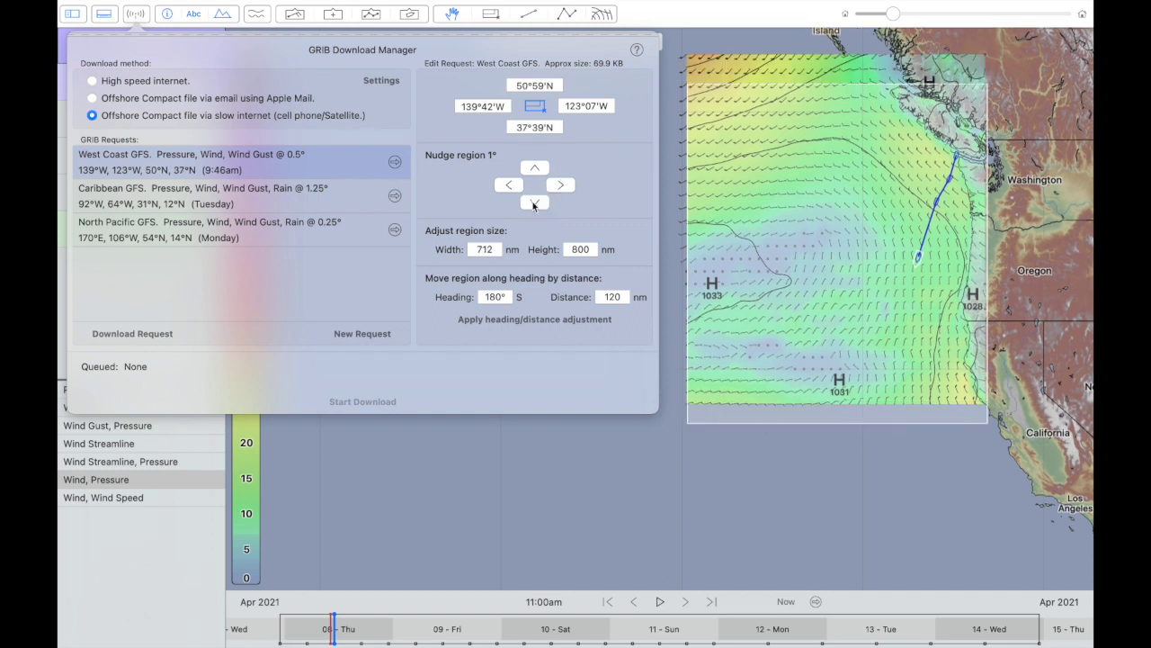
click(534, 203)
click(509, 186)
click(551, 186)
click(534, 169)
click(536, 203)
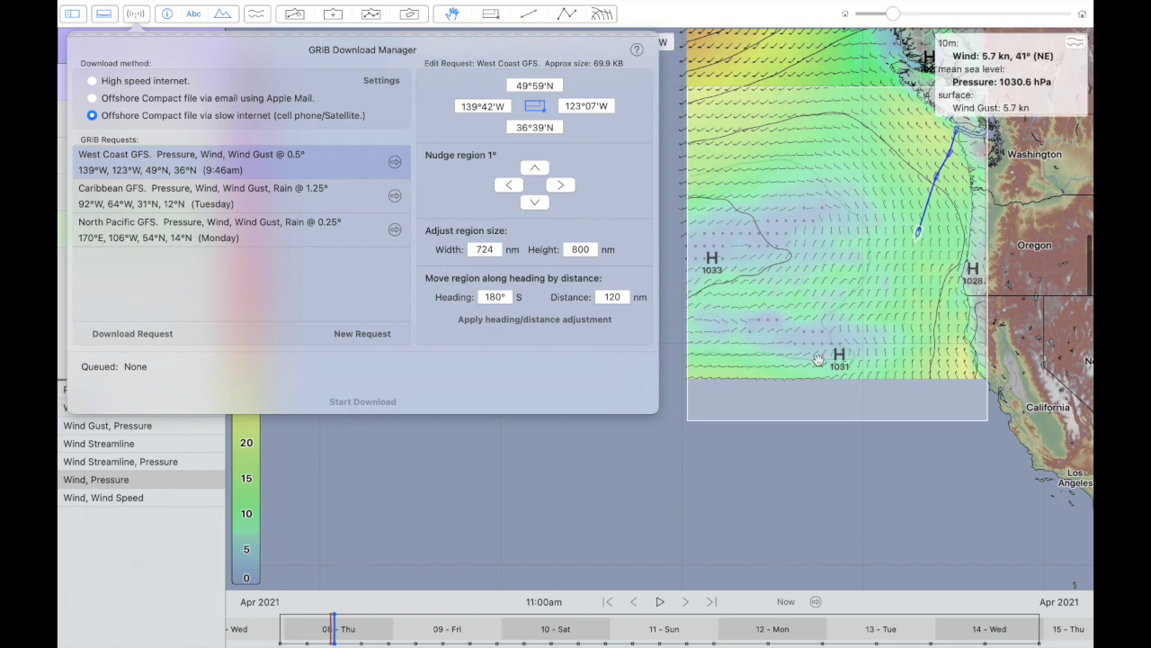
scroll(818, 361, up, 4)
scroll(818, 361, up, 1)
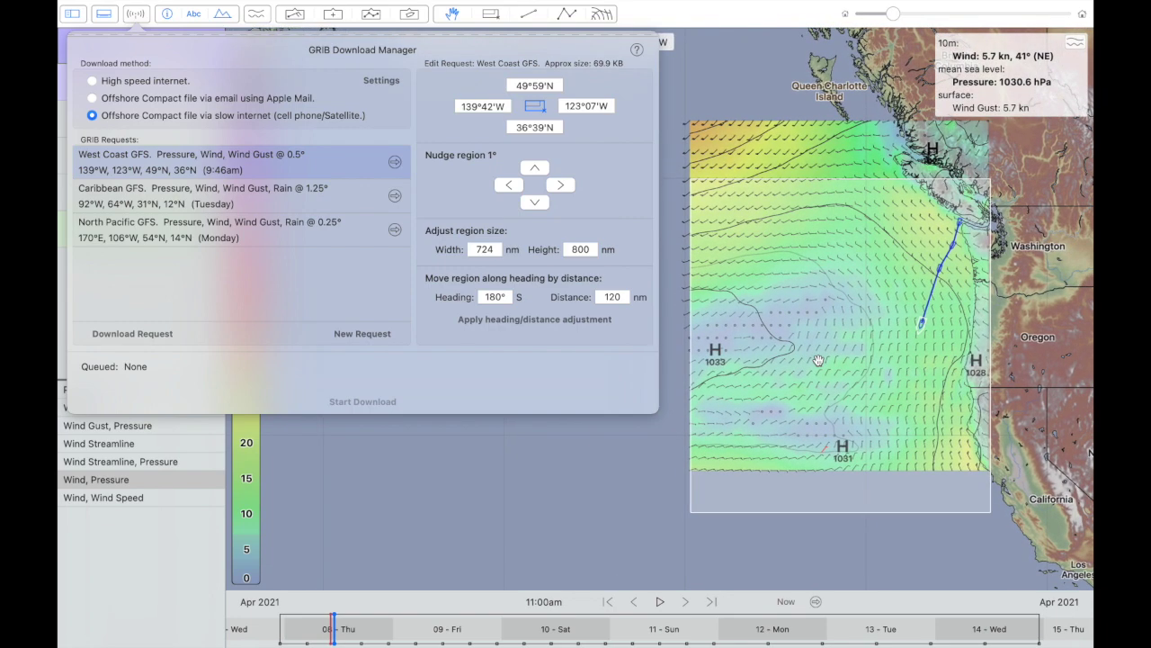
click(534, 202)
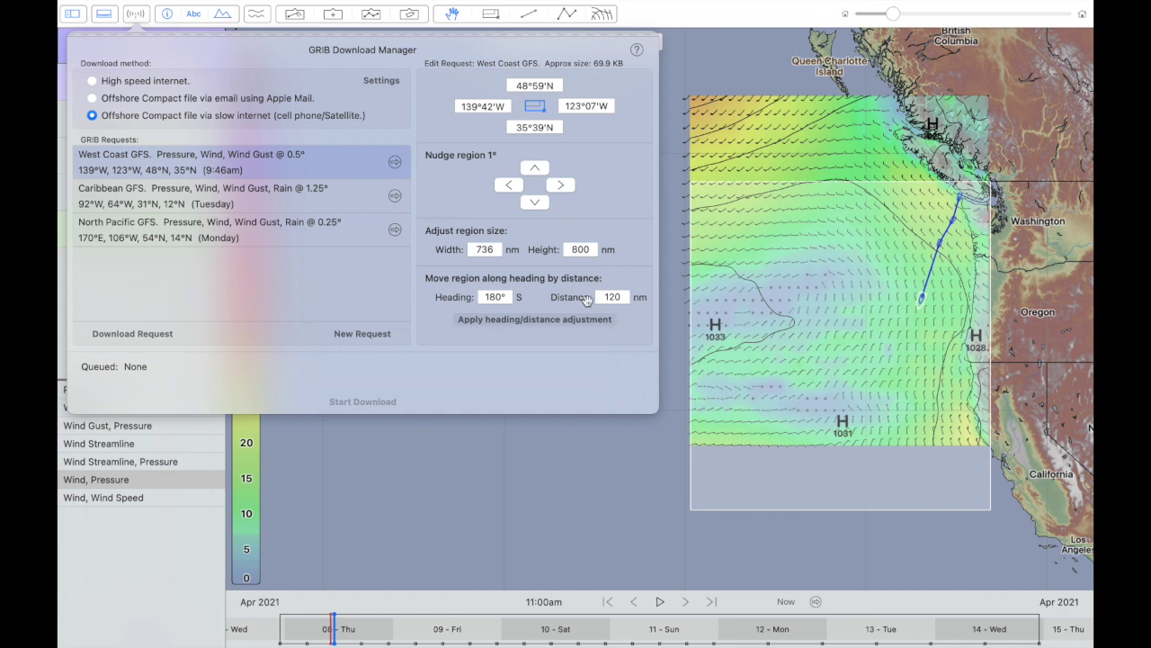
Nudge the West Coast GFS region 3° back north.
click(534, 169)
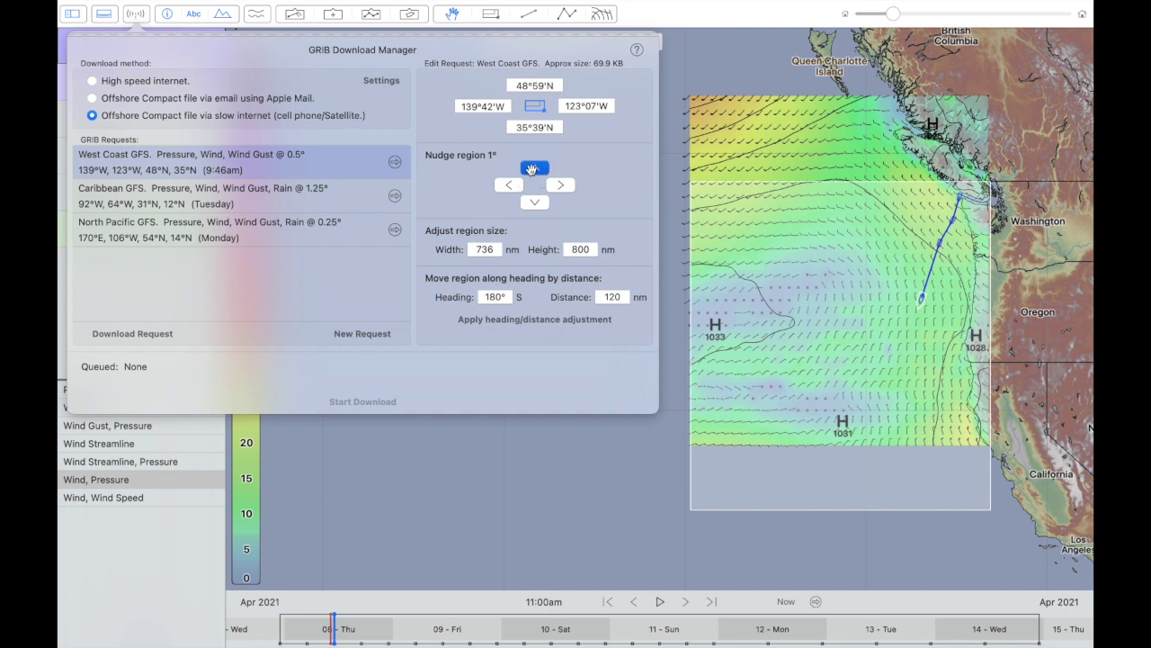
click(534, 169)
click(534, 171)
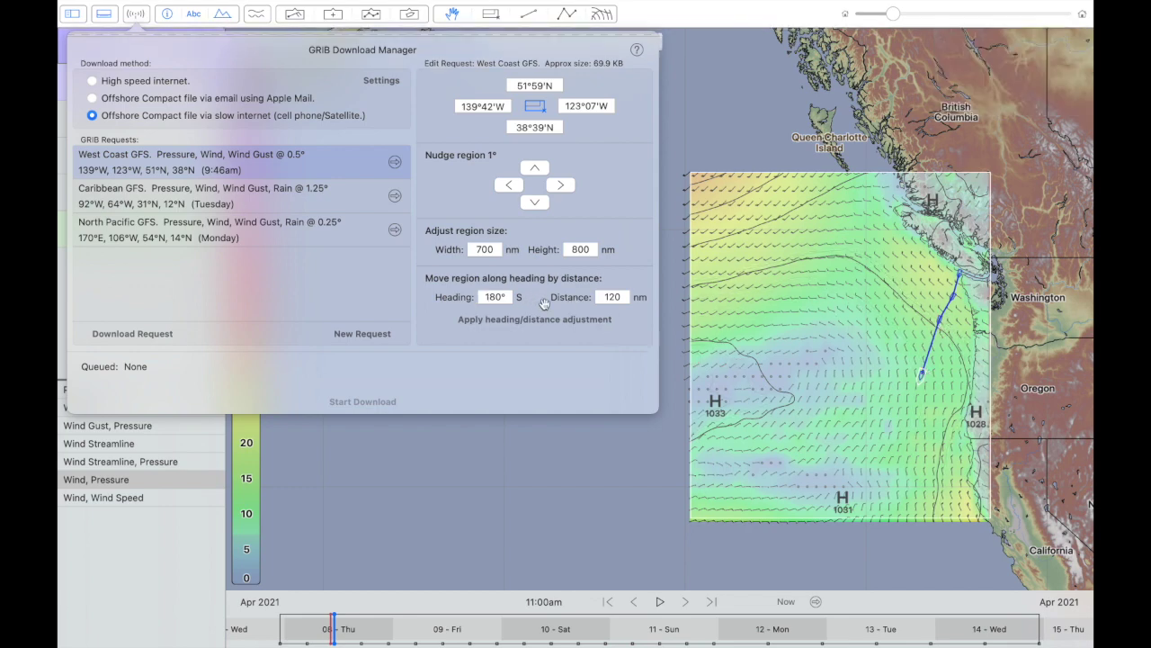
Set the heading to 203° and move the West Coast GFS region 120 nm along it.
click(483, 298)
text(203)
key(Tab)
click(527, 320)
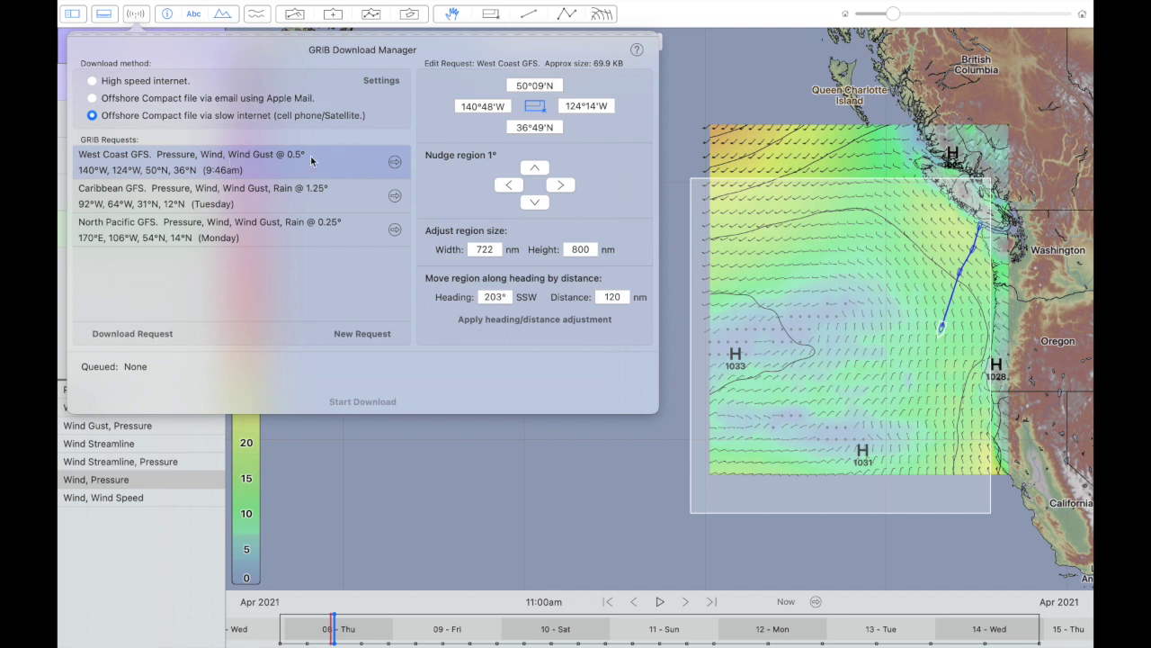
Queue the West Coast GFS request, glance at the Caribbean GFS request and start downloading the queue.
click(131, 334)
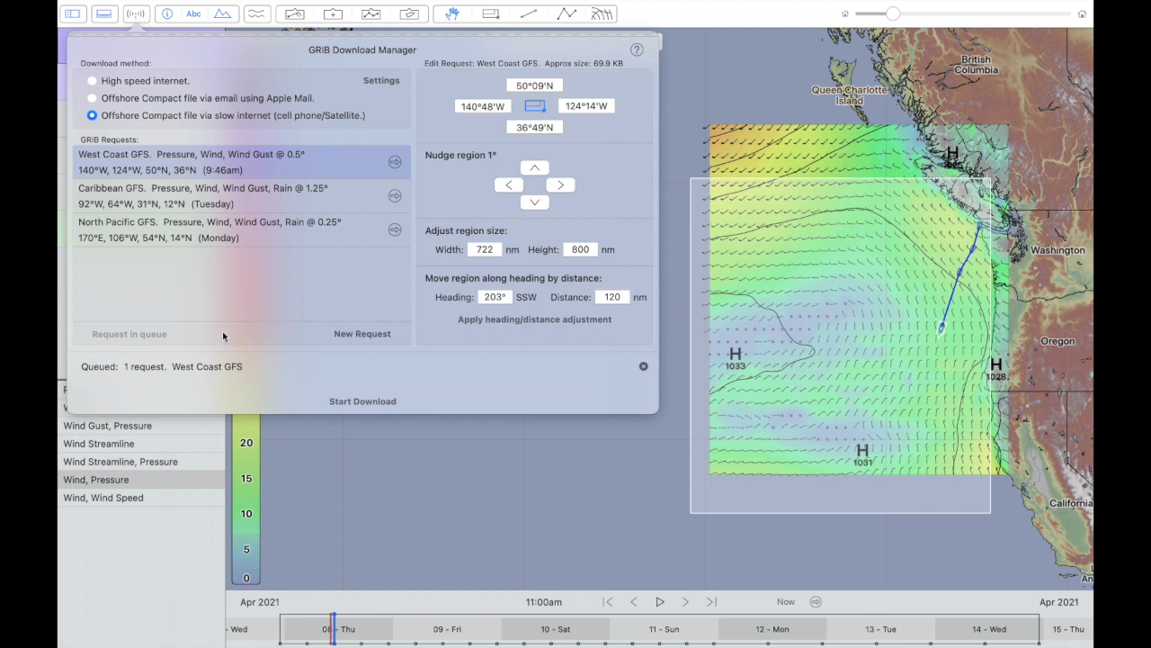
click(199, 197)
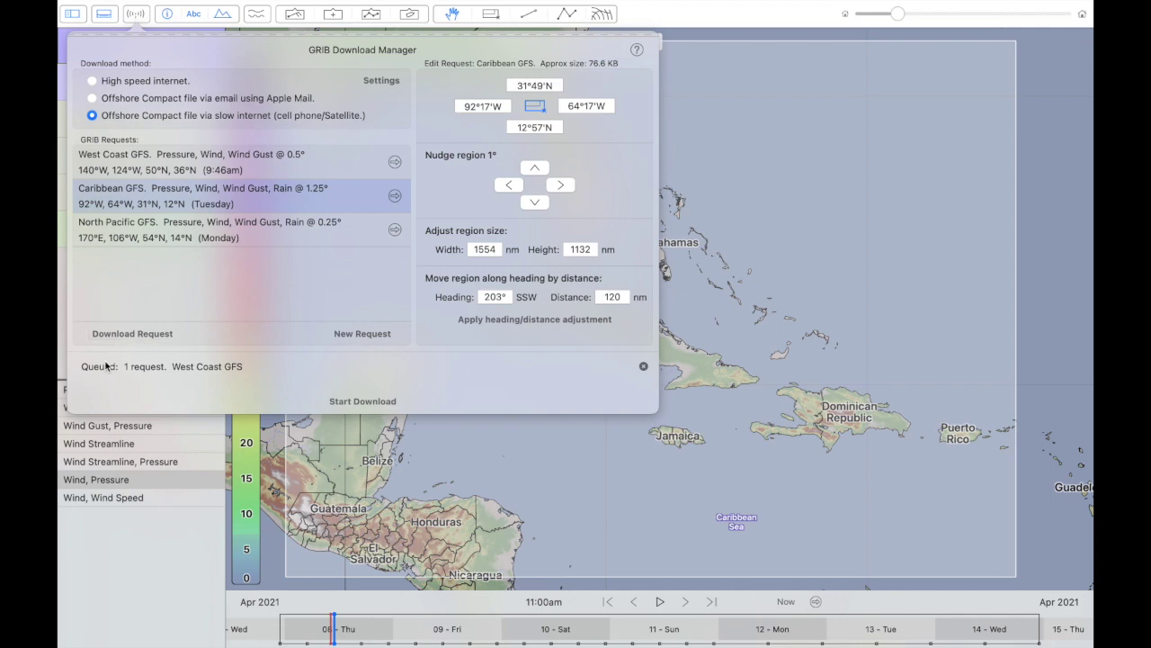
click(133, 164)
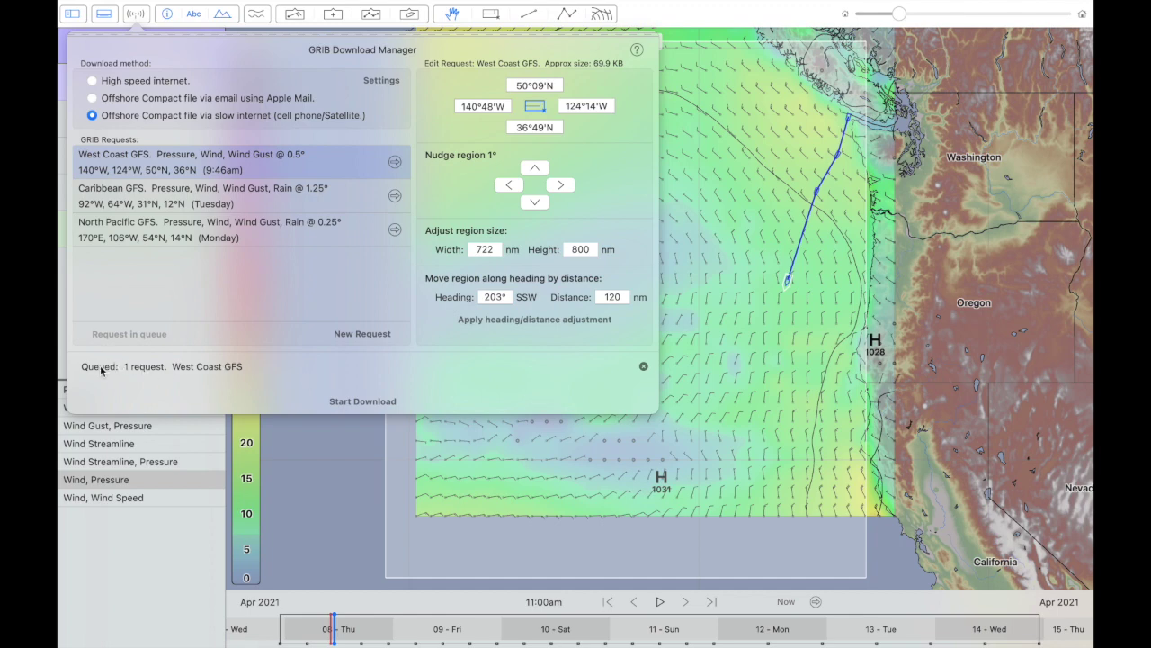
click(354, 402)
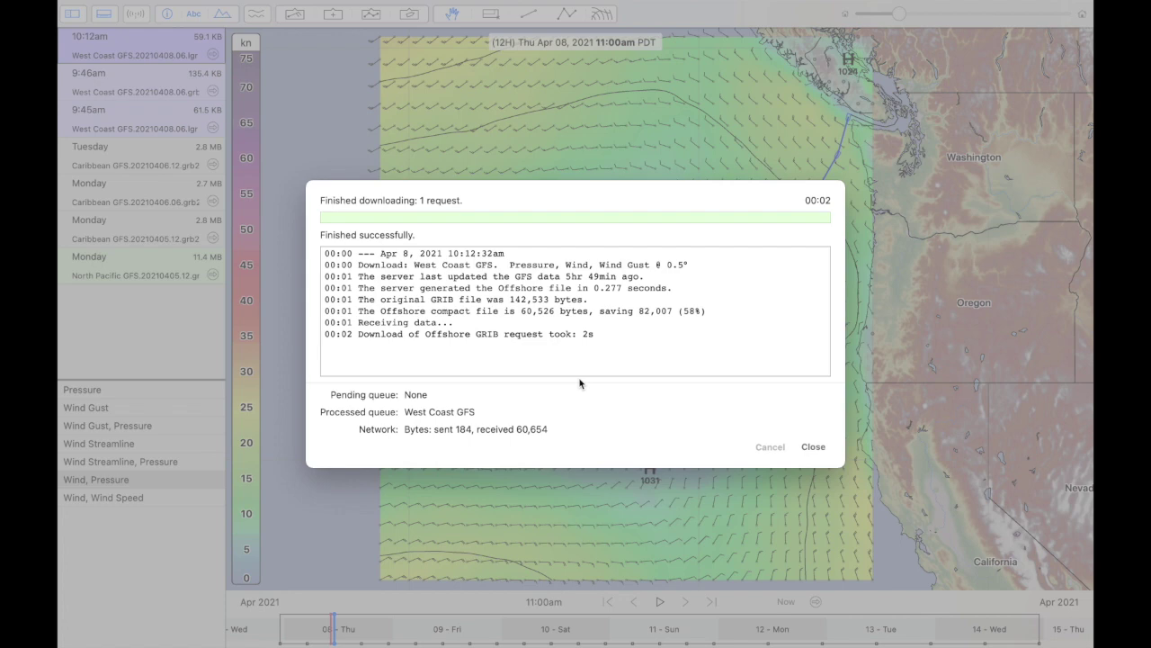
Close the download report and examine the new West Coast forecast around the vessel's track.
click(814, 447)
scroll(795, 361, right, 5)
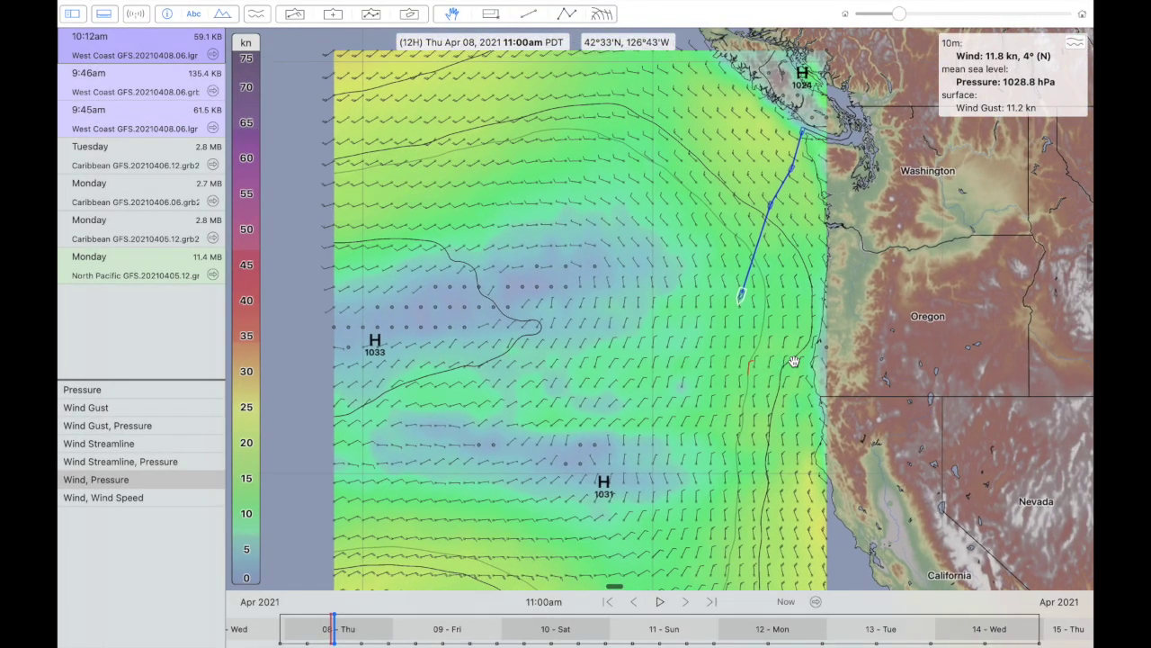
scroll(795, 361, right, 2)
scroll(794, 361, down, 2)
scroll(794, 360, down, 3)
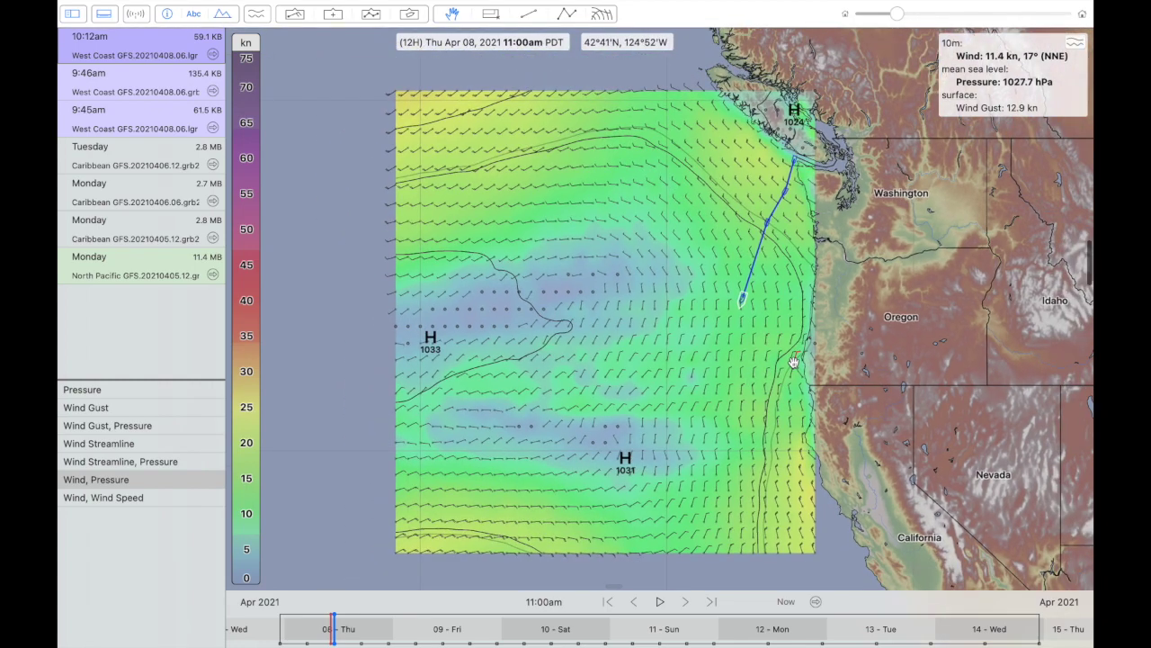
scroll(793, 362, right, 3)
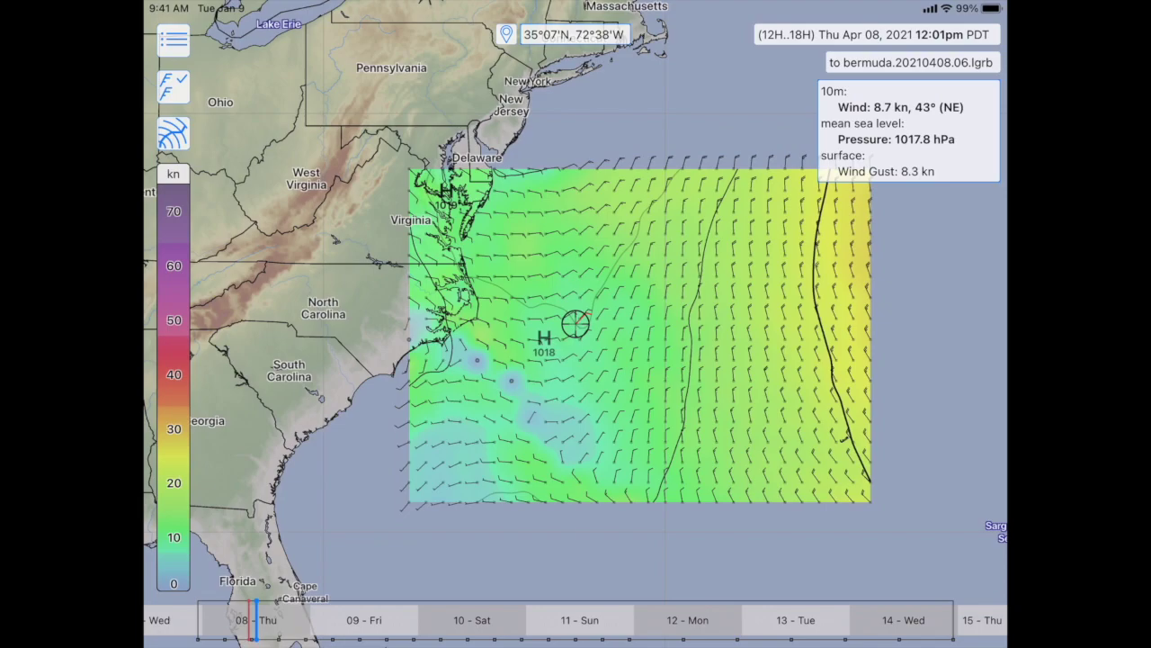
Switch to LuckGrib on the iPad, view the "to bermuda" forecast and check the weather file list.
scroll(576, 324, right, 3)
drag(575, 324, 642, 352)
scroll(575, 324, up, 5)
scroll(576, 324, down, 3)
scroll(576, 324, down, 2)
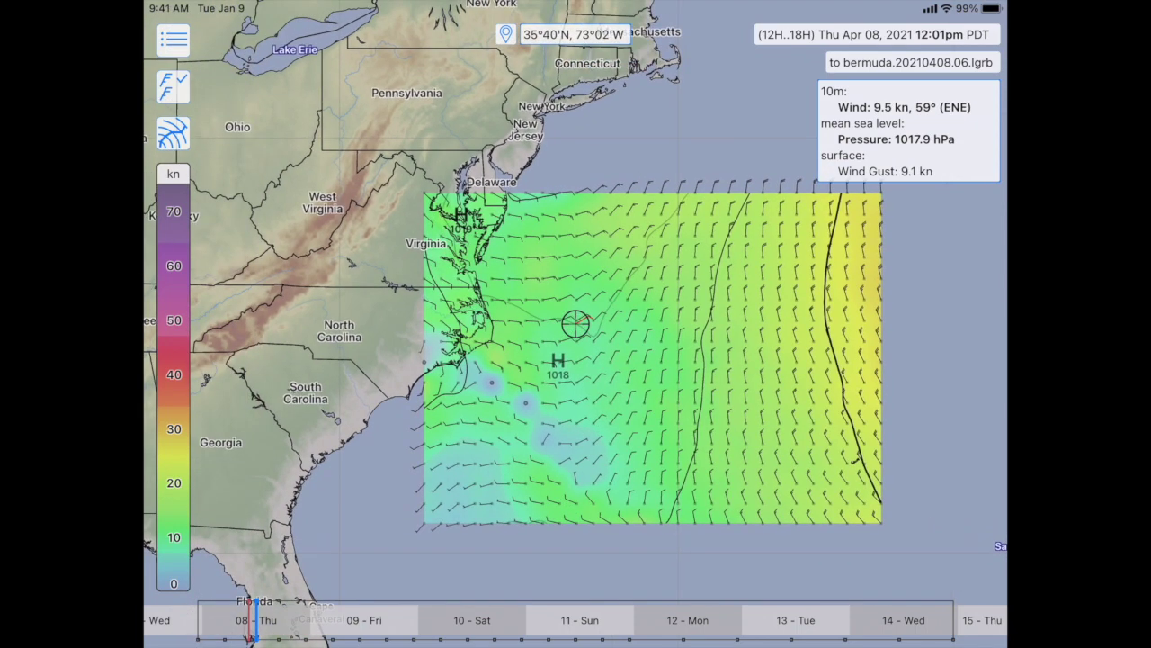
click(174, 40)
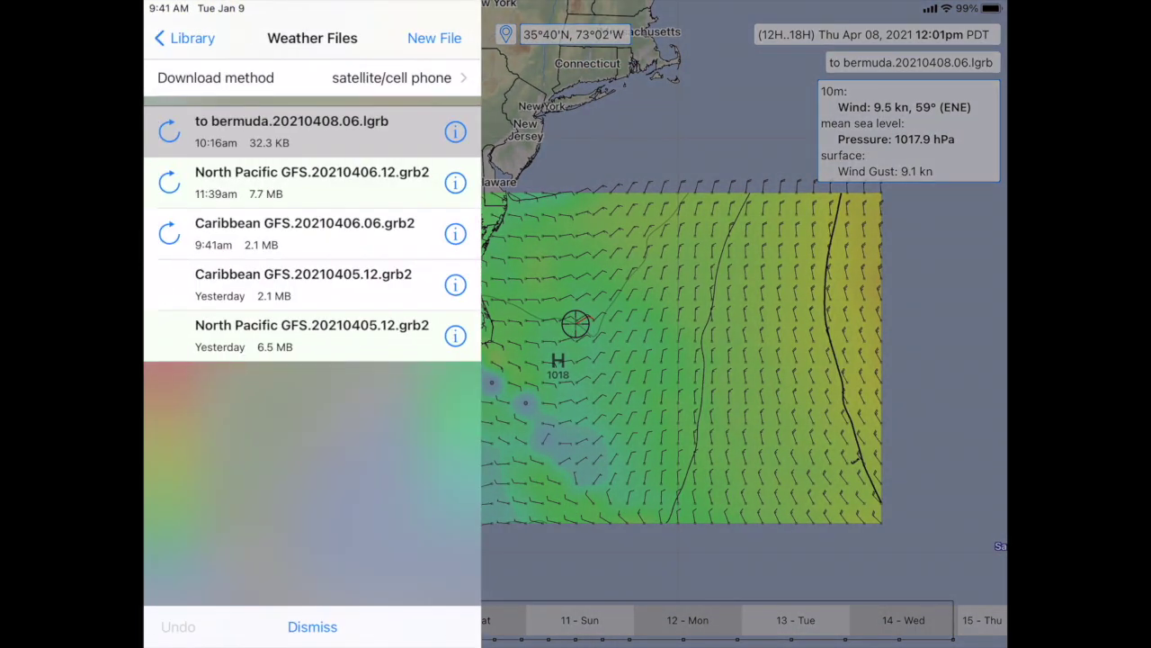
click(312, 627)
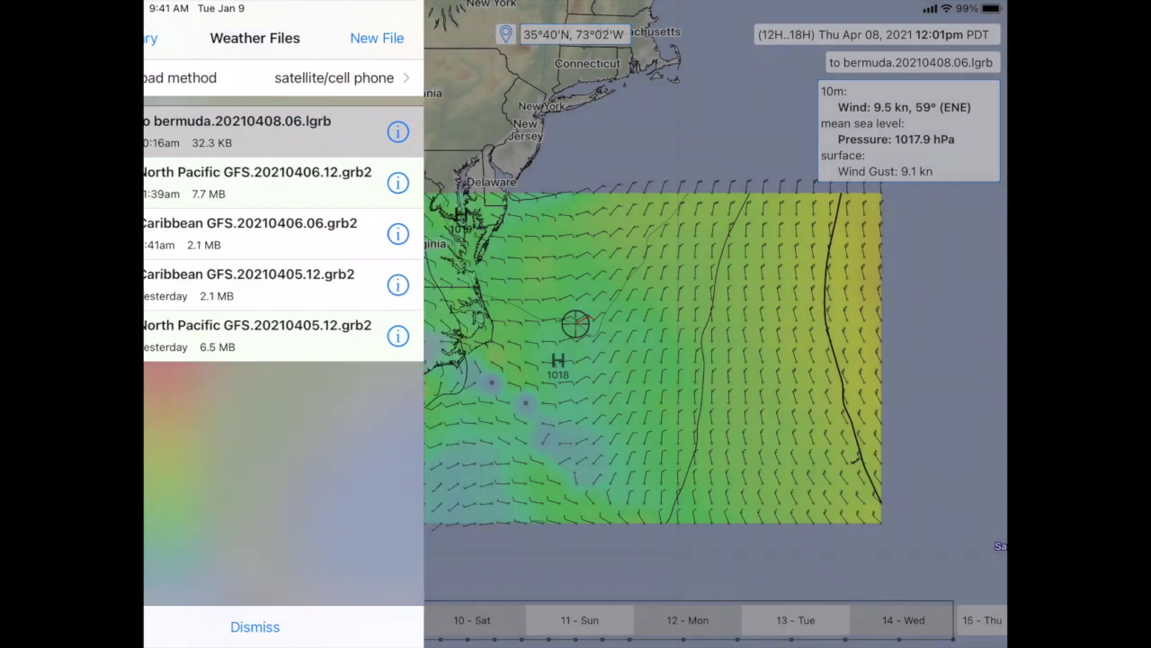
scroll(576, 324, down, 1)
drag(576, 324, 597, 351)
scroll(576, 324, up, 1)
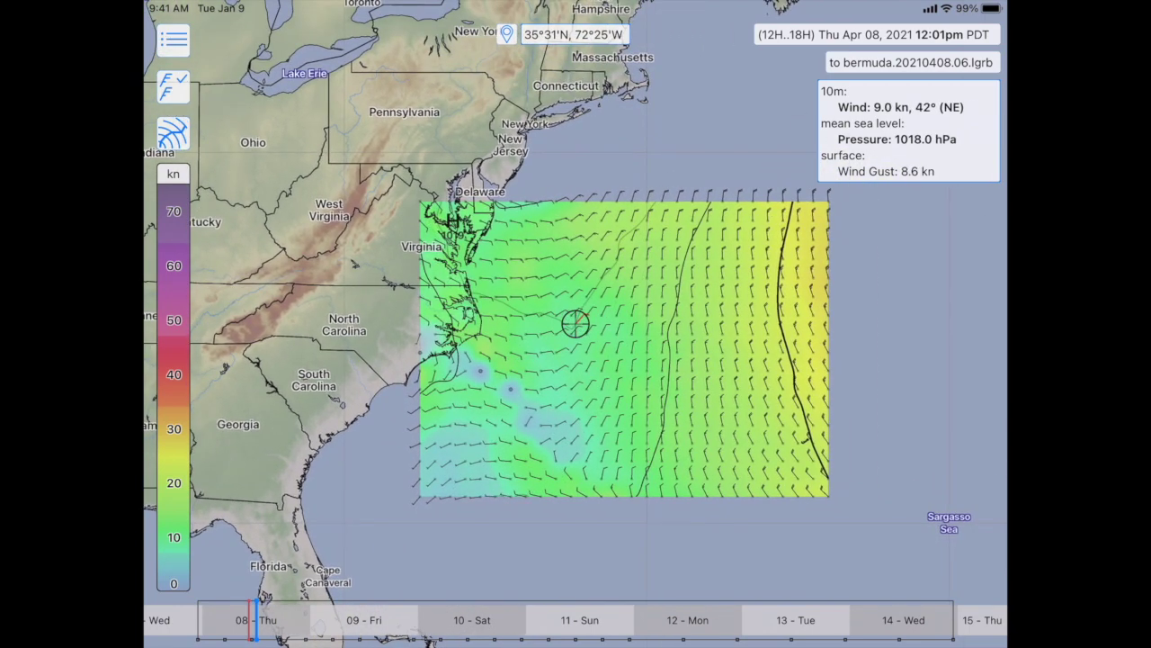
scroll(576, 324, down, 2)
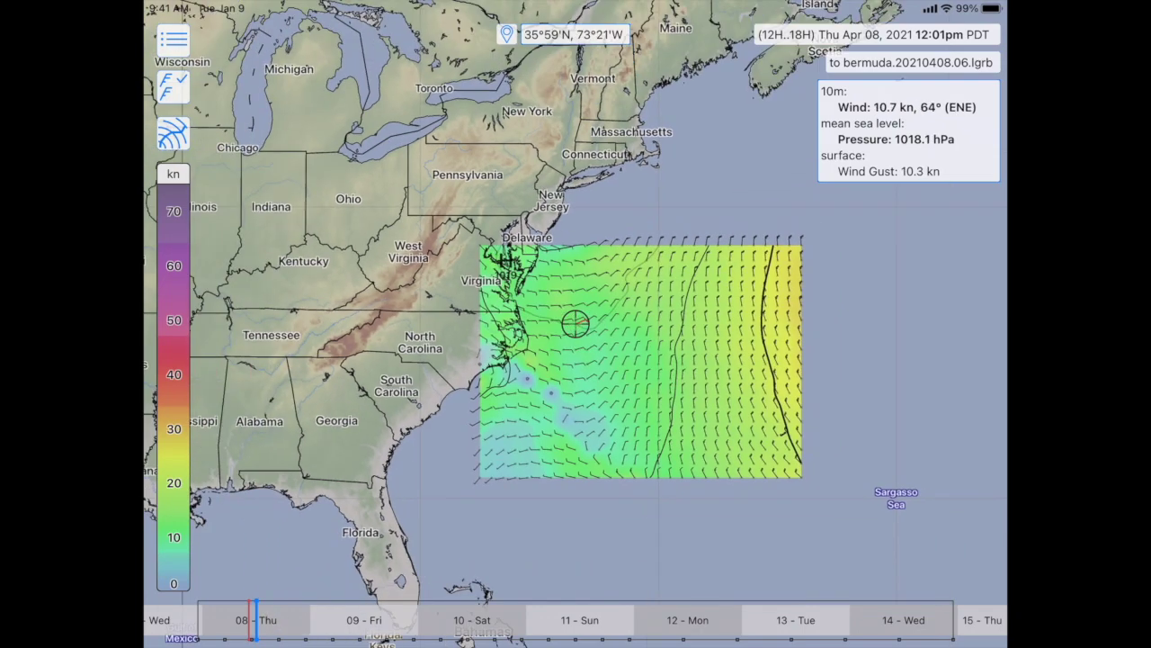
scroll(576, 324, up, 2)
drag(576, 323, 559, 284)
Open the region update settings of to bermuda.20210408.06.lgrb and review the move, heading/distance and size options.
click(173, 40)
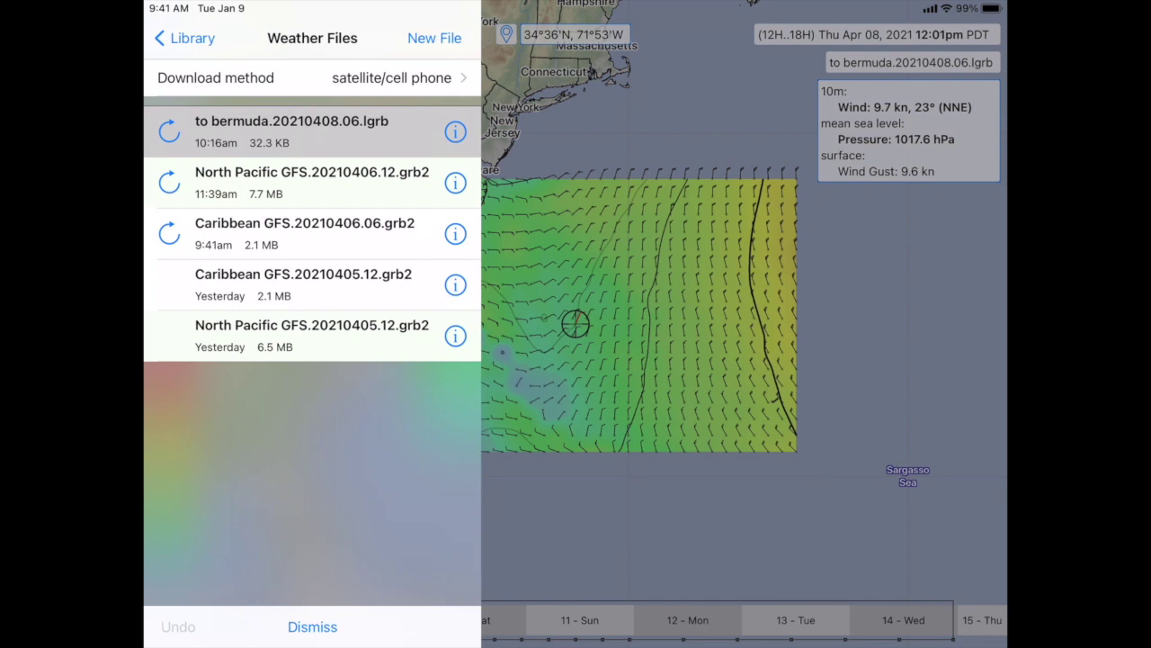
click(455, 131)
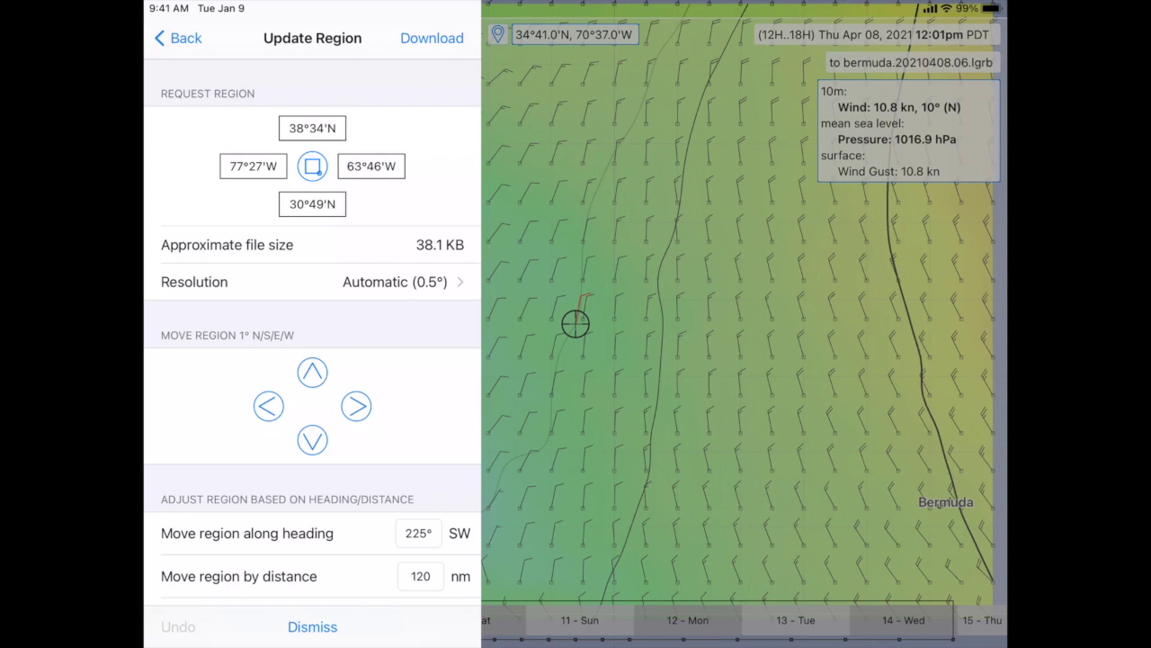
scroll(312, 333, down, 5)
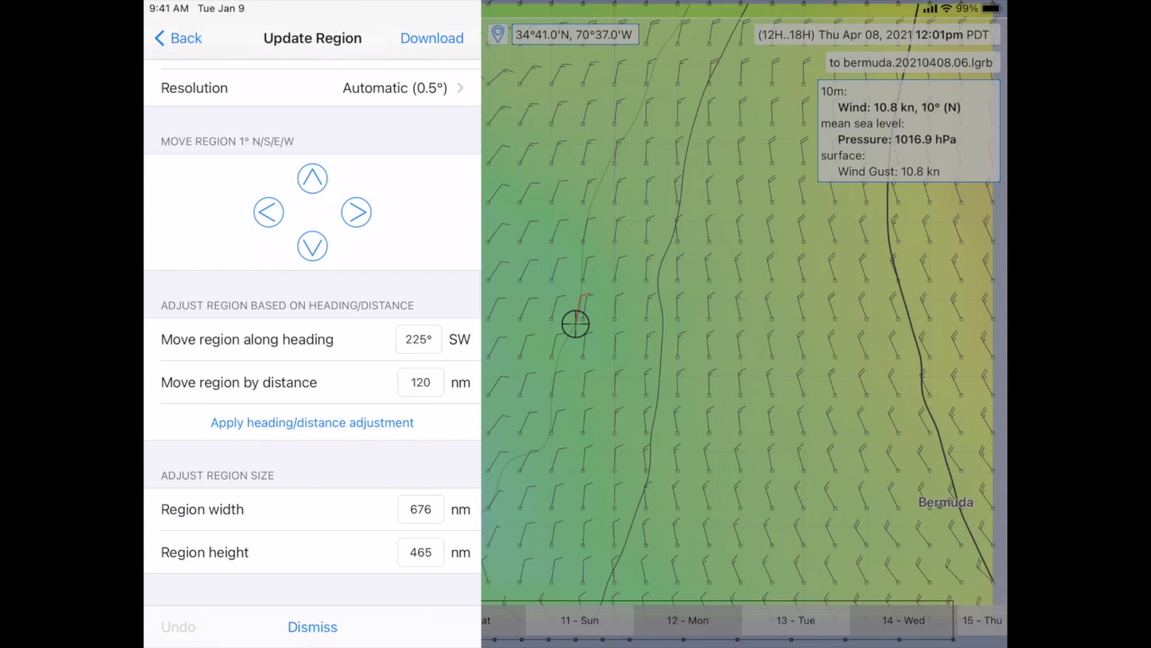
Set the heading along which the to bermuda region moves to ESE, replacing the existing heading.
click(418, 339)
key(BackSpace)
key(BackSpace)
key(BackSpace)
key(BackSpace)
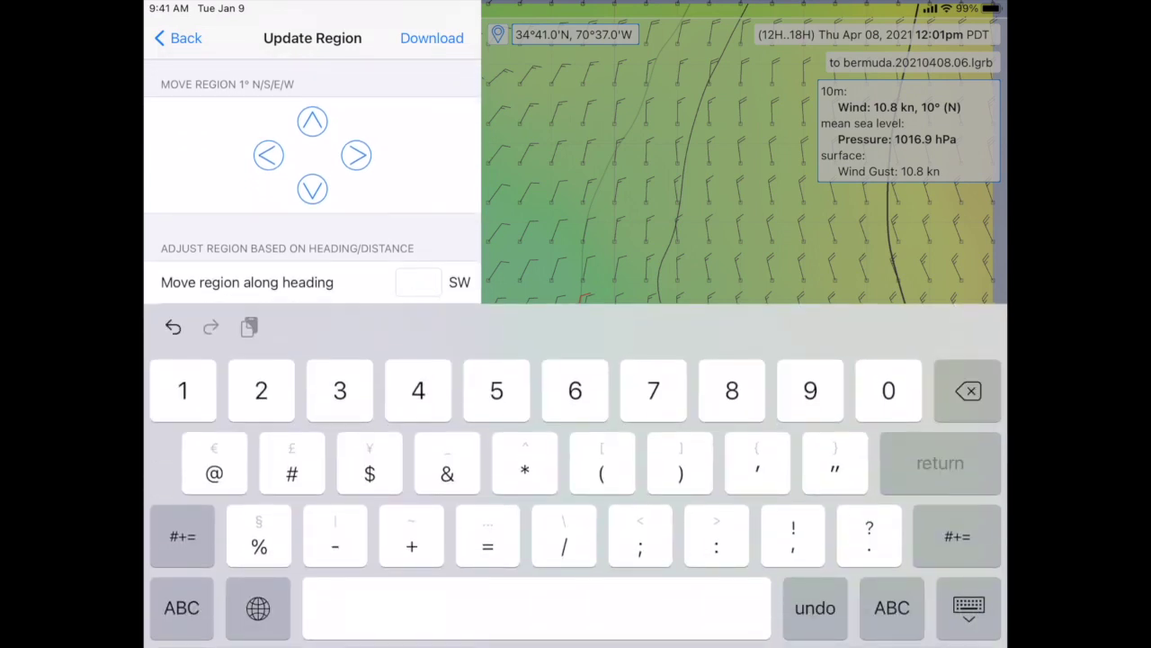
click(892, 608)
text(113)
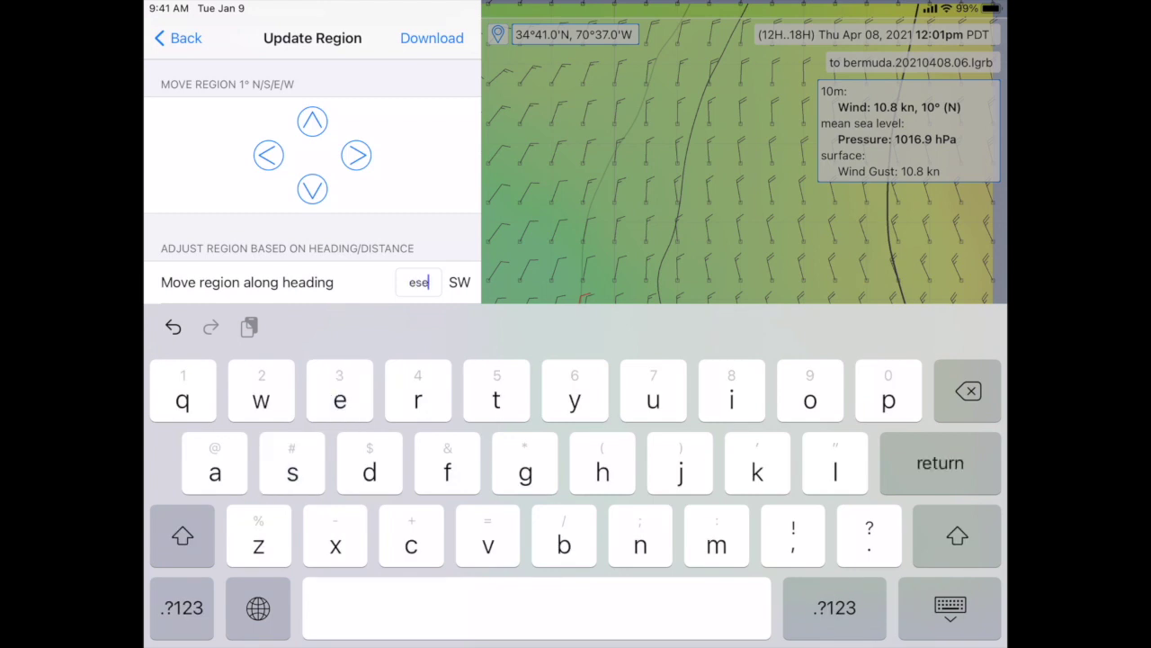
key(Return)
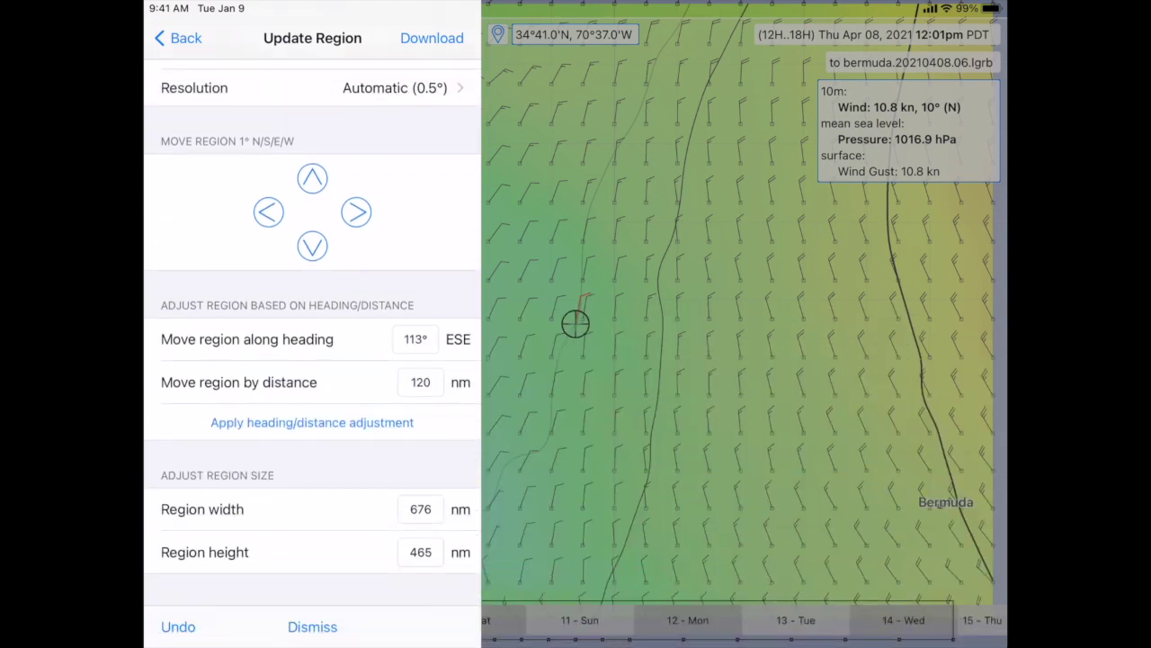
Set the region's move distance to 160 nm and apply the heading/distance adjustment.
click(420, 381)
key(BackSpace)
key(BackSpace)
key(BackSpace)
text(16)
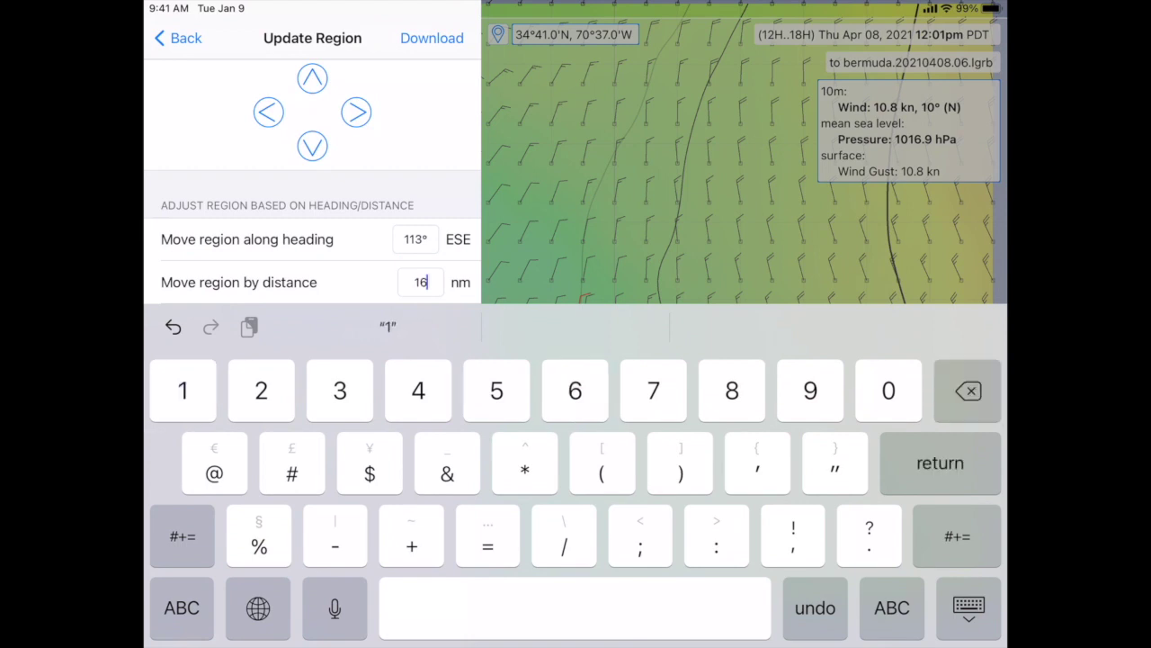
text(0)
key(Return)
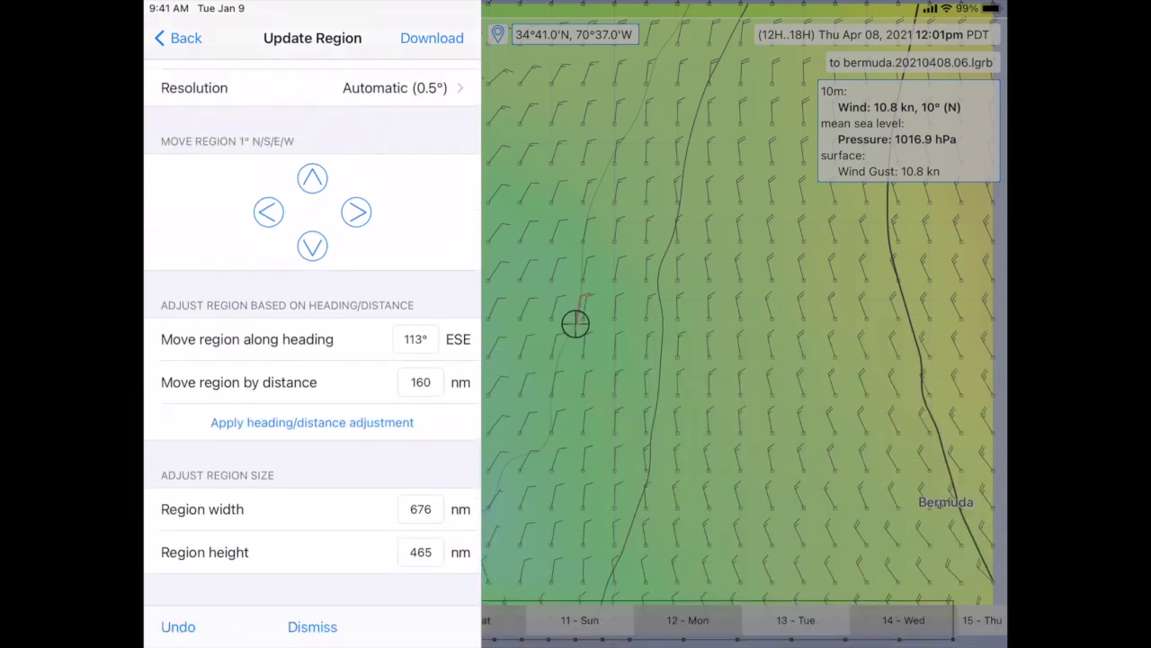
click(313, 422)
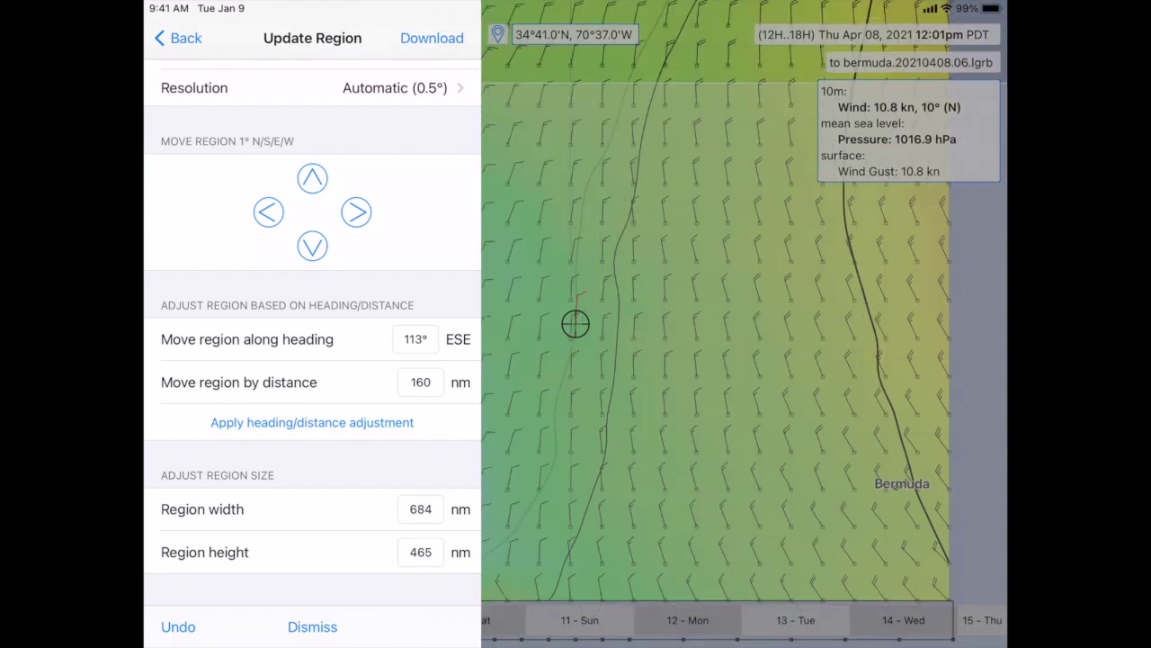
Dismiss the region update settings and compare the shifted region outline with the current forecast area on the map.
click(312, 627)
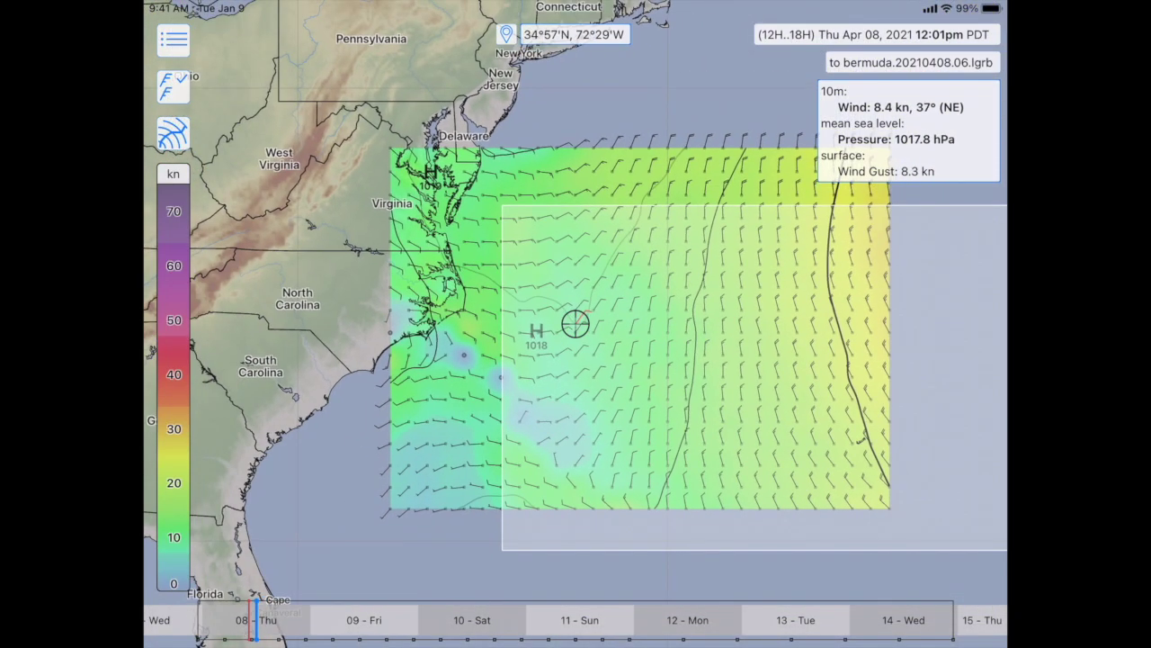
drag(630, 360, 508, 333)
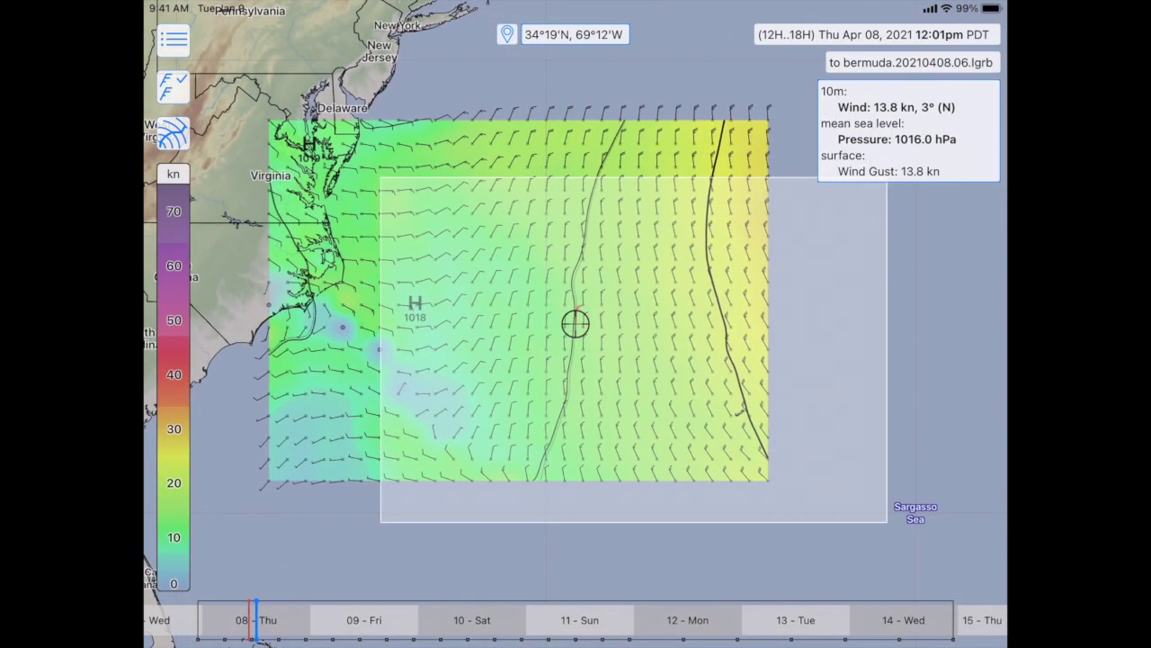
scroll(575, 324, down, 3)
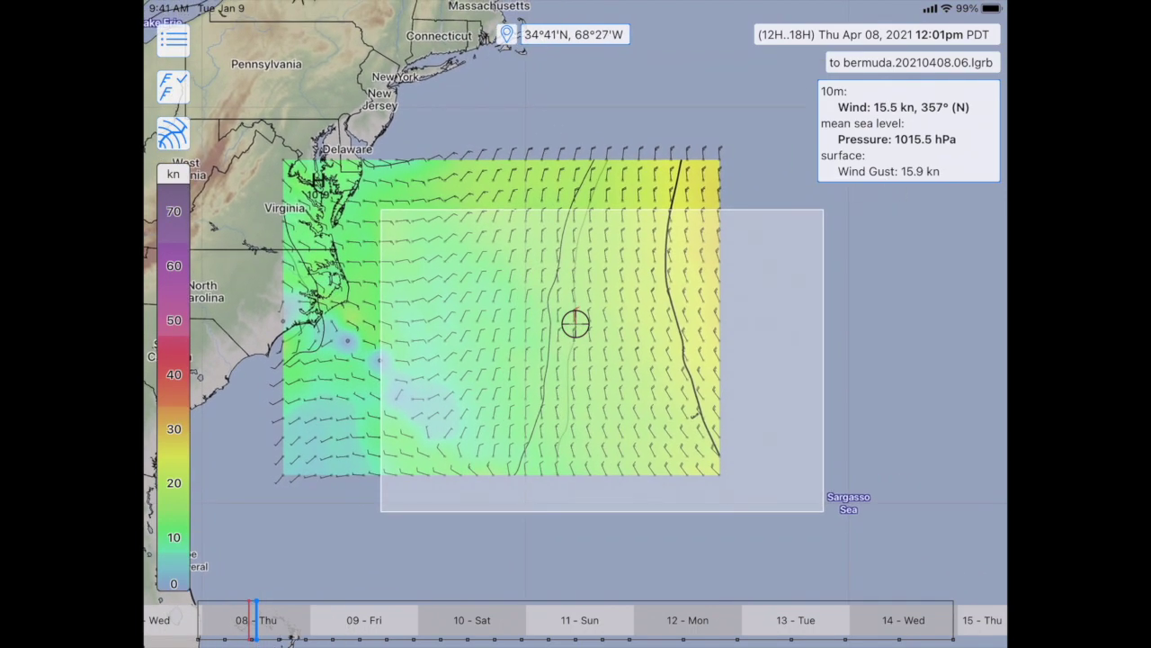
drag(576, 324, 619, 331)
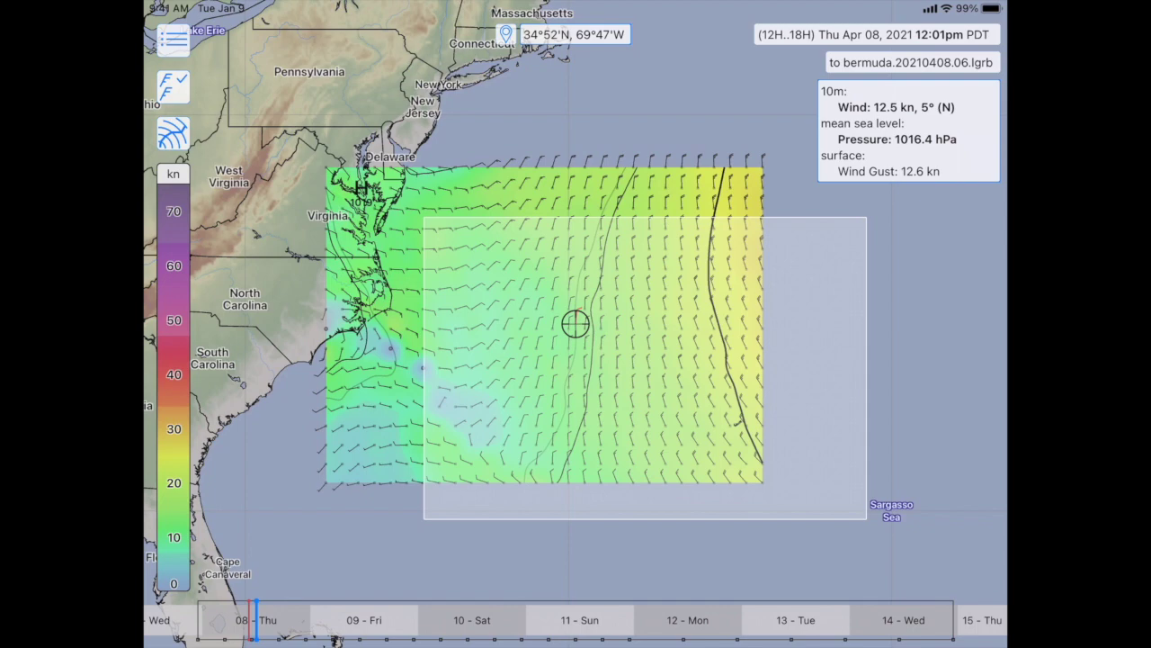
mouse_move(612, 342)
mouse_down()
mouse_move(614, 372)
mouse_move(622, 360)
mouse_up()
Turn on location updates, view the area around the device's position, and turn location updates off.
click(506, 34)
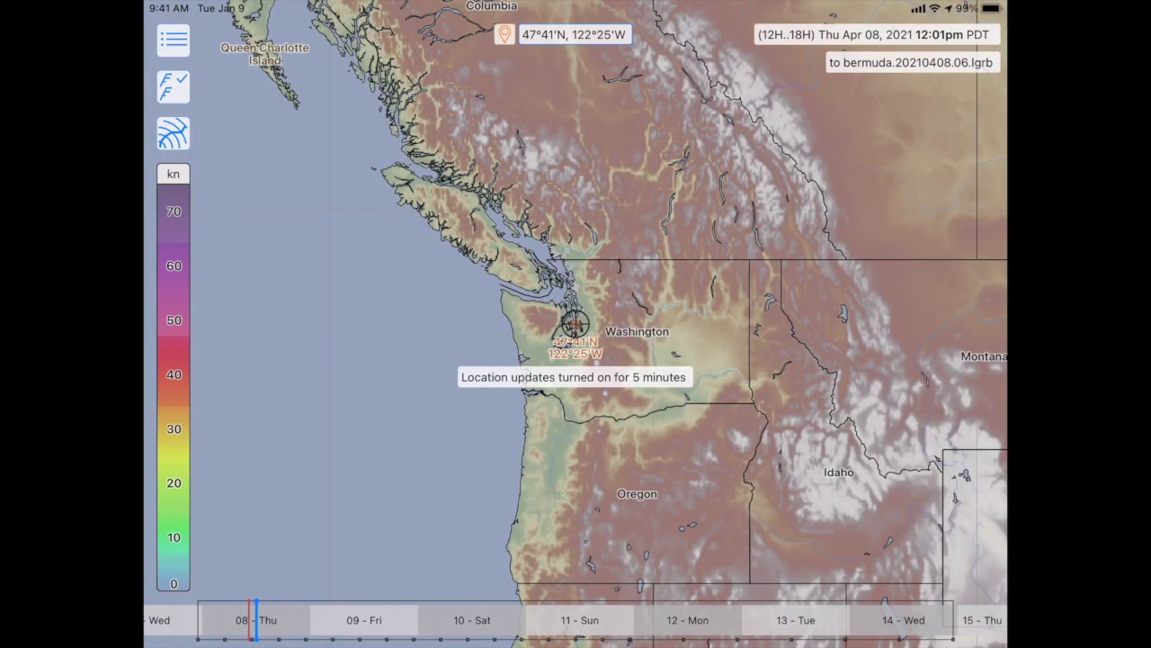
scroll(650, 359, up, 5)
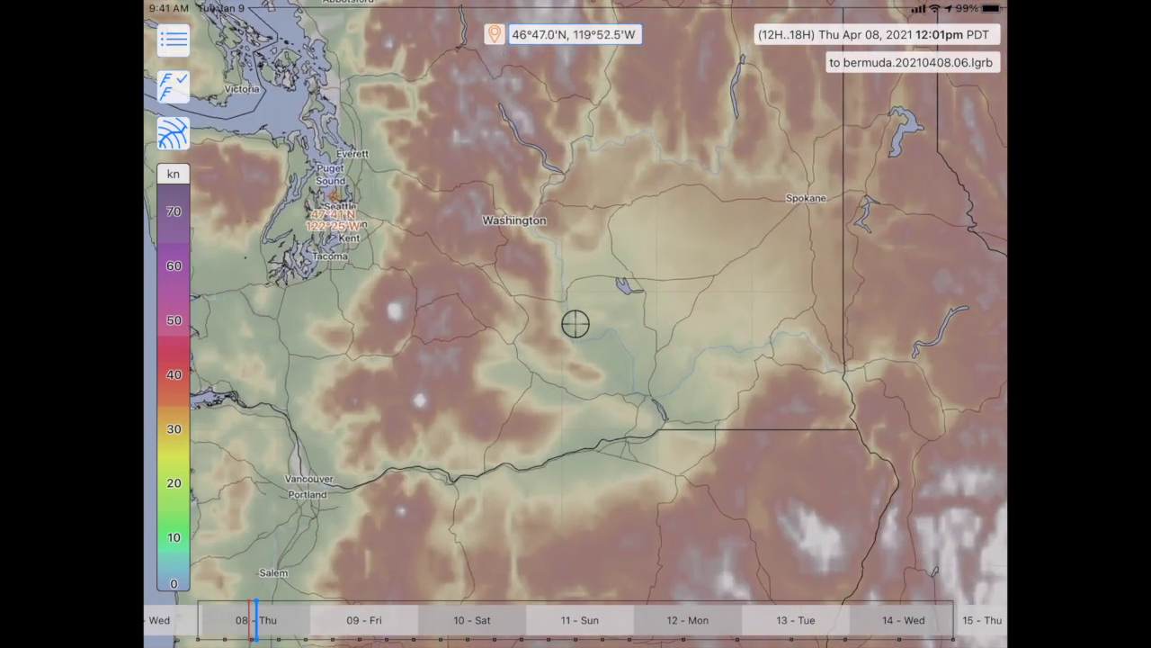
scroll(575, 324, down, 3)
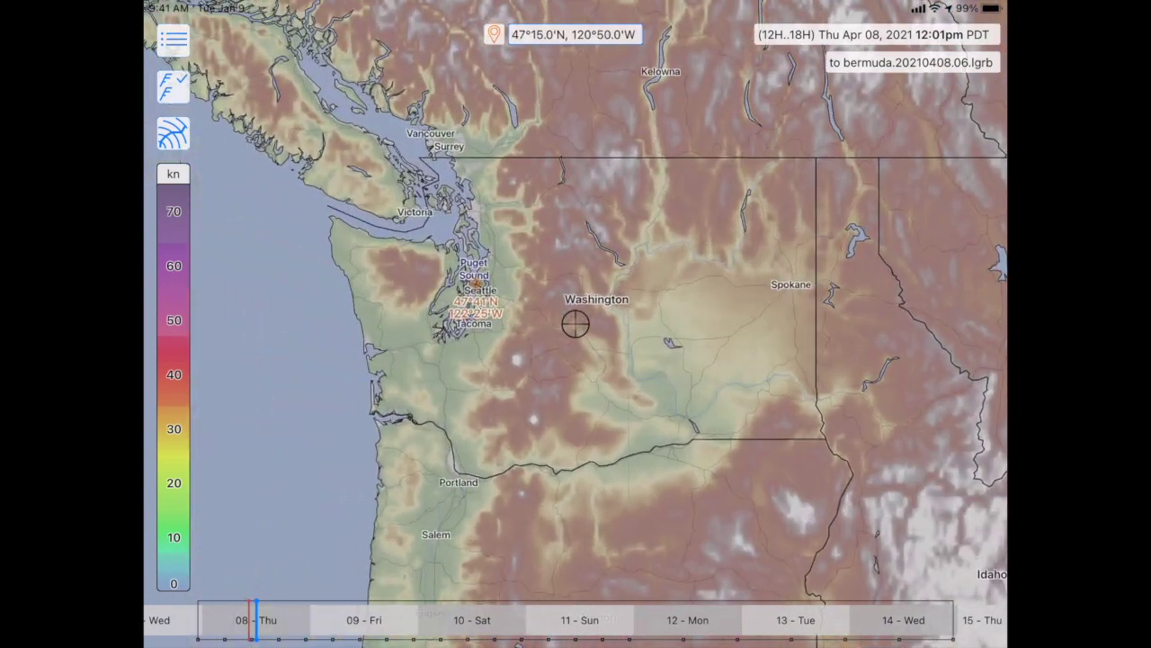
scroll(576, 324, down, 3)
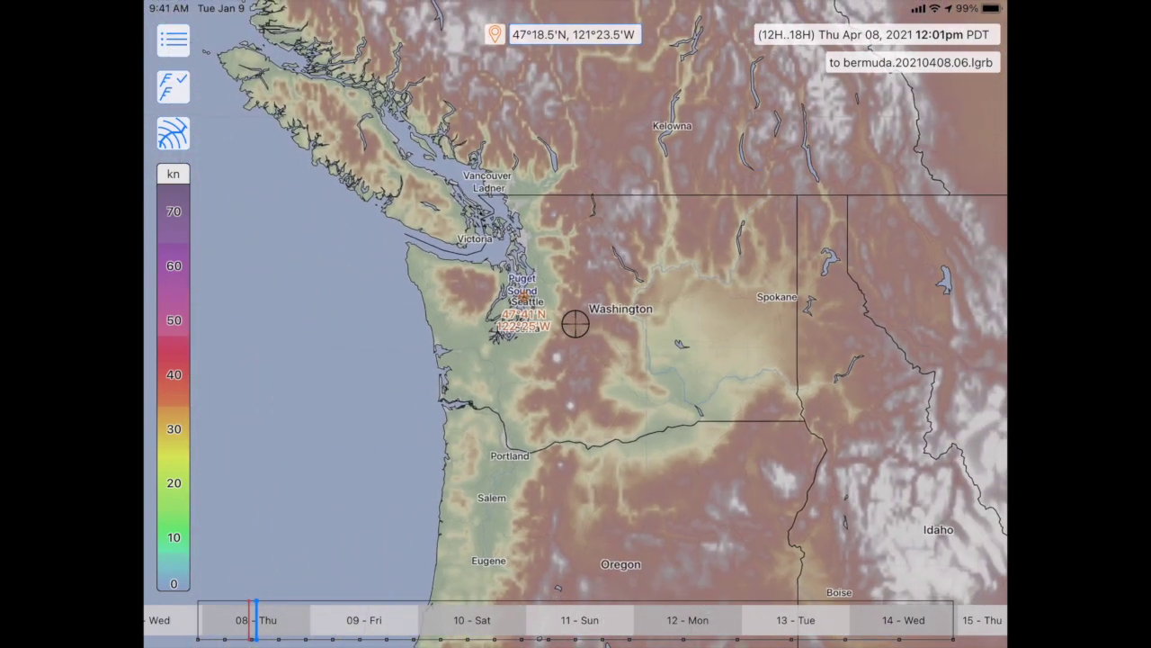
click(495, 34)
Return the map to the shifted Bermuda region and start downloading the queued to bermuda request.
drag(810, 405, 180, 342)
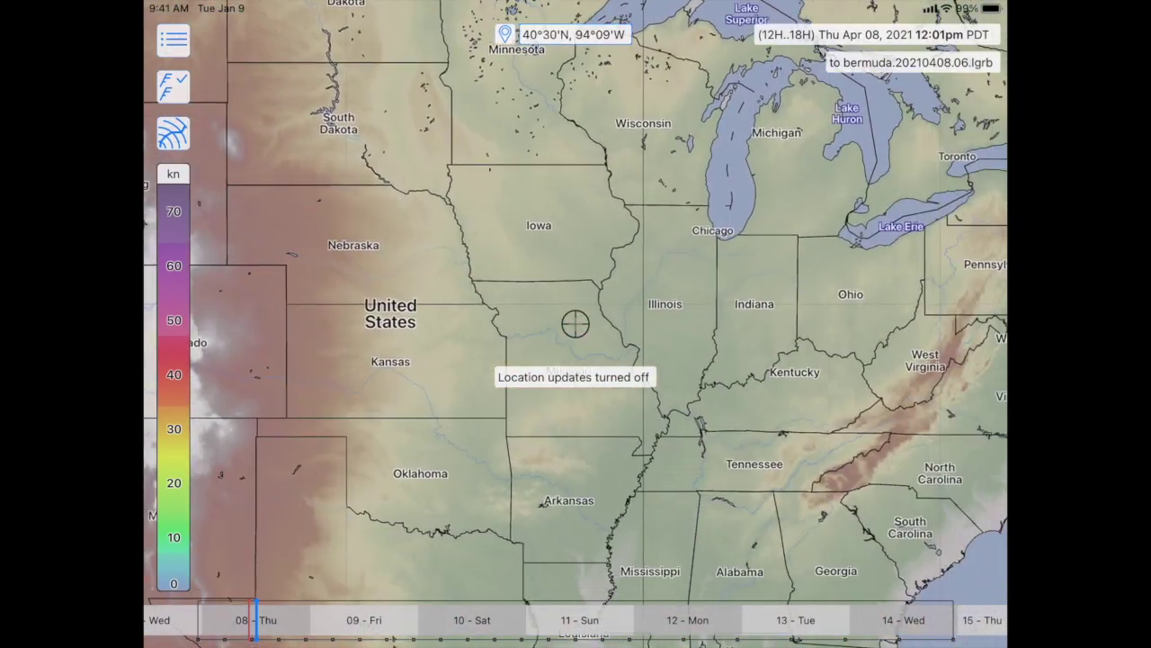
scroll(713, 423, up, 5)
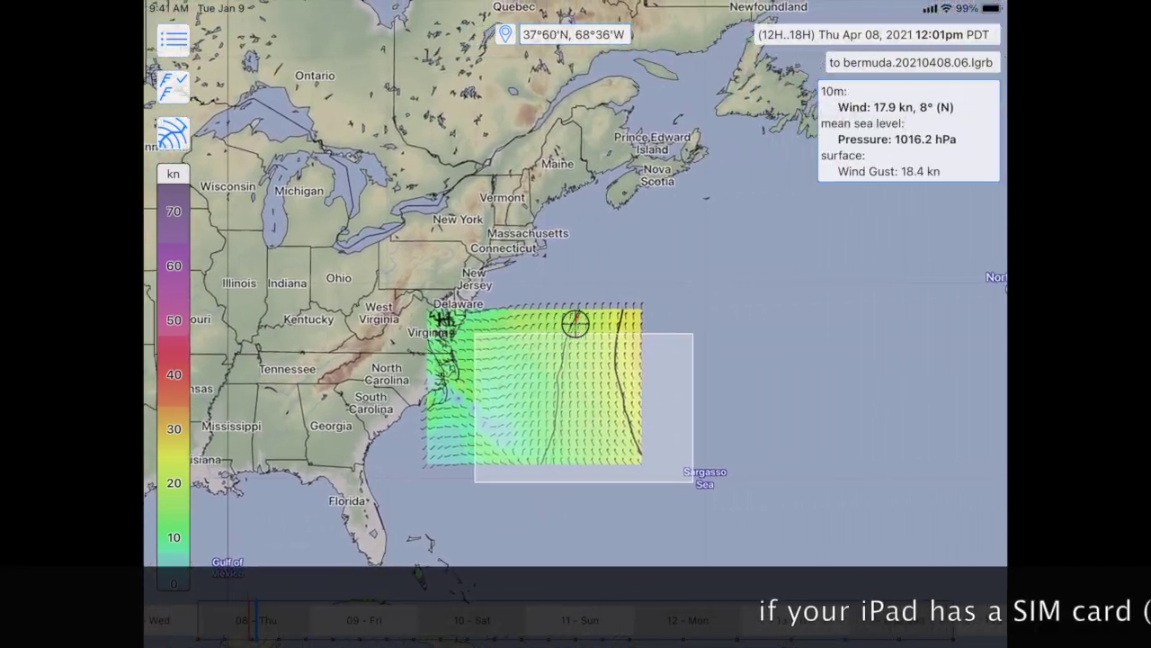
drag(540, 360, 636, 360)
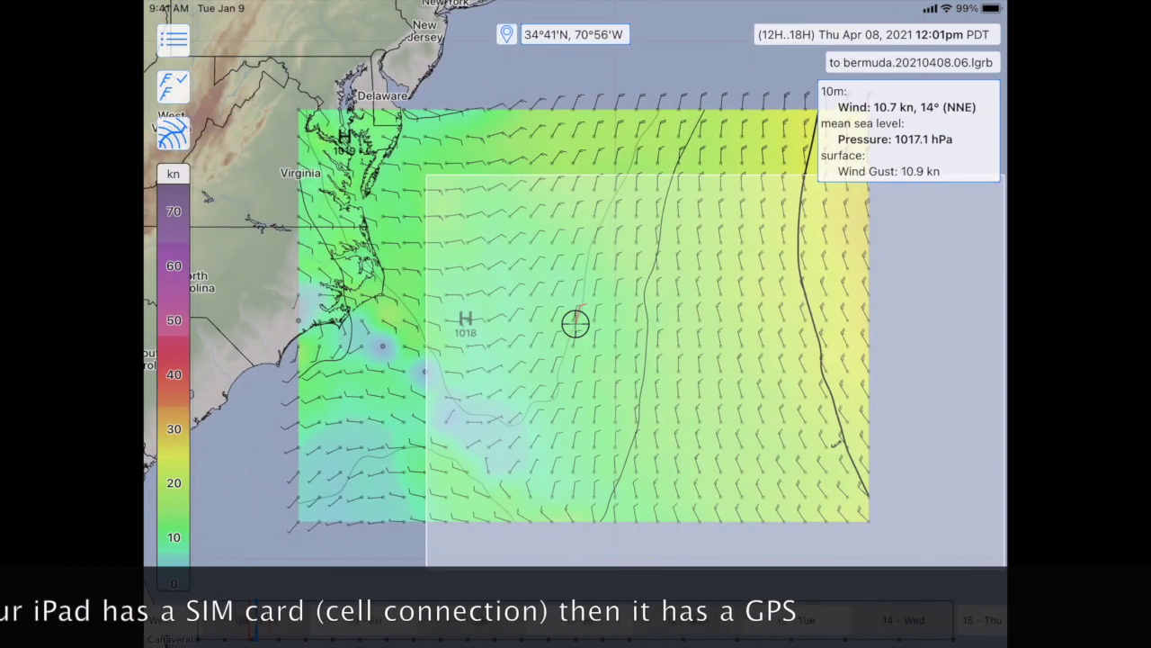
drag(540, 360, 447, 326)
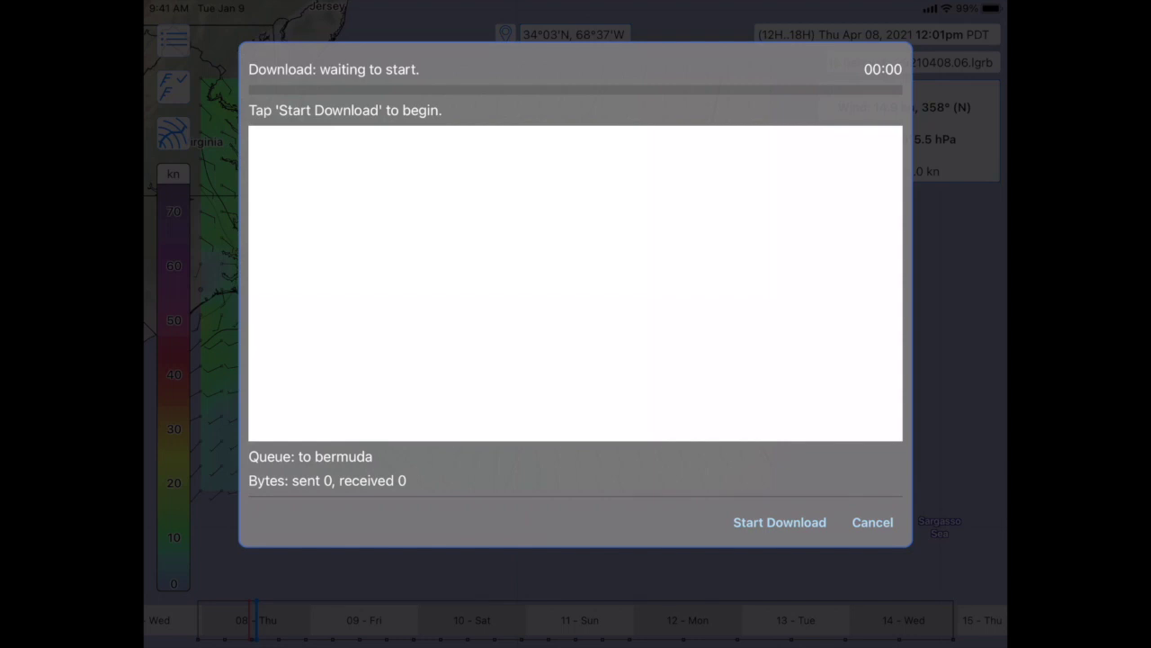
click(779, 522)
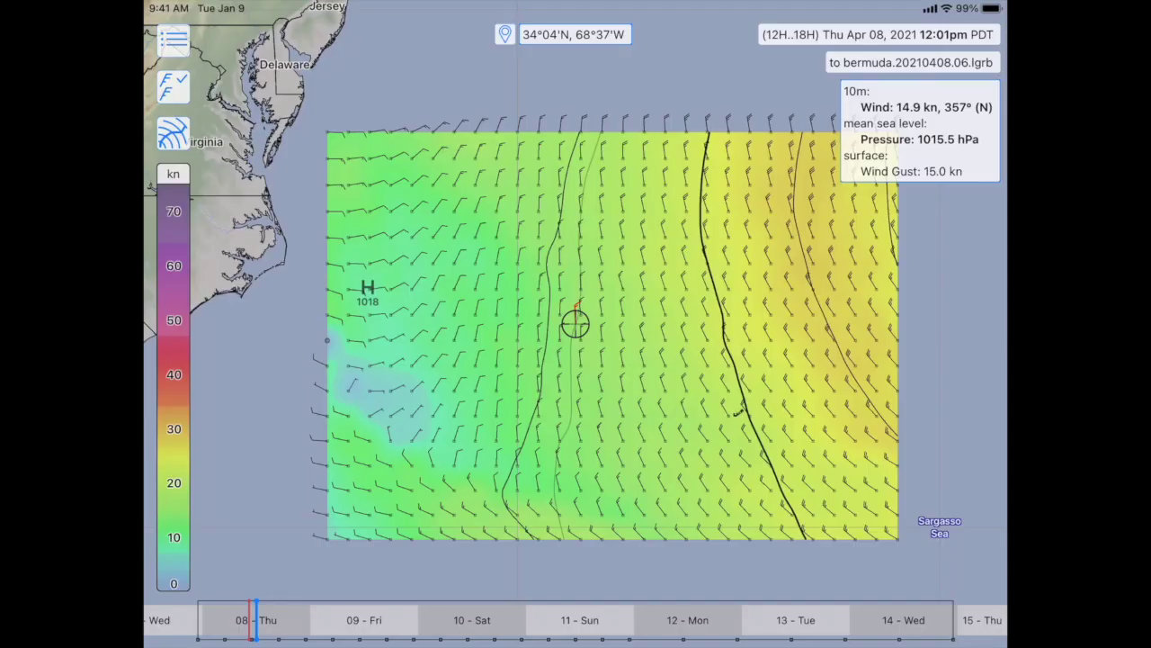
Compare the newly downloaded to bermuda forecast with the previous one, examining the coverage and wind across the moved region.
mouse_move(630, 360)
mouse_down()
mouse_move(561, 305)
mouse_move(618, 368)
mouse_up()
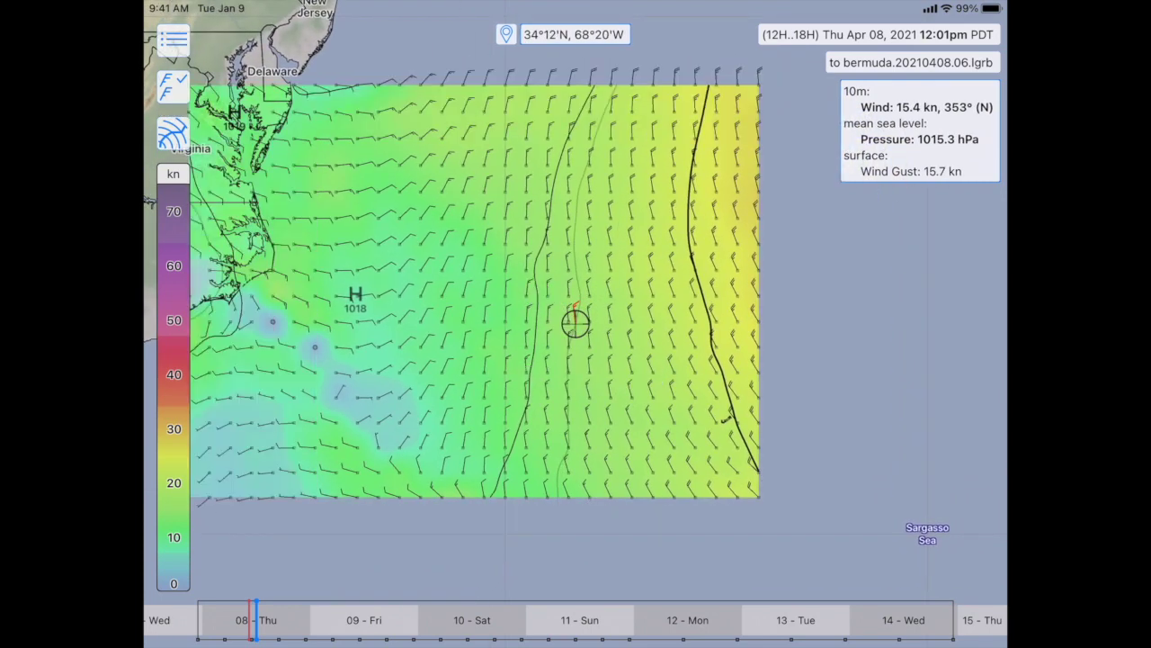
drag(558, 360, 621, 380)
drag(576, 324, 578, 322)
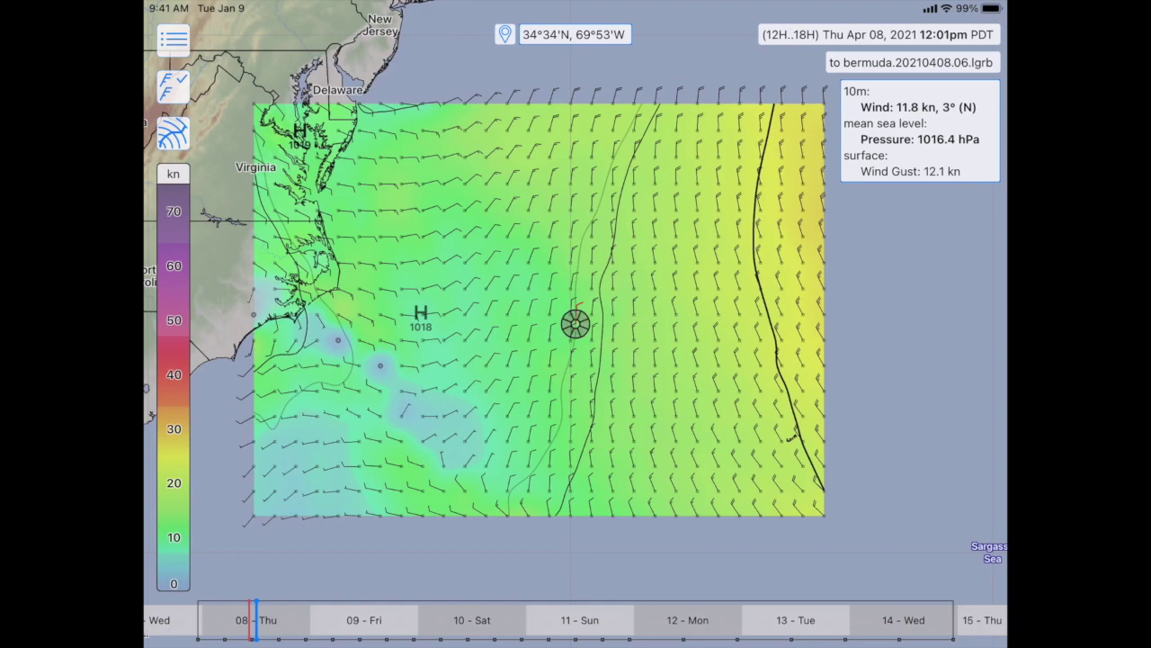
drag(630, 378, 543, 347)
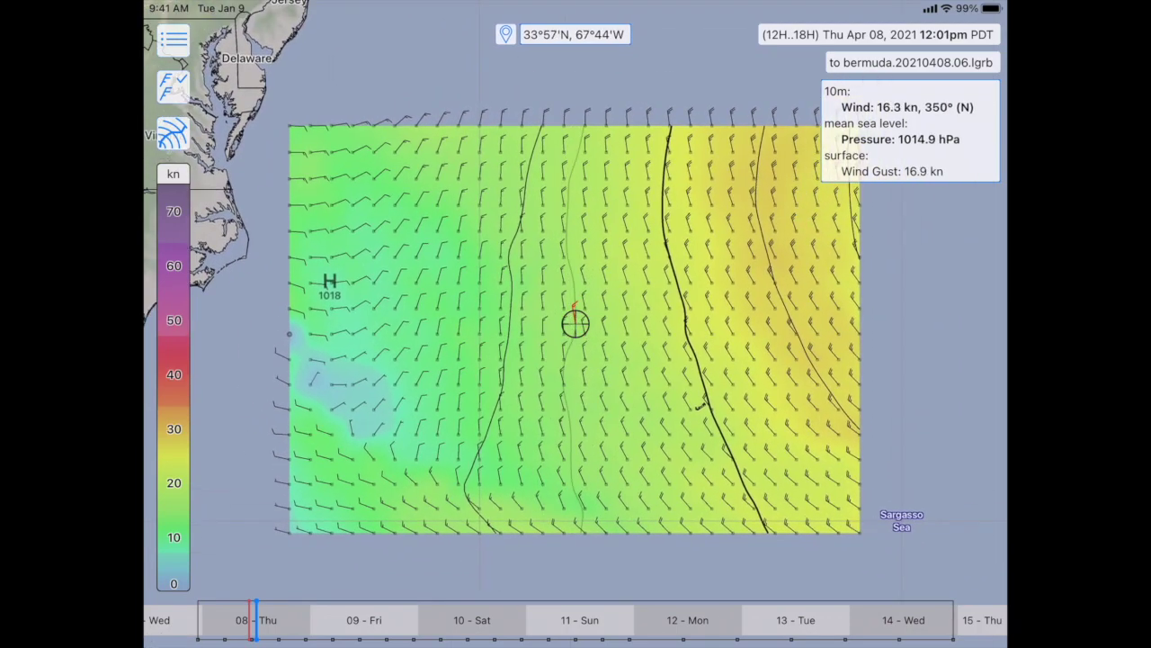
scroll(576, 324, up, 2)
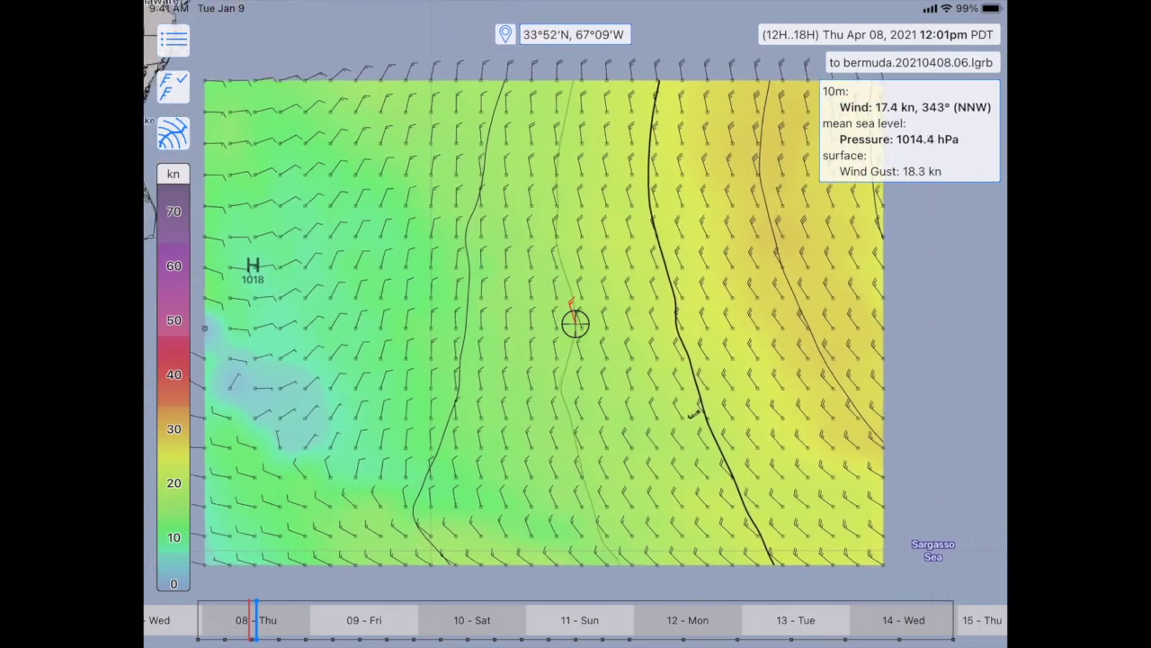
scroll(575, 324, up, 1)
scroll(576, 324, down, 1)
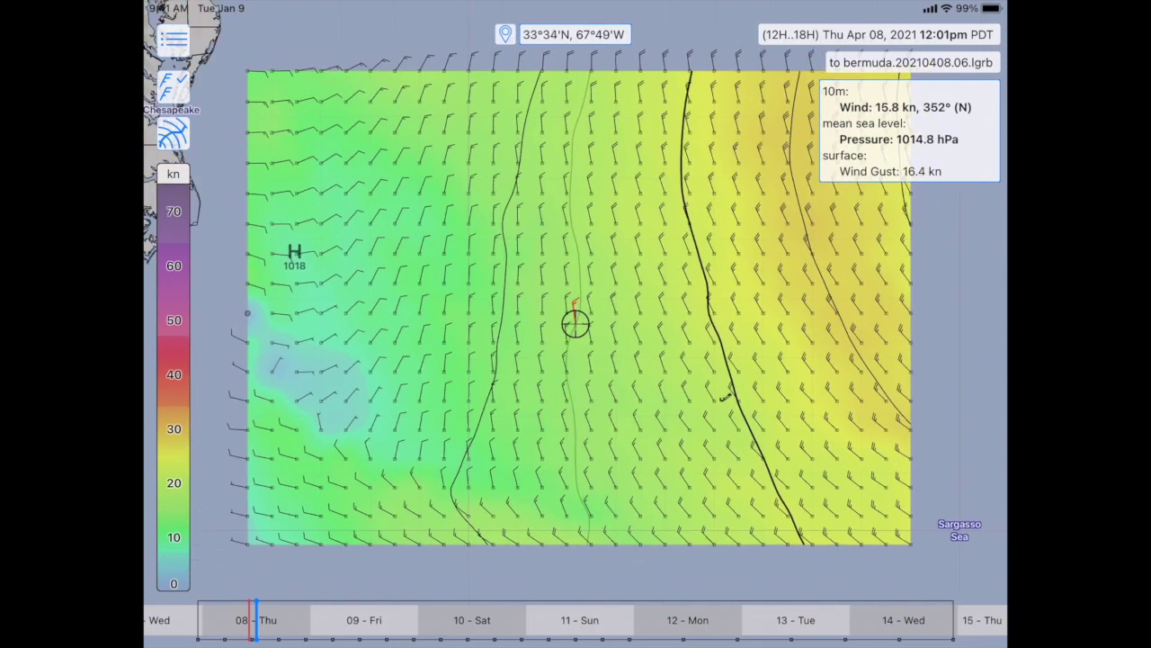
mouse_move(575, 324)
mouse_down()
mouse_move(551, 344)
mouse_move(568, 293)
mouse_move(559, 325)
mouse_up()
scroll(576, 324, up, 3)
scroll(576, 323, down, 3)
drag(576, 324, 589, 345)
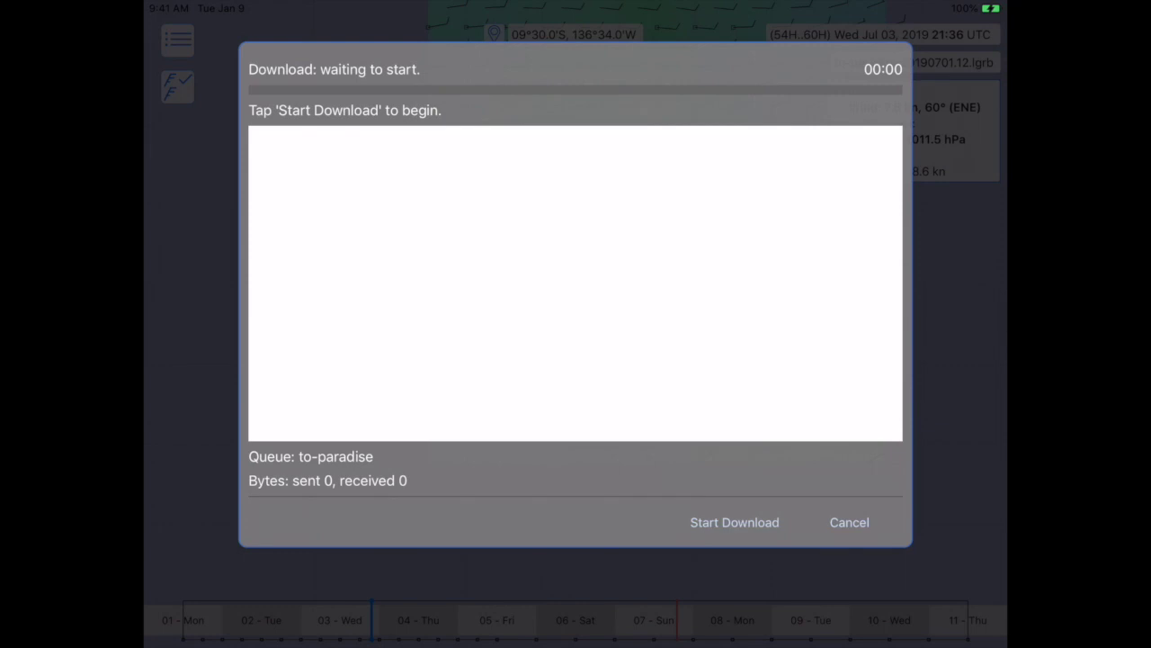
Start downloading the queued to-paradise request through the Iridium GO! connection.
click(734, 523)
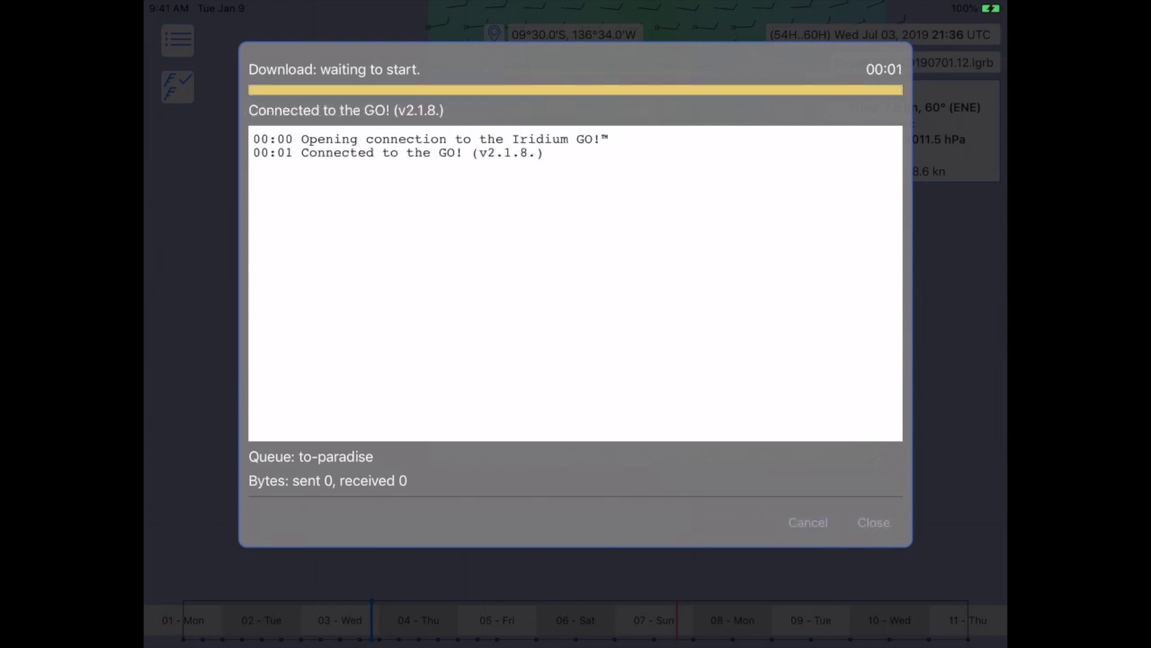